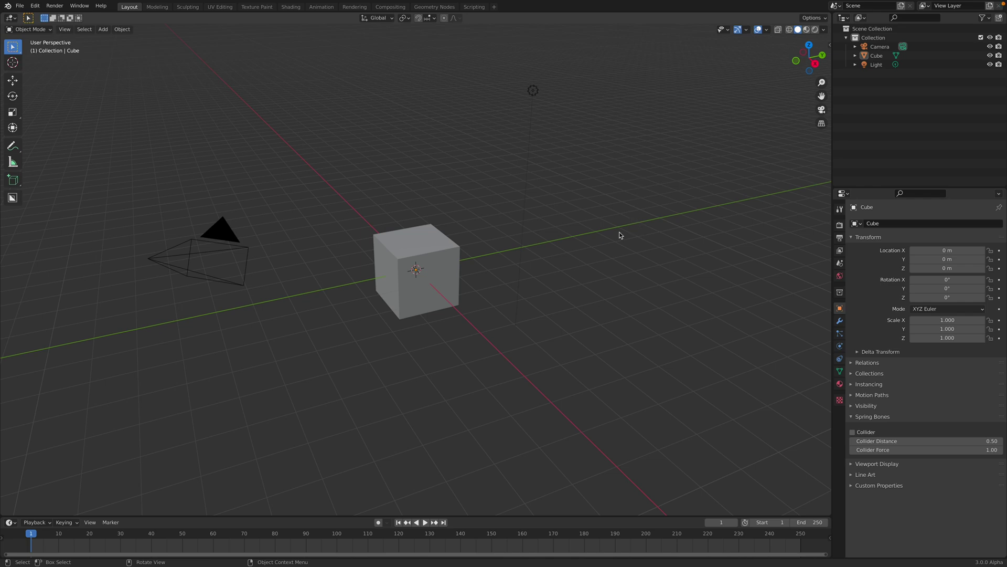
Delete all the default objects (camera, cube and light) from the scene
key(a)
key(x)
click(619, 229)
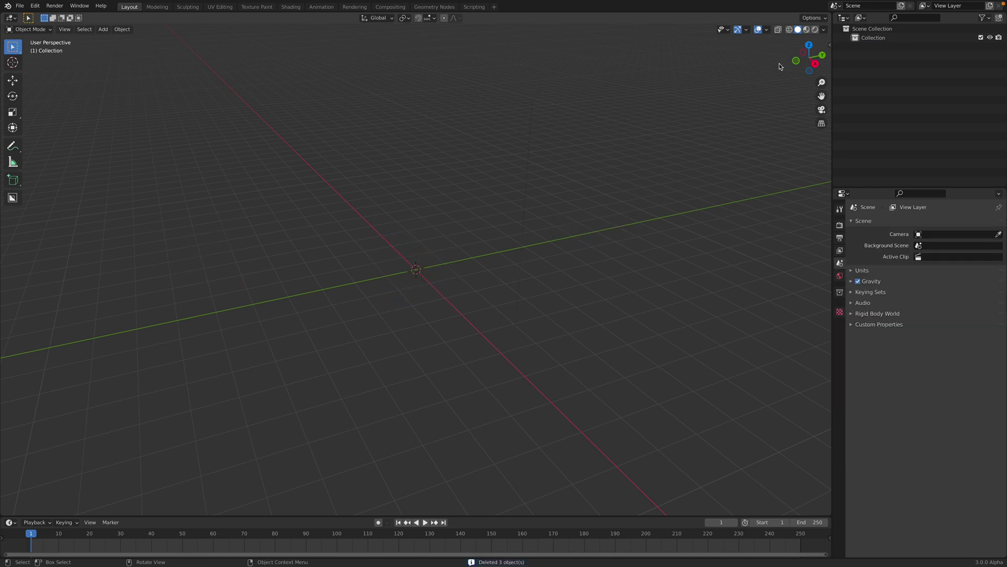
Split the 3D viewport into two stacked areas and make the upper one a Sverchok Nodes editor with a new node tree
drag(828, 25, 787, 308)
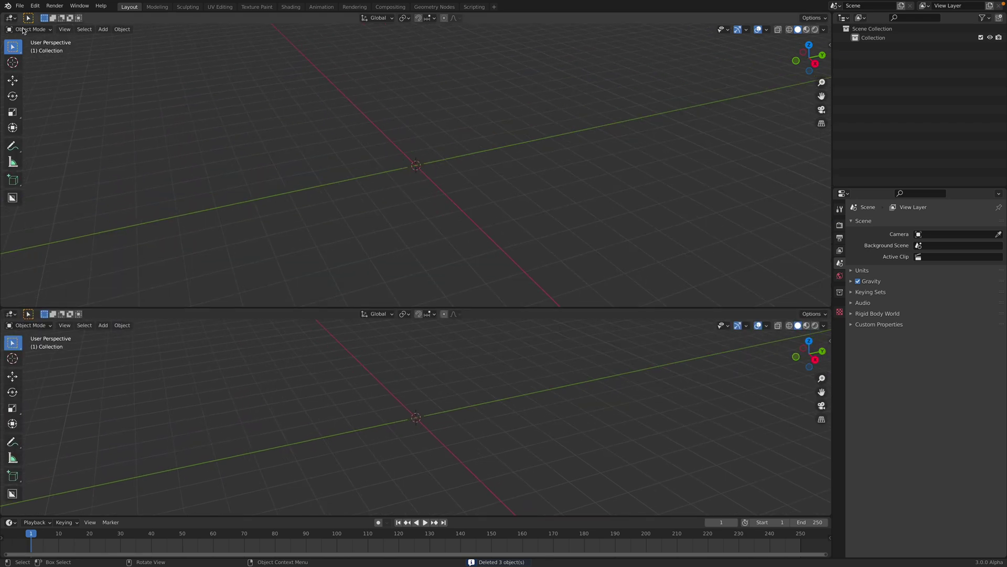
click(11, 18)
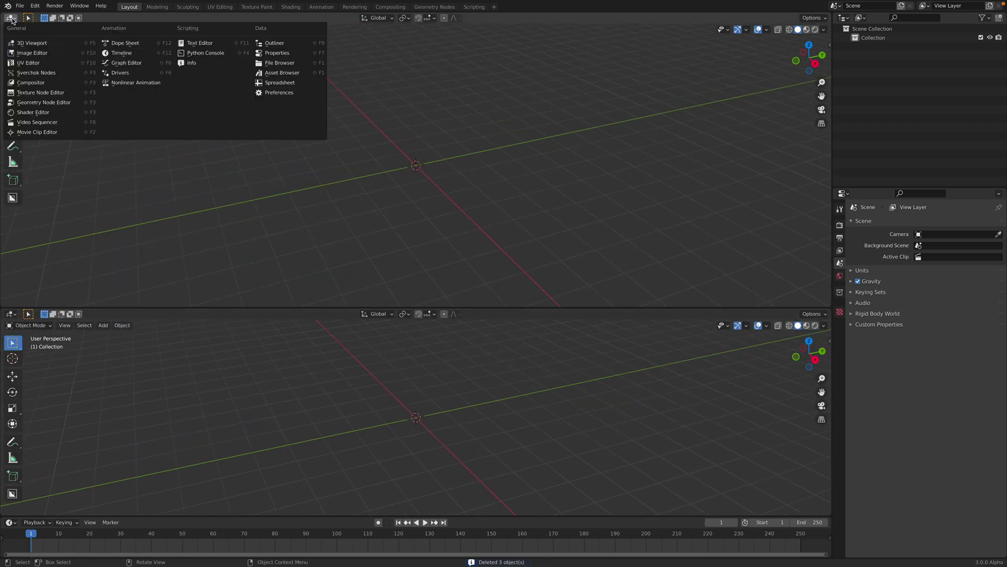
click(45, 73)
click(393, 17)
Add a Typography Viewer node to the Sverchok node tree
key(shift+a)
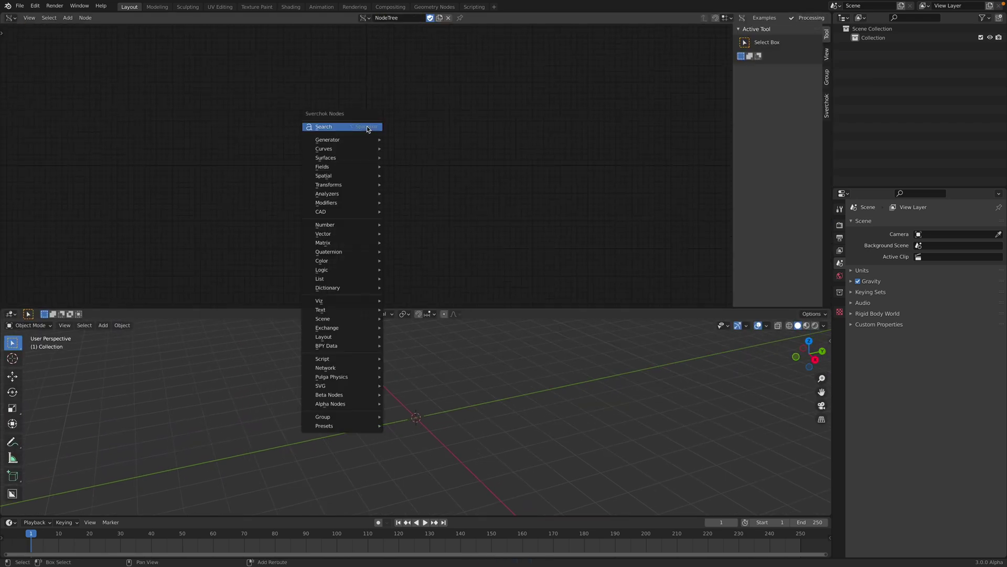
click(367, 127)
text(typ)
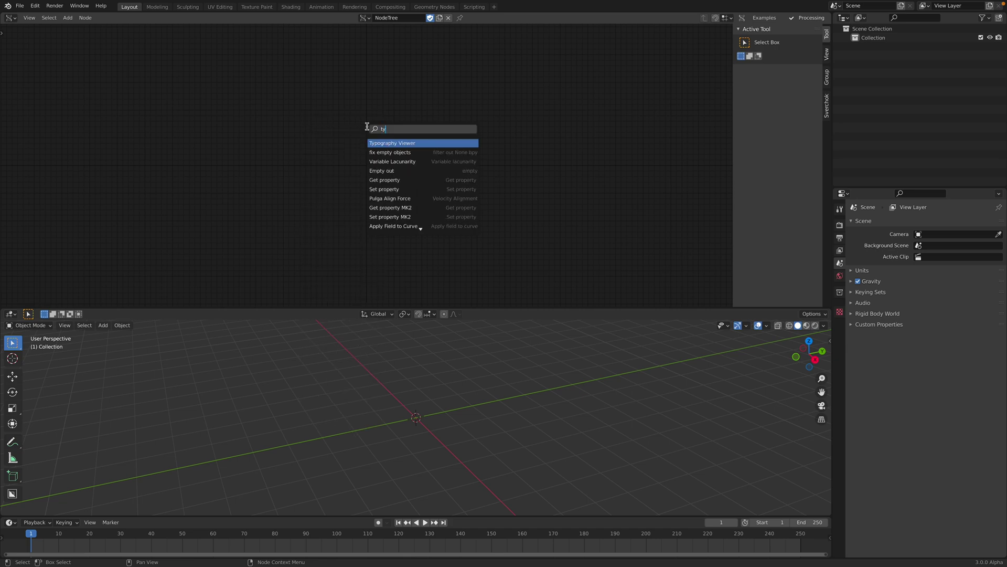
click(384, 144)
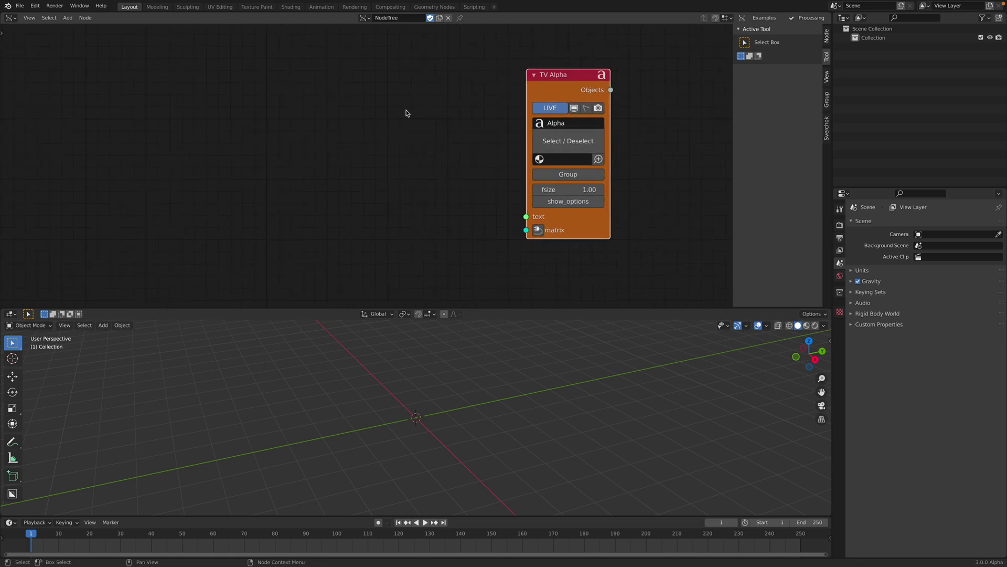
Hide the node editor's sidebar and add a Note node well clear of the Typography Viewer
key(n)
key(shift+a)
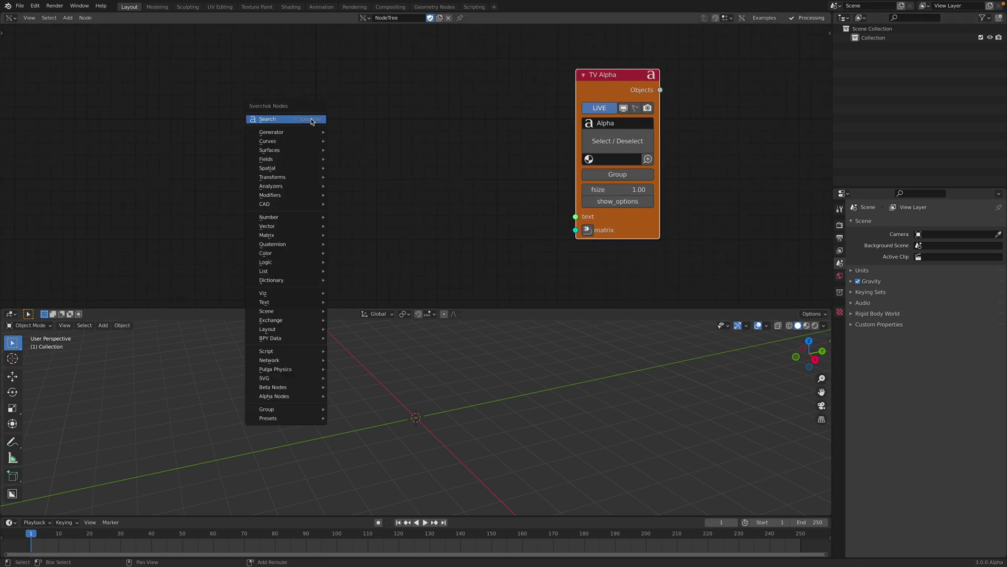
click(313, 117)
text(note)
key(Return)
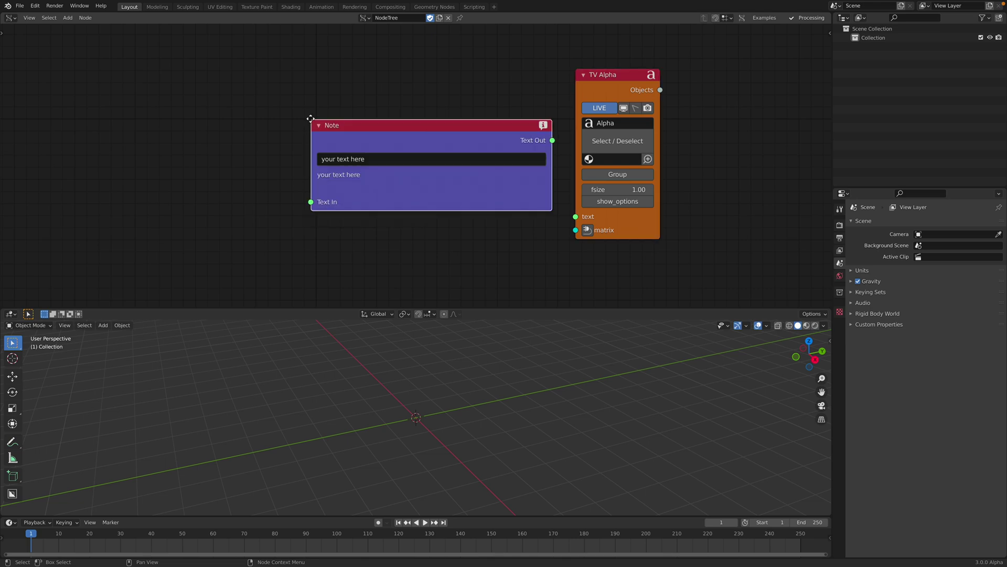
click(143, 82)
Set the Note's text to "hello" and link its Text Out to the Typography Viewer's text input
click(290, 126)
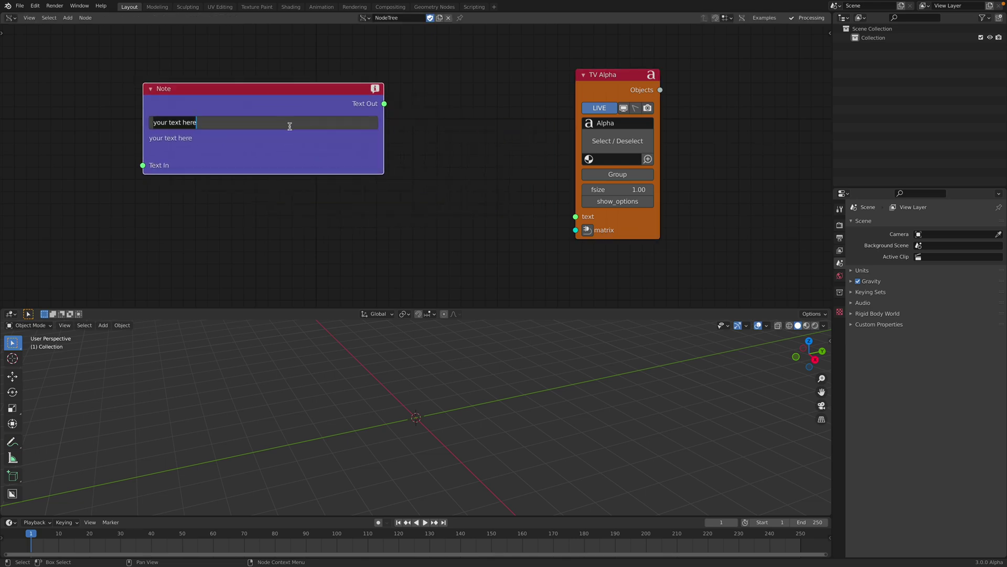
text(HE)
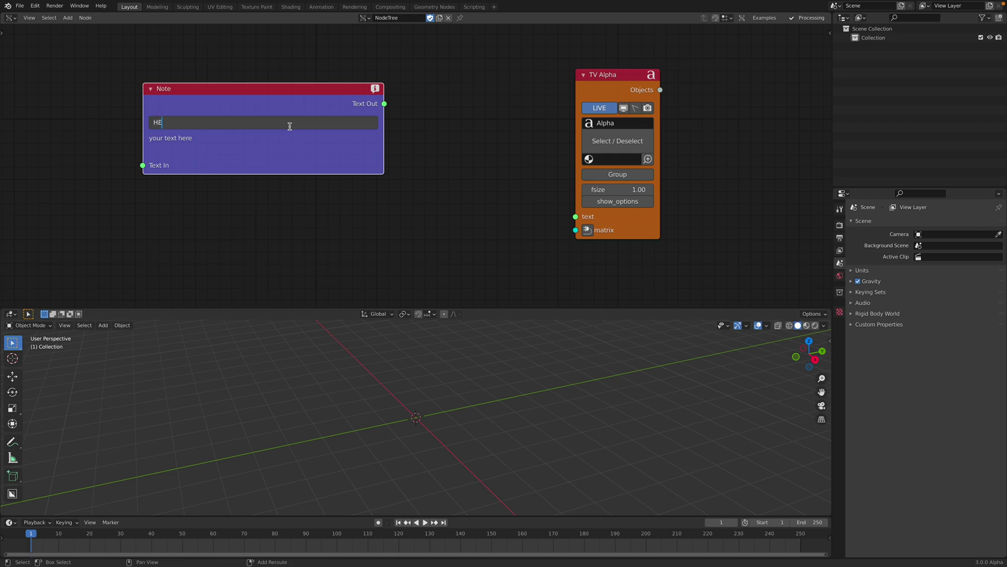
text(LLO)
key(Return)
click(290, 126)
text(hello)
key(Return)
drag(385, 104, 576, 216)
middle_drag(473, 430, 381, 402)
middle_drag(416, 442, 460, 362)
Save the Blender file on the Desktop as typo_001
key(ctrl+s)
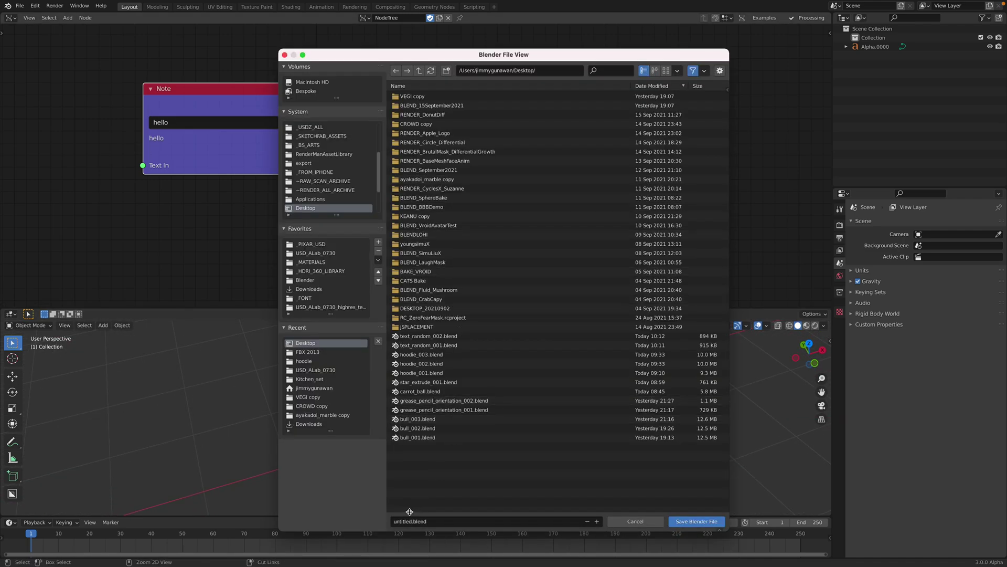
click(412, 521)
click(392, 521)
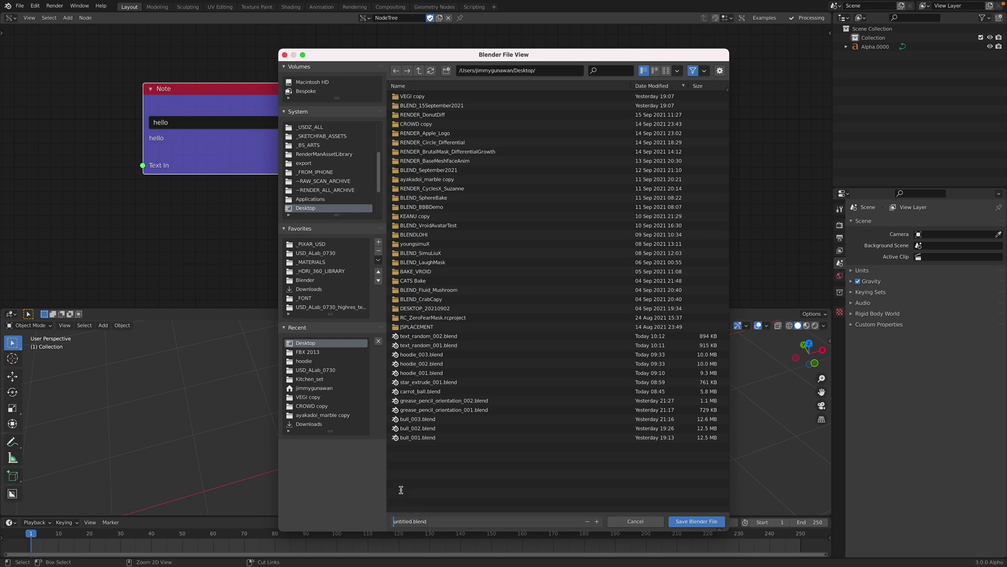
double_click(402, 522)
text(typo)
text(_001)
key(Return)
click(693, 521)
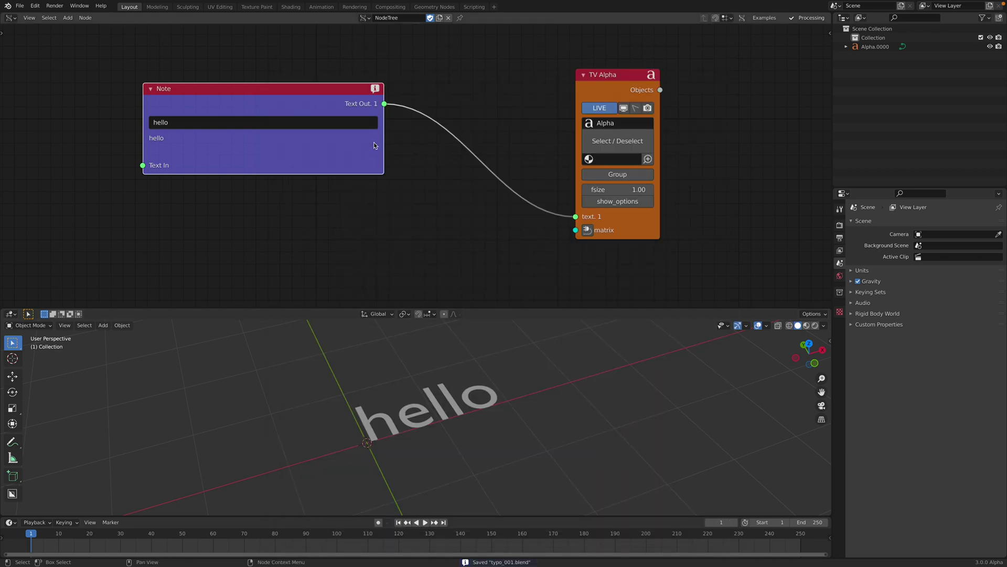
Change the Note's text to "world"
scroll(374, 146, down, 2)
click(268, 131)
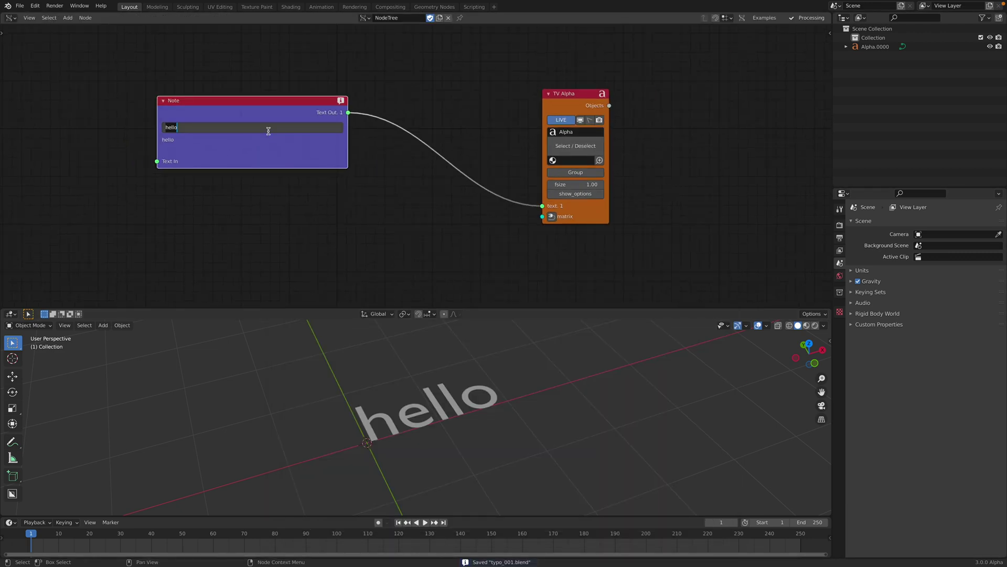
key(Return)
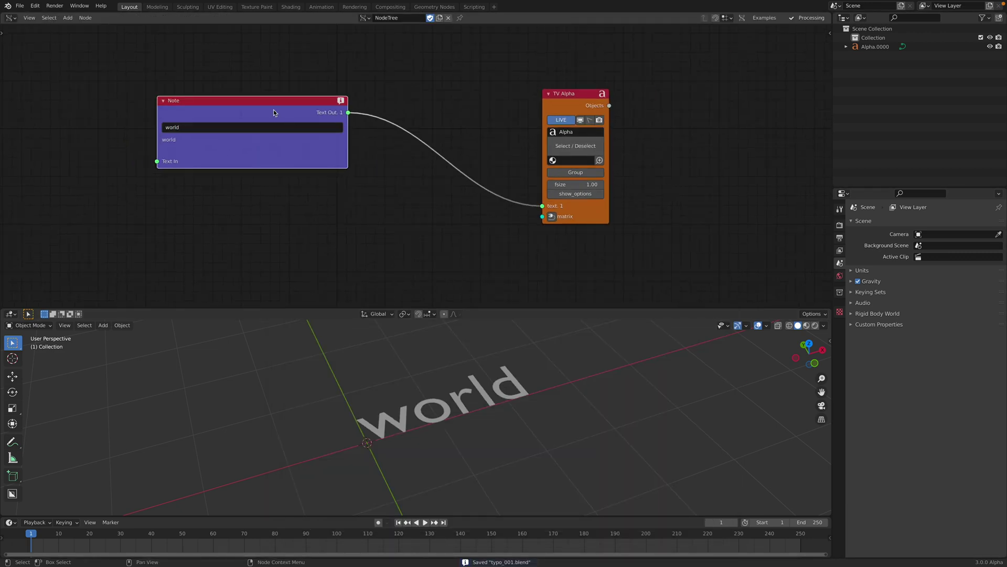
Duplicate the Note node, place the copy above the original, and set the copy's text to "hello"
drag(273, 109, 213, 84)
middle_drag(264, 119, 274, 155)
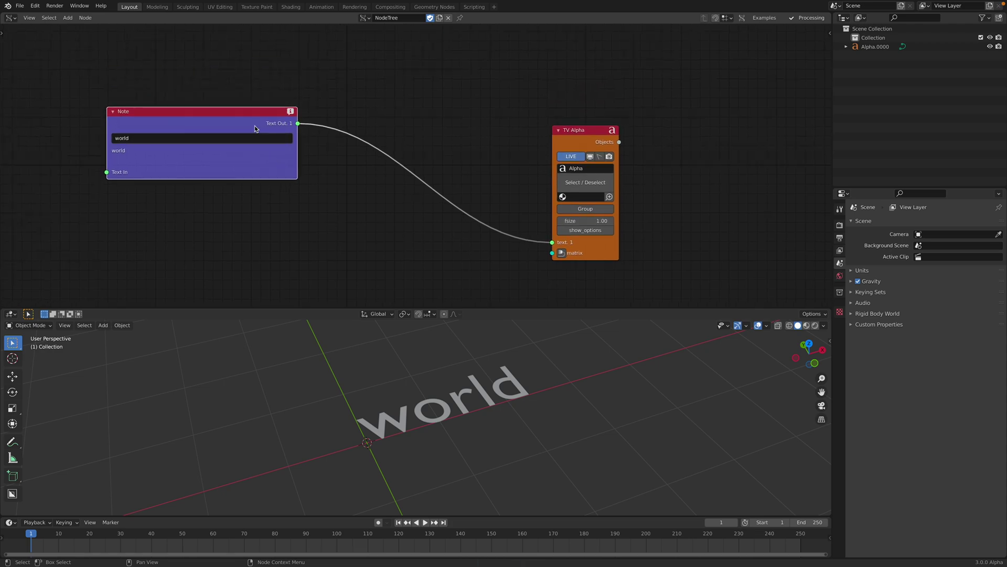
drag(255, 116, 245, 149)
key(shift+d)
click(243, 57)
click(231, 82)
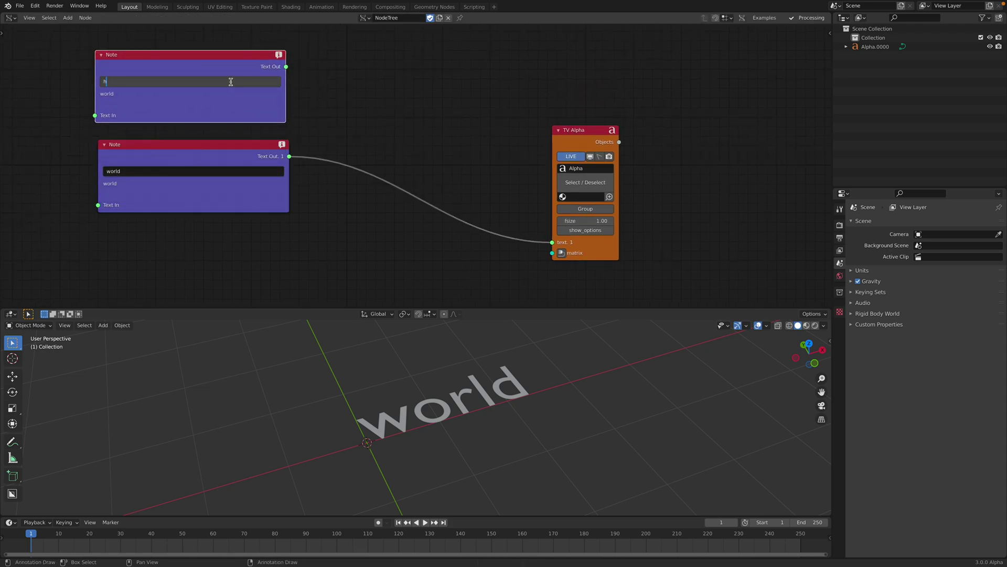
key(Return)
Add a List Join node between the two Notes and the Typography Viewer
middle_drag(359, 100, 356, 86)
drag(555, 118, 560, 103)
key(alt+space)
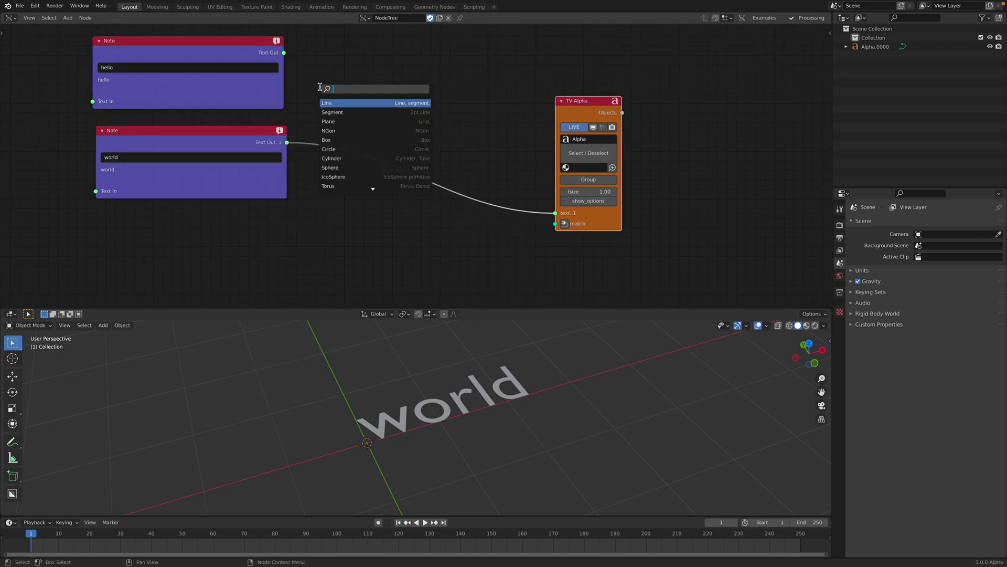
text(list join)
key(Return)
click(349, 50)
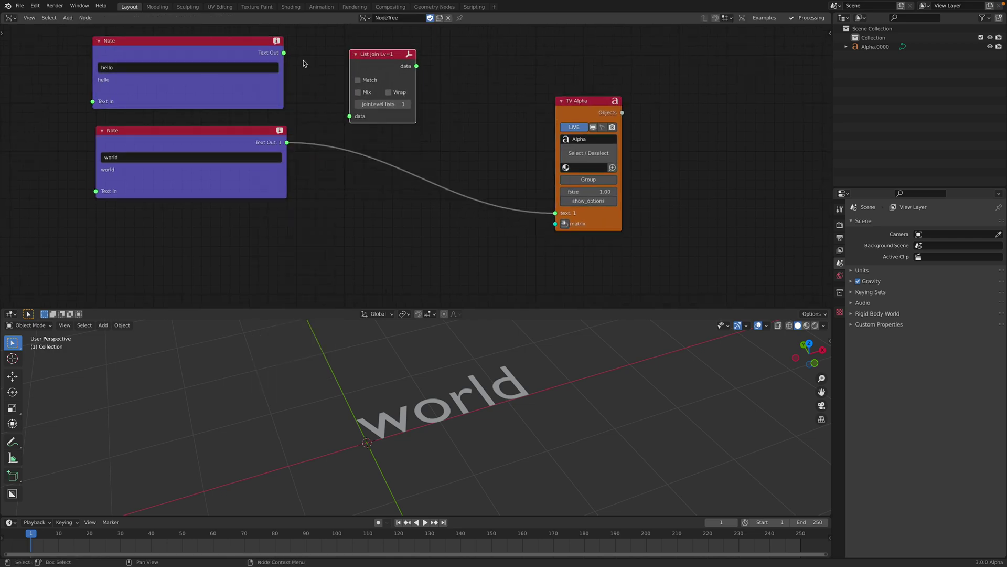
Link both Notes through List Join into the Typography Viewer's text input, using a join level of 2
drag(284, 53, 350, 116)
drag(288, 142, 350, 126)
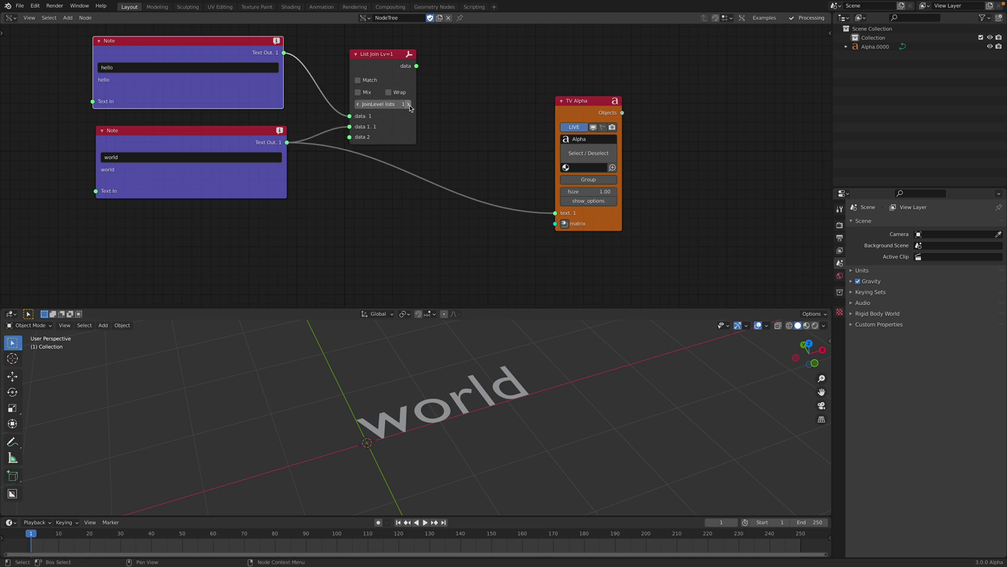
click(410, 104)
drag(416, 65, 563, 202)
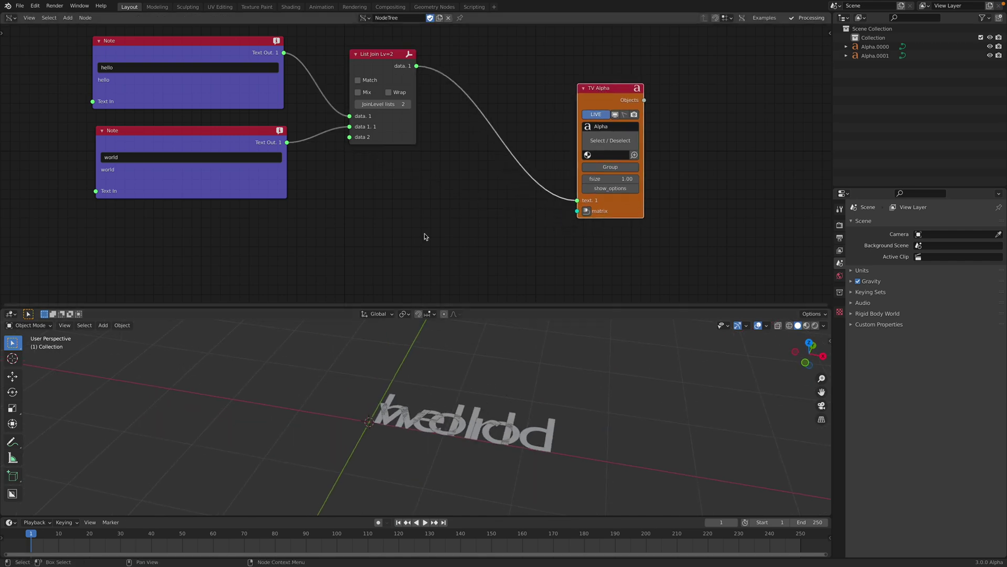
Duplicate the "world" Note, set the copy's text to "apple", and link it to List Join's data 2 input
click(191, 148)
key(shift+d)
click(198, 230)
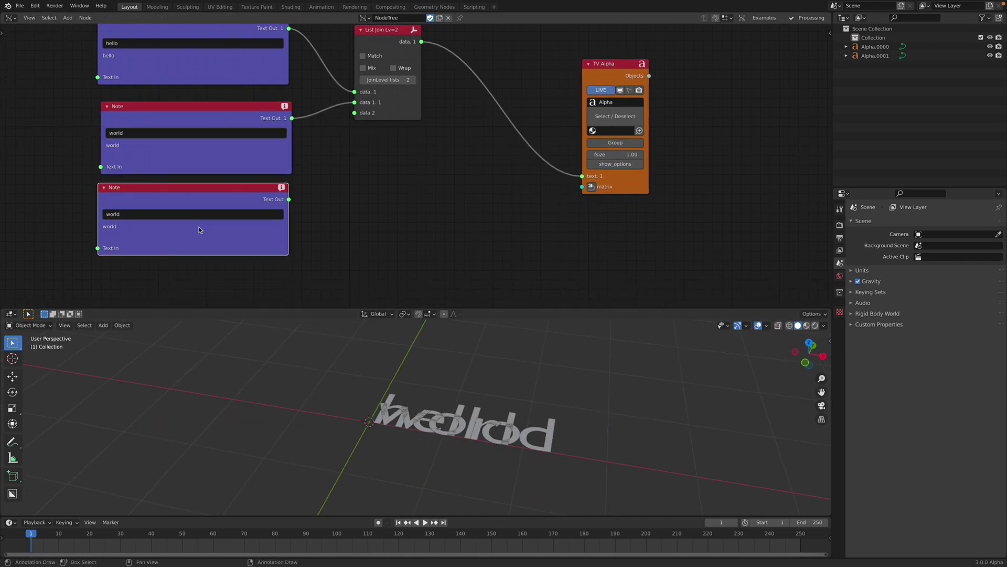
click(207, 214)
key(Return)
drag(289, 200, 354, 114)
Duplicate the "apple" Note, set the copy's text to "blender", and link it to List Join's data 3 input
scroll(398, 216, down, 3)
middle_drag(398, 215, 395, 127)
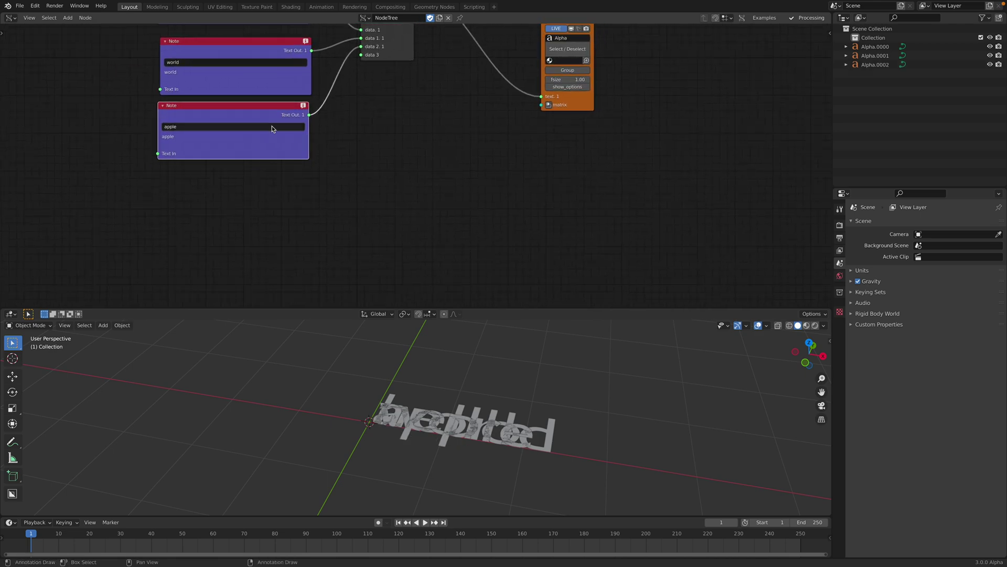
key(shift+d)
click(261, 230)
click(255, 215)
text(ble)
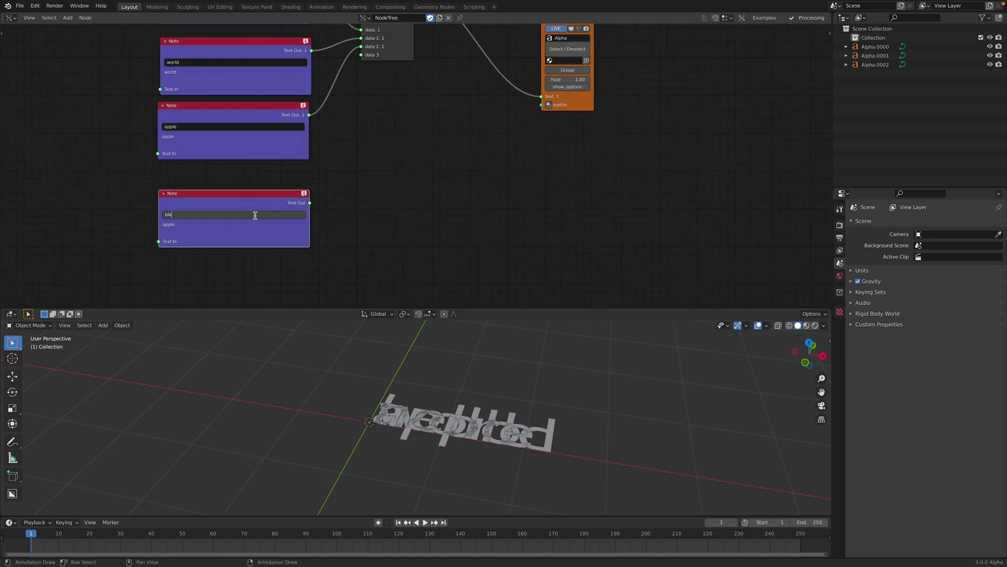
text(nder)
key(Return)
drag(311, 205, 361, 55)
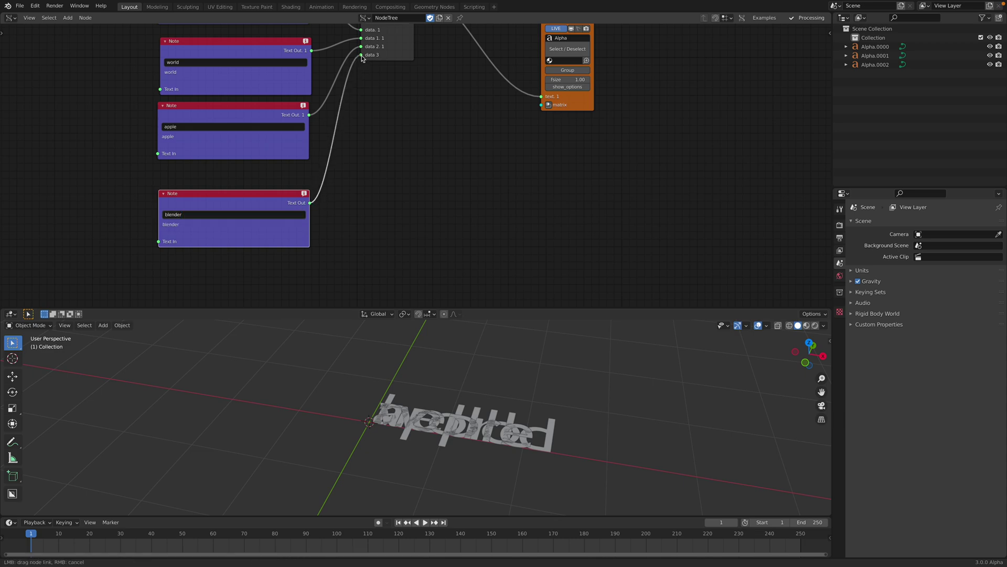
Duplicate the "blender" Note, set the copy's text to "donut", and link it to List Join's data 4 input
drag(235, 207, 173, 186)
key(shift+d)
click(231, 253)
click(231, 253)
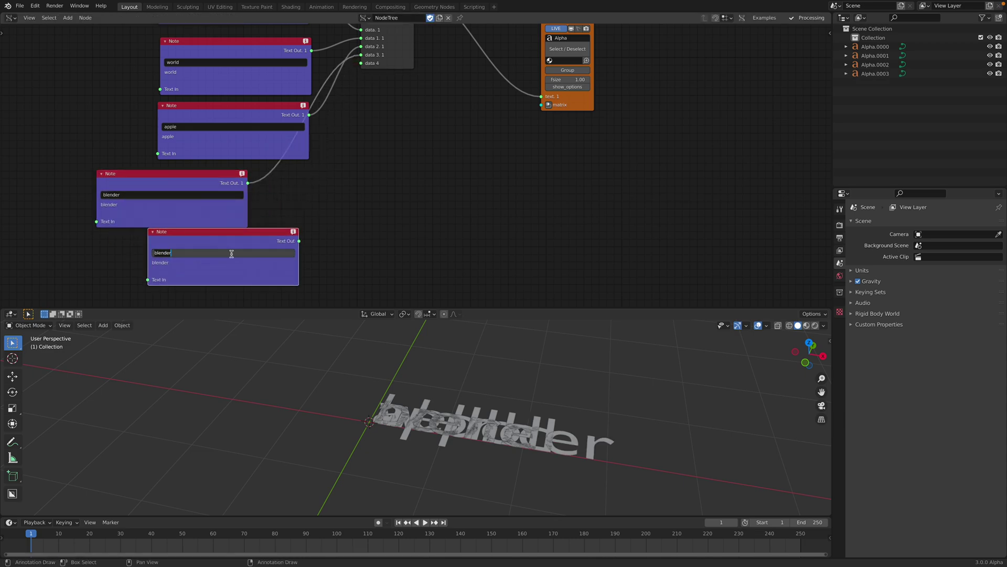
text(donut)
key(Return)
drag(299, 240, 361, 64)
Select the "blender" text object in the 3D viewport and save the file
middle_drag(512, 411, 542, 424)
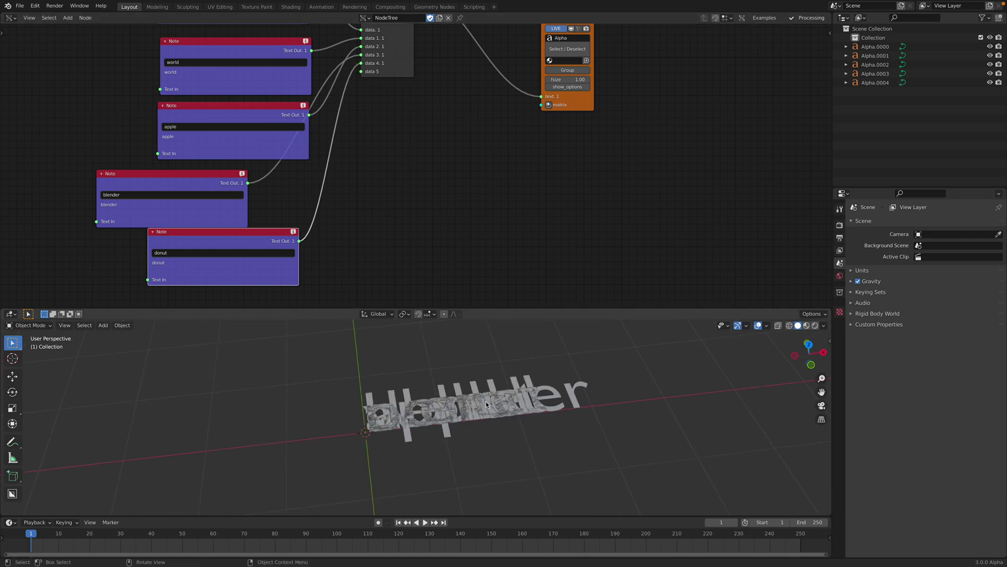
click(518, 382)
middle_drag(521, 374, 502, 374)
middle_drag(630, 146, 617, 210)
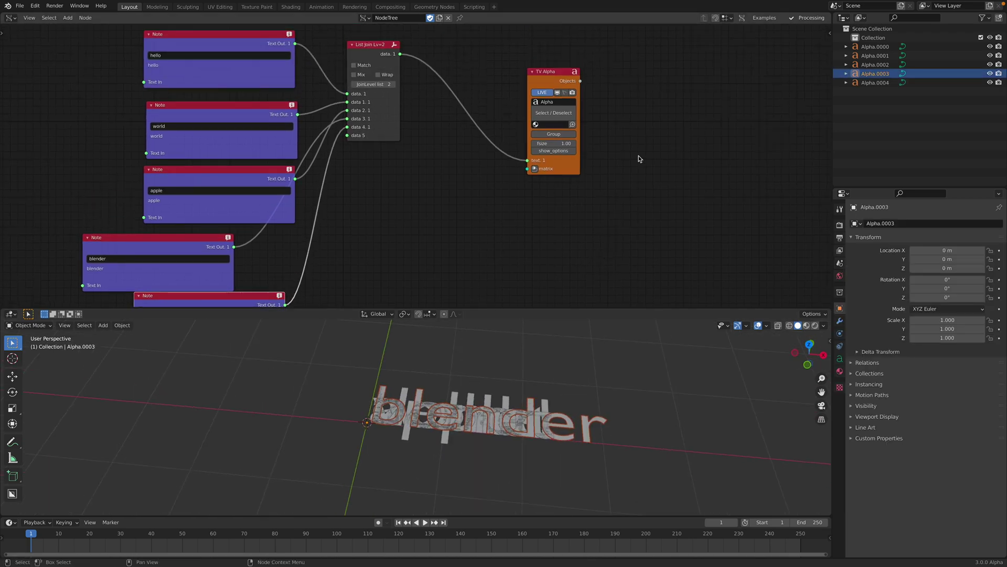
scroll(409, 95, up, 2)
middle_drag(406, 93, 434, 162)
scroll(432, 158, up, 2)
drag(407, 87, 416, 91)
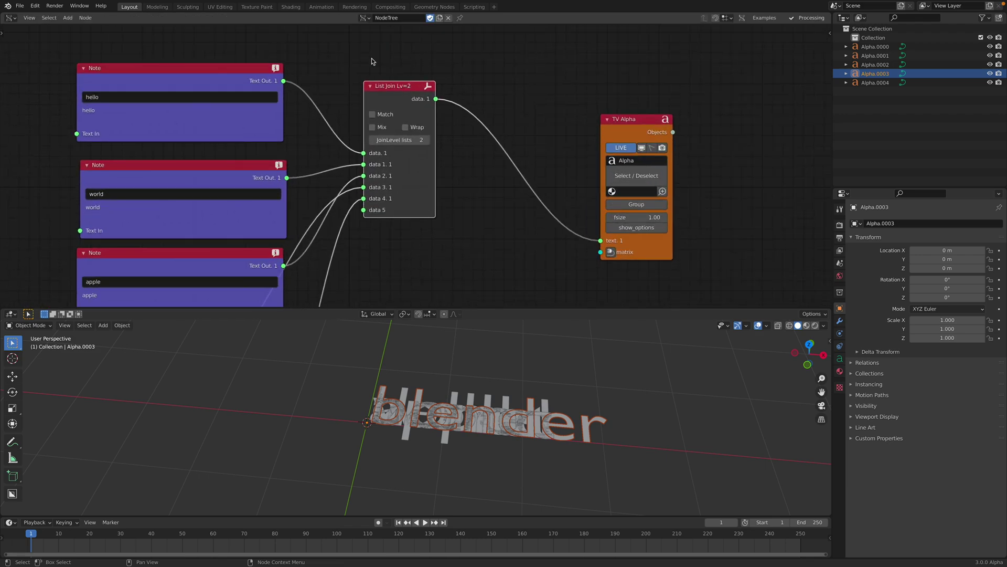
scroll(462, 163, down, 2)
middle_drag(461, 163, 458, 153)
key(ctrl+s)
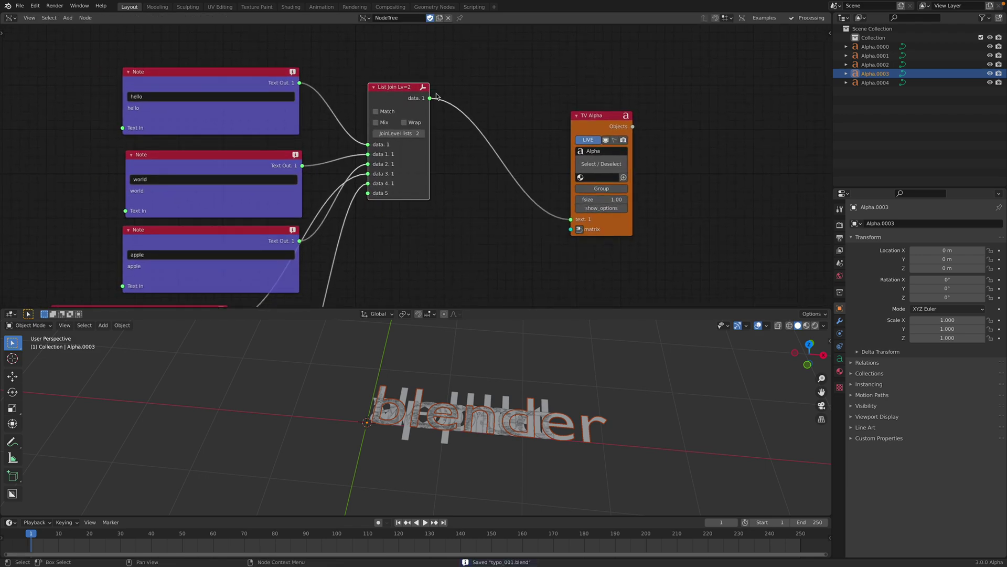
Add a Random Vector node and link its Random output to the Typography Viewer's matrix input
drag(603, 115, 593, 130)
middle_drag(465, 258, 467, 192)
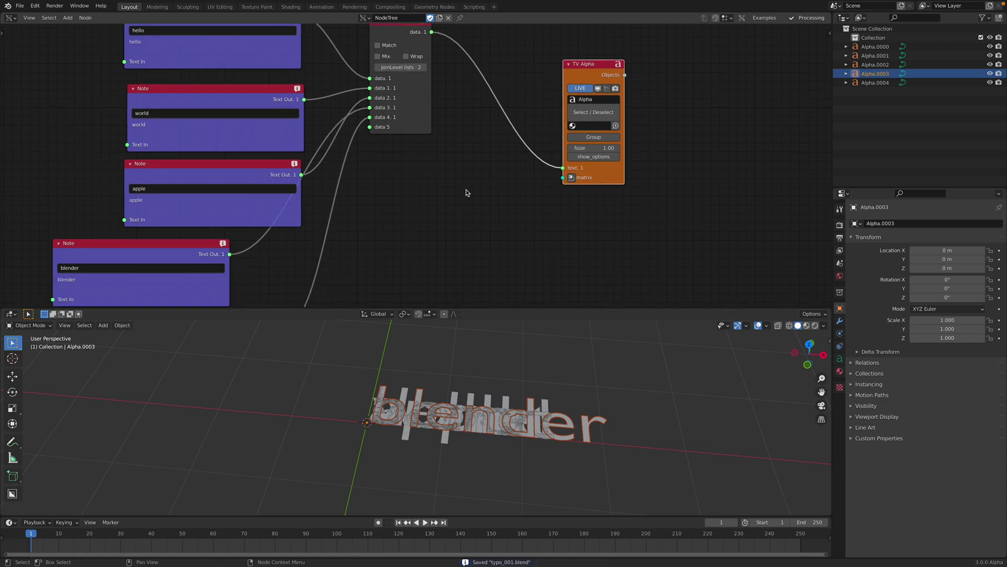
key(alt+space)
text(random v)
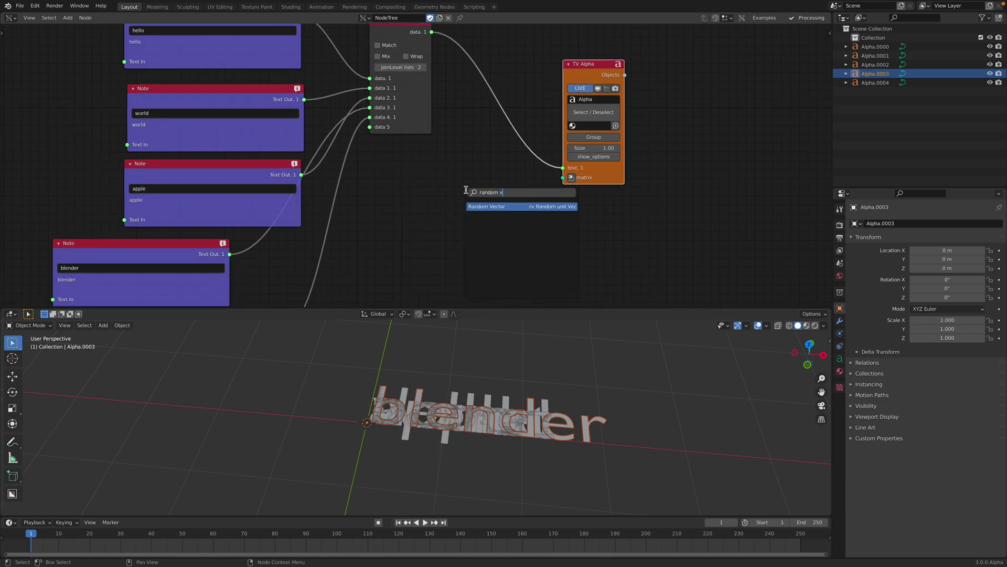
key(Return)
drag(513, 205, 563, 177)
drag(587, 63, 618, 53)
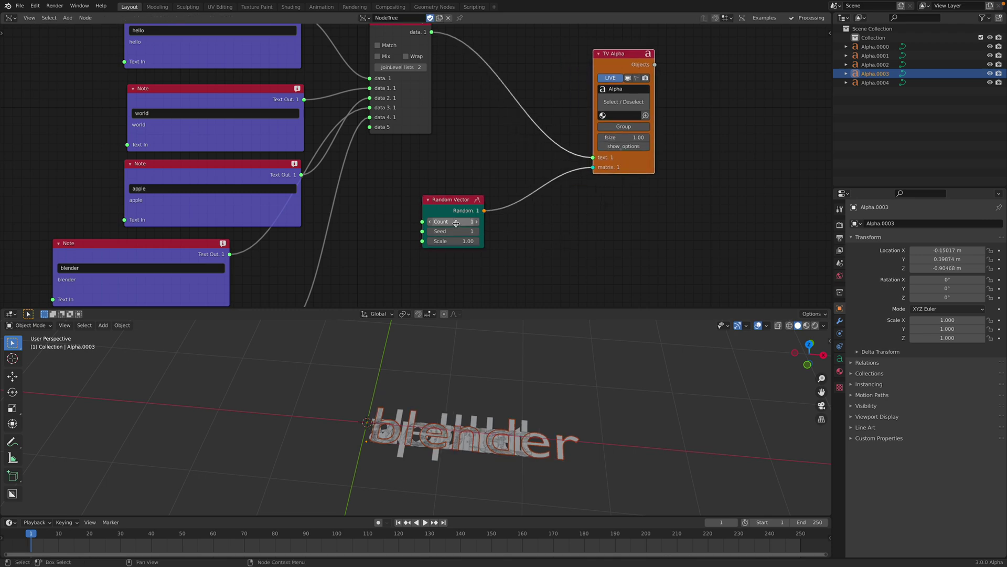
drag(465, 212, 496, 230)
Add a List Length node, link List Join's data output to its Data input, and move it below List Join
scroll(385, 211, down, 5)
scroll(424, 163, up, 3)
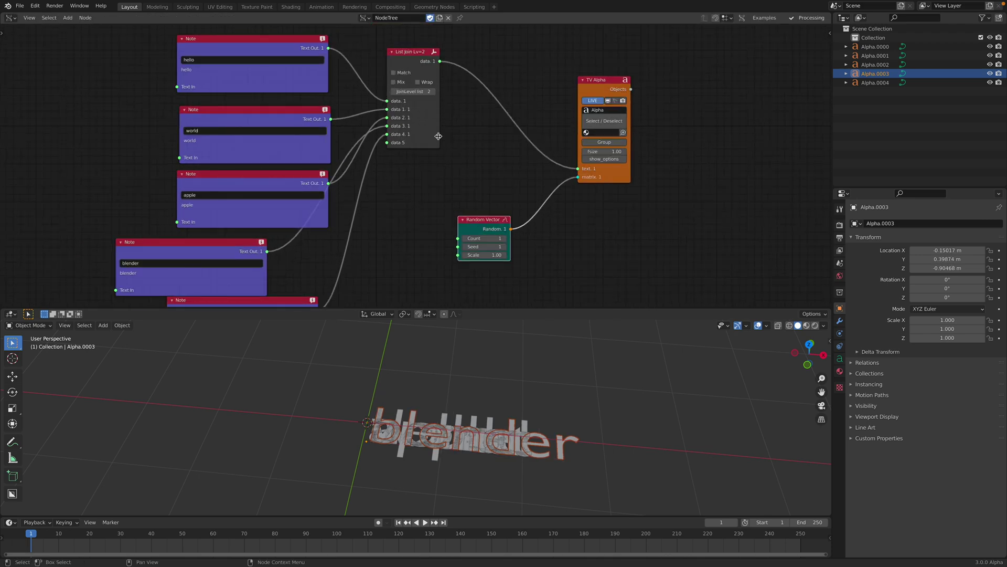
key(alt+space)
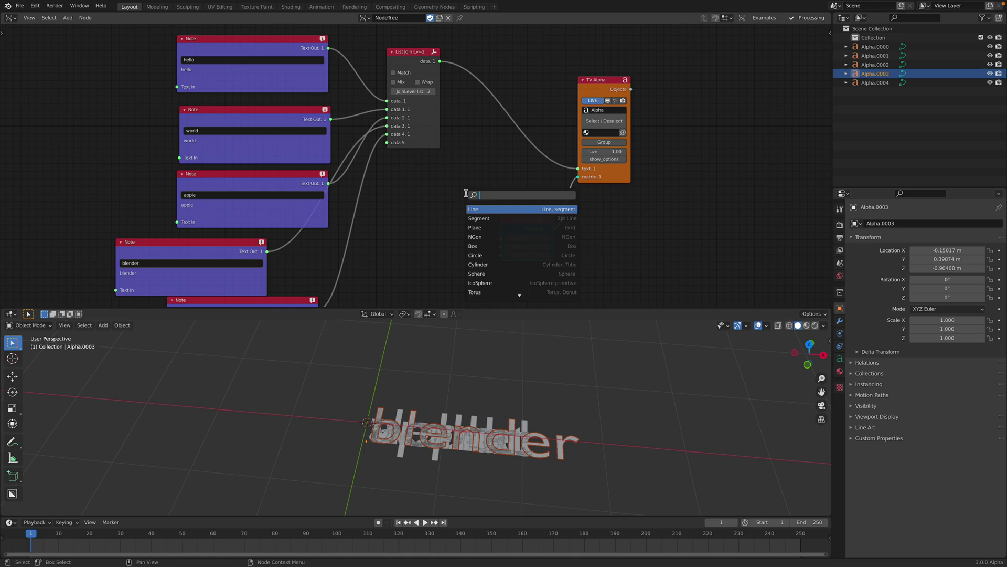
text(list l)
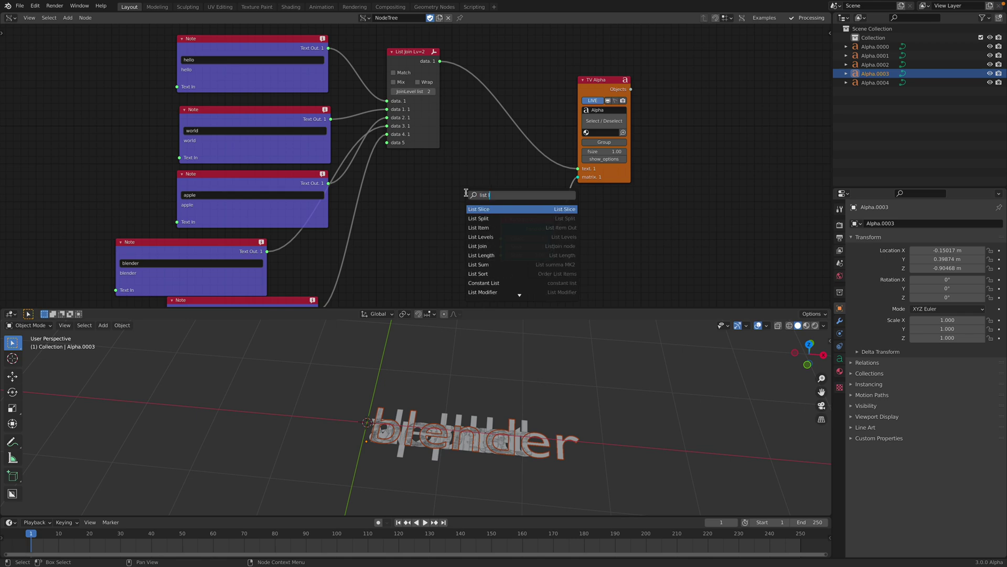
text(en)
key(Return)
drag(468, 195, 446, 188)
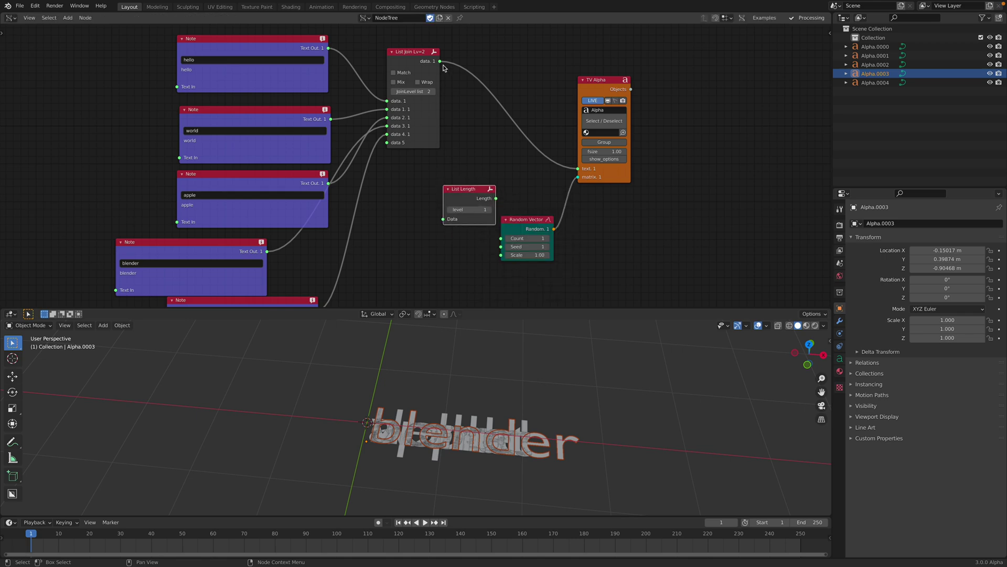
drag(440, 61, 446, 219)
drag(467, 194, 401, 223)
middle_drag(424, 199, 420, 167)
scroll(420, 167, up, 3)
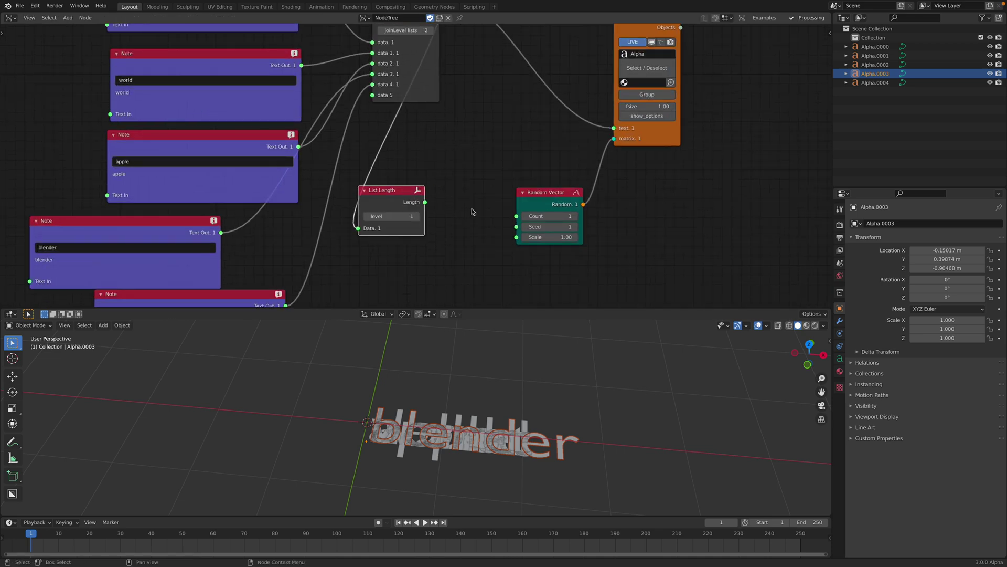
Inspect List Length's output with a temporary Stethoscope MK2 node, and delete that node
click(552, 192)
key(shift+a)
click(444, 183)
text(ste)
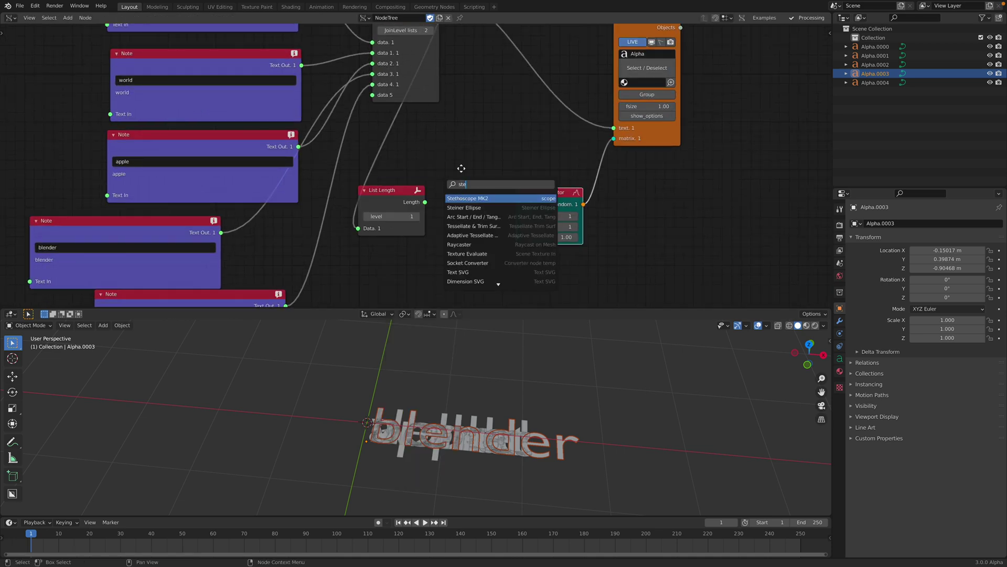
key(Return)
click(462, 156)
drag(425, 202, 446, 237)
scroll(525, 157, up, 2)
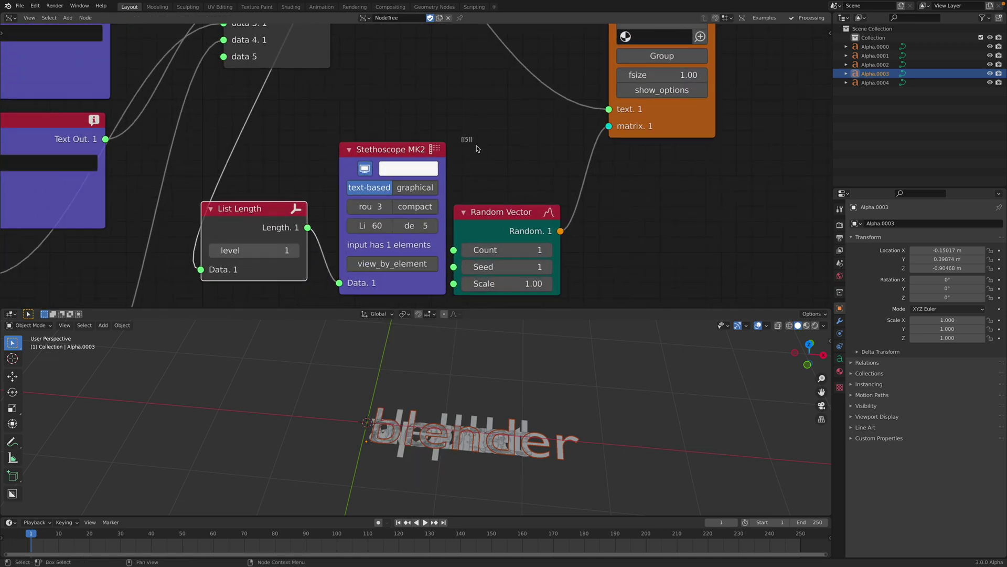
scroll(462, 140, down, 1)
key(x)
scroll(365, 178, down, 1)
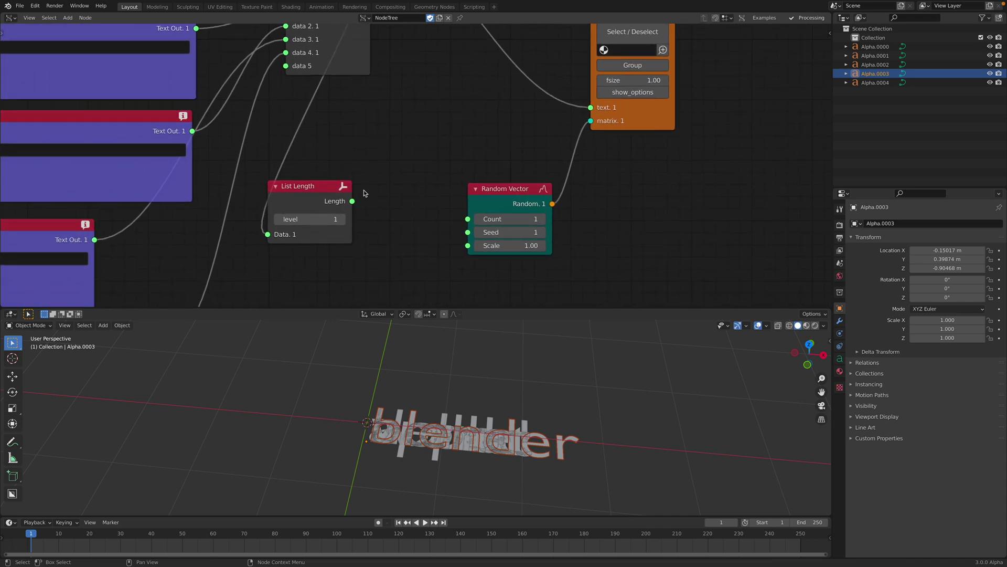
Link List Length's Length output to Random Vector's Count input and save the file
drag(353, 203, 467, 219)
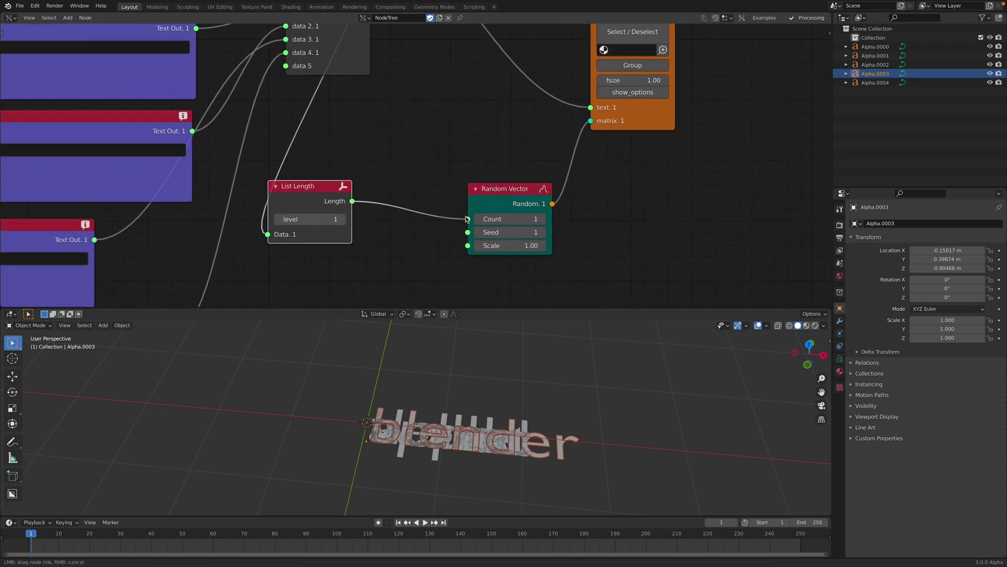
drag(516, 190, 477, 172)
scroll(493, 392, down, 3)
key(ctrl+s)
Set the Random Vector's Scale to 3.46 and save the file with no text object selected
drag(466, 228, 504, 227)
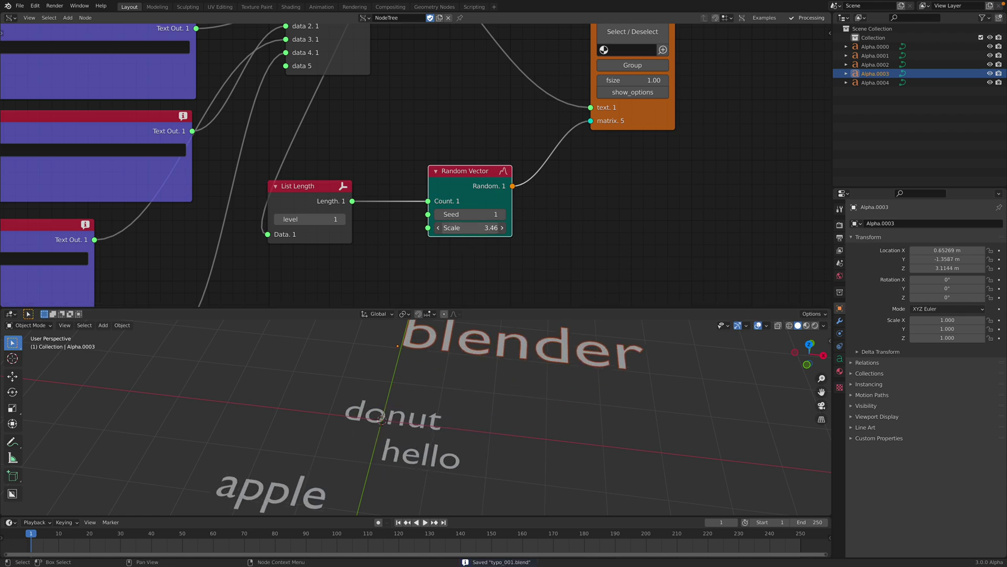
scroll(499, 391, down, 2)
middle_drag(499, 390, 336, 400)
click(451, 420)
scroll(449, 388, down, 2)
scroll(411, 157, down, 3)
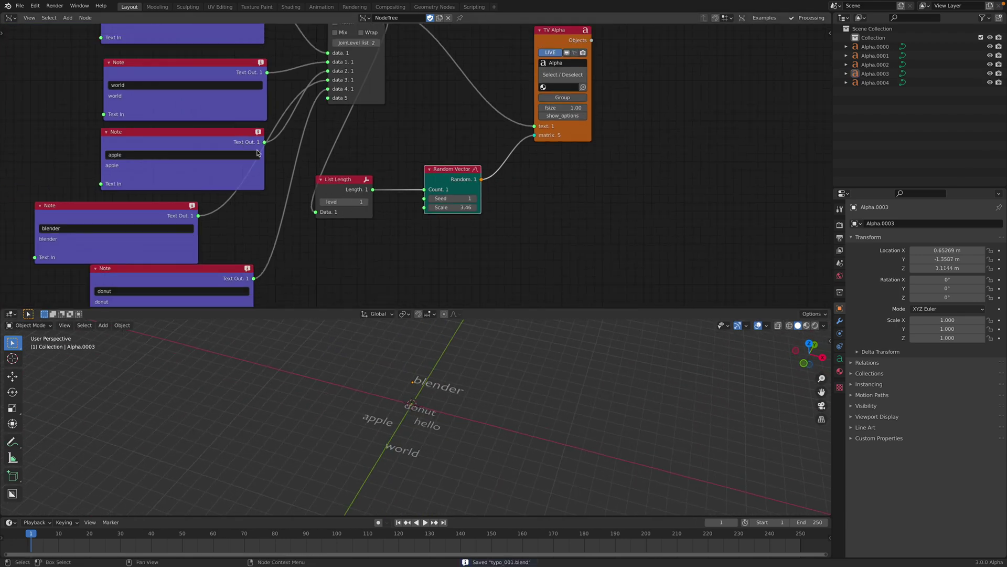
middle_drag(336, 158, 333, 197)
scroll(315, 158, down, 2)
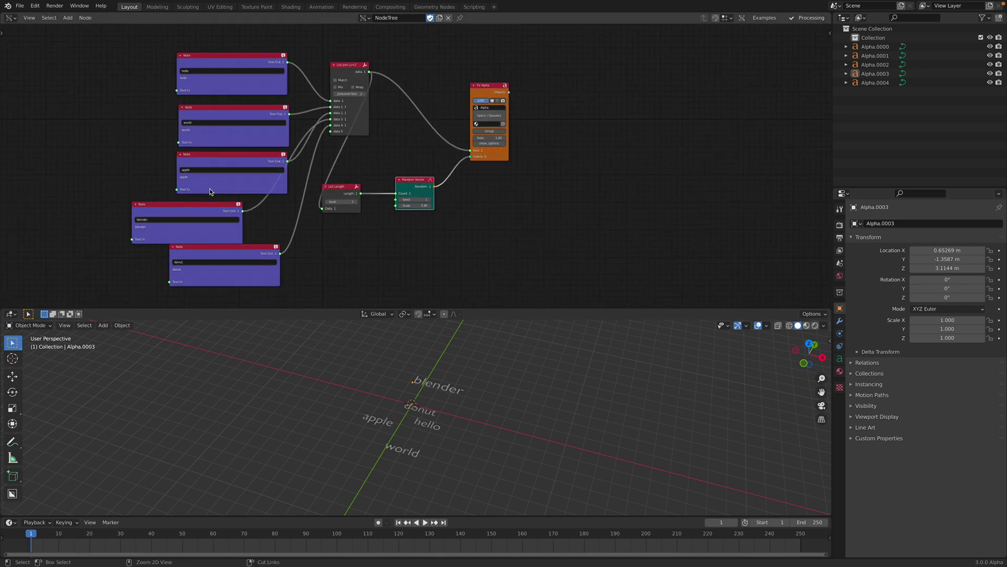
key(ctrl+s)
scroll(407, 226, up, 1)
middle_drag(410, 354, 439, 417)
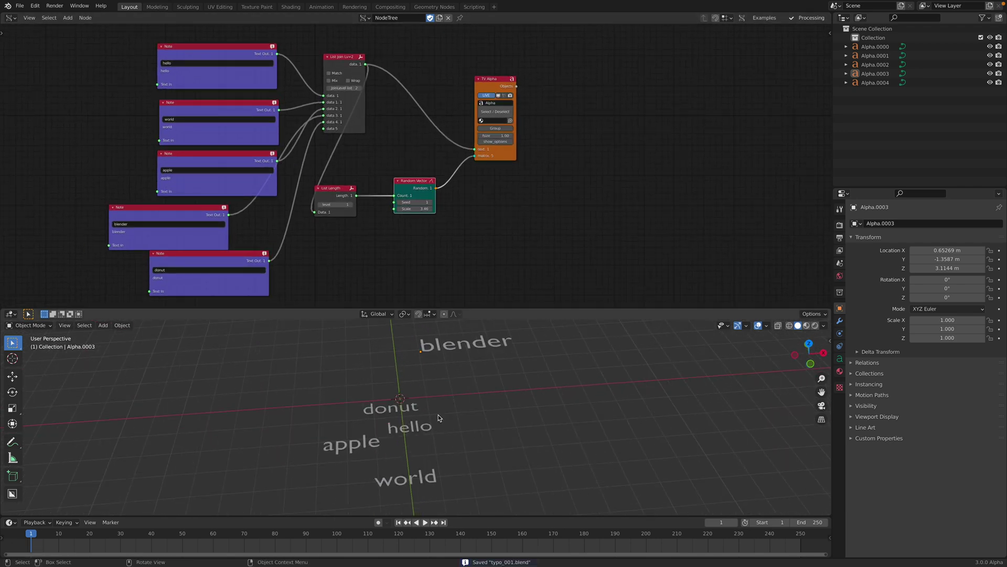
Move TV Alpha away from Random Vector and insert a Strings Tools node on the link between List Join and TV Alpha
middle_drag(524, 173, 471, 196)
drag(432, 182, 491, 182)
scroll(428, 104, up, 2)
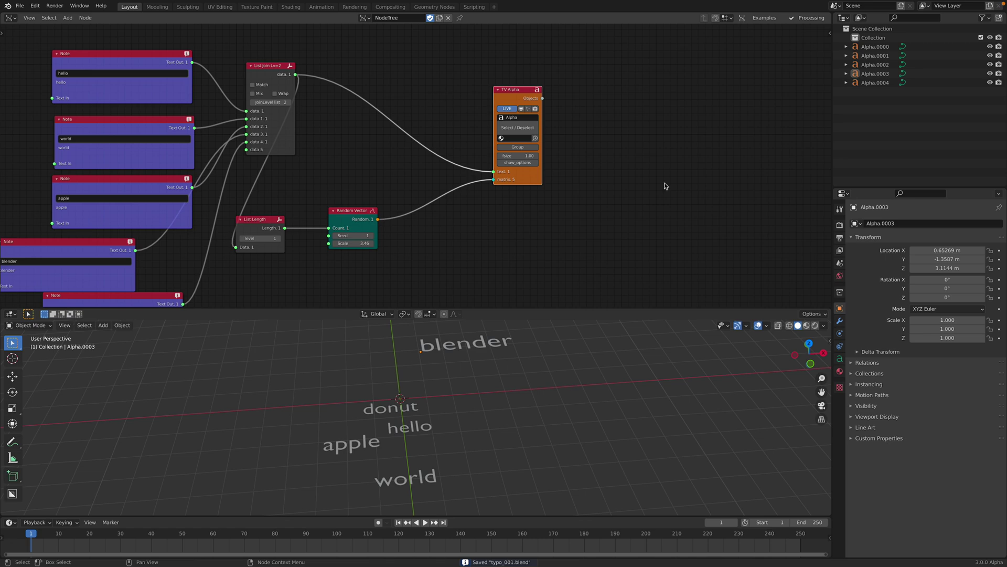
key(alt+space)
text(string)
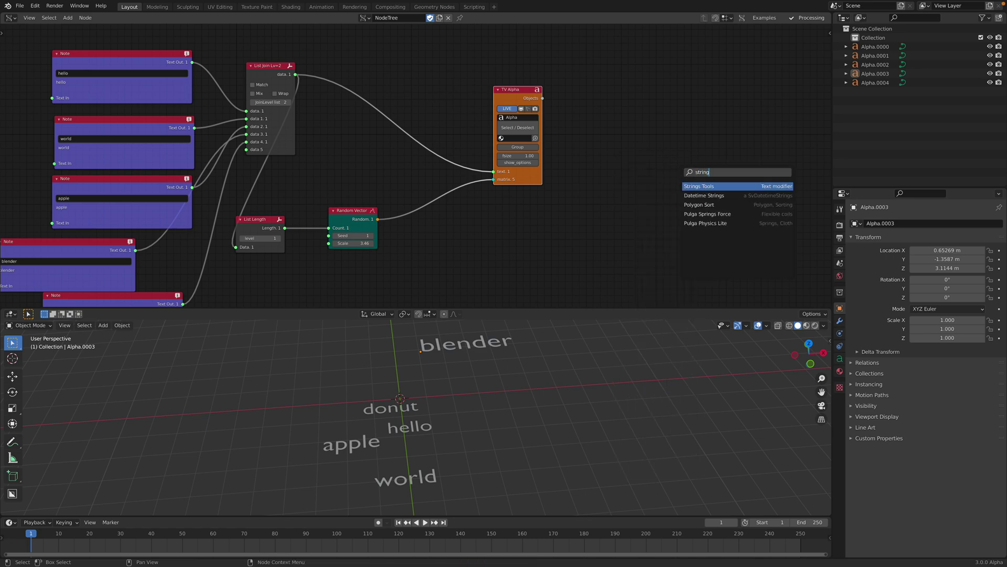
key(Return)
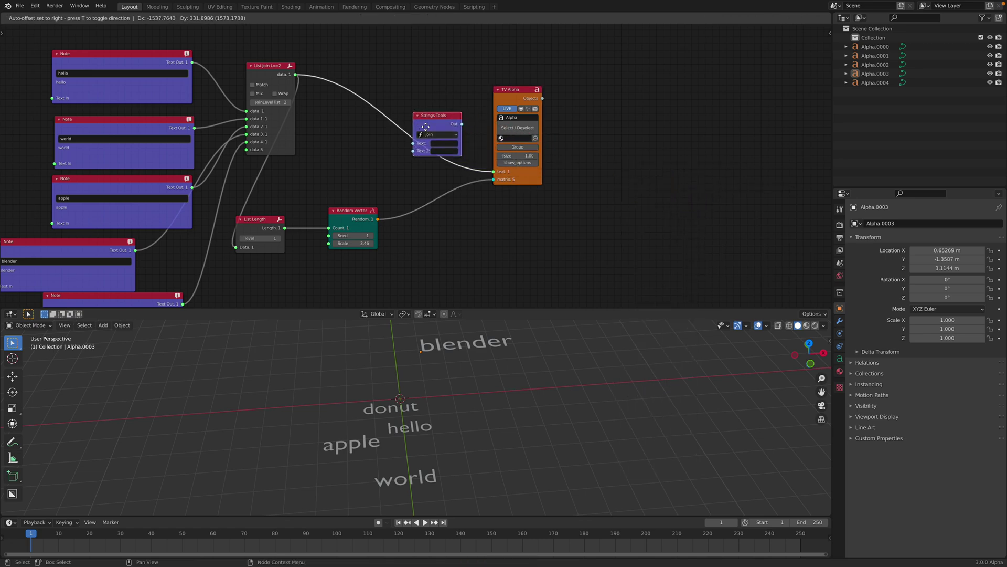
click(409, 124)
scroll(416, 165, up, 3)
Keep the Strings Tools function on Join and set its Text 2 value to "banana"
click(396, 99)
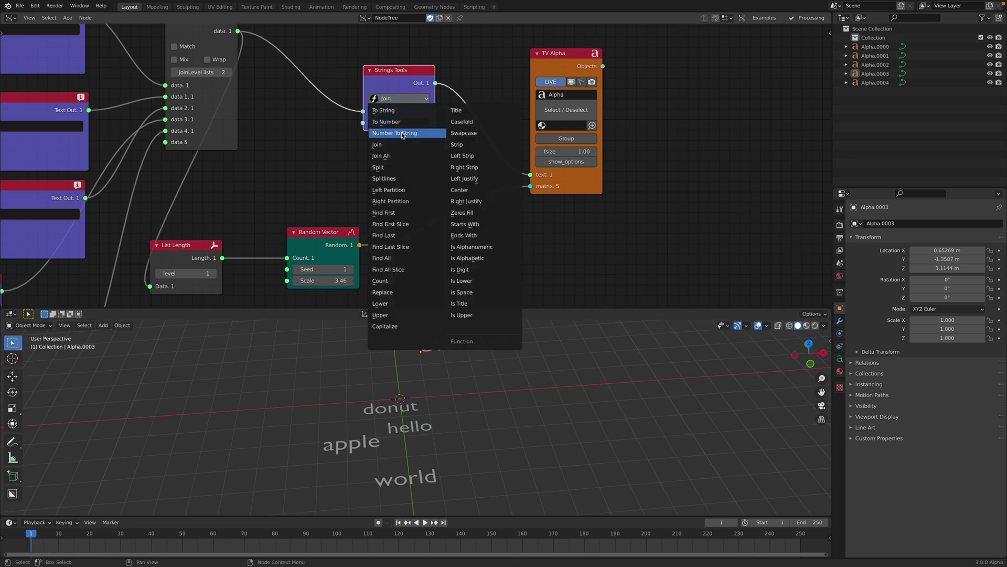
click(377, 144)
click(399, 123)
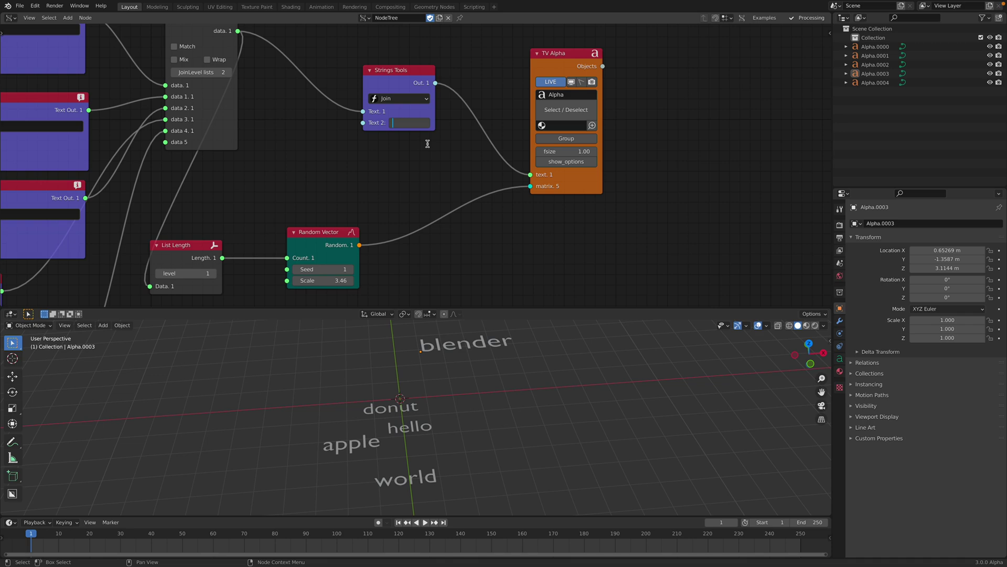
key(Return)
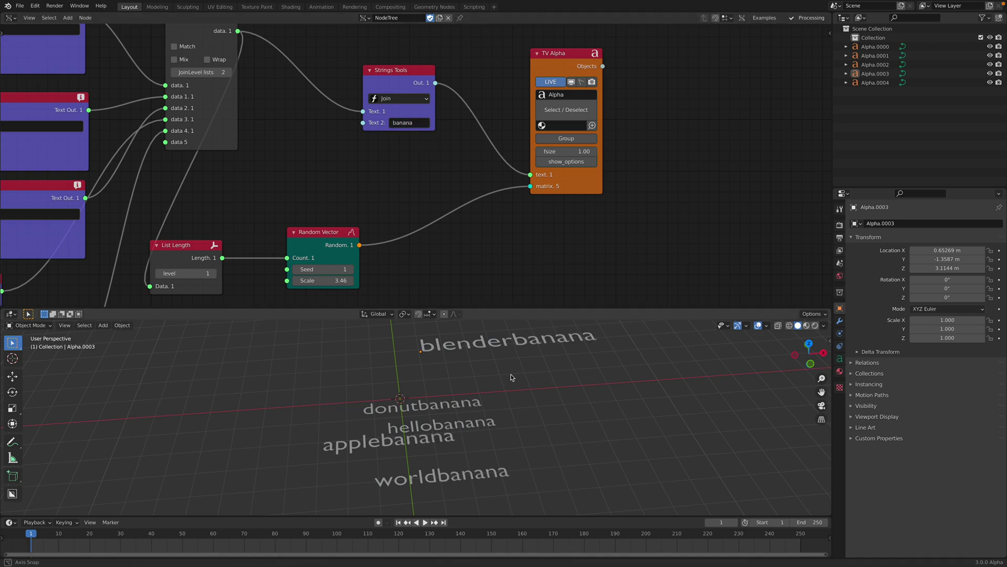
middle_drag(513, 378, 416, 381)
scroll(404, 121, down, 3)
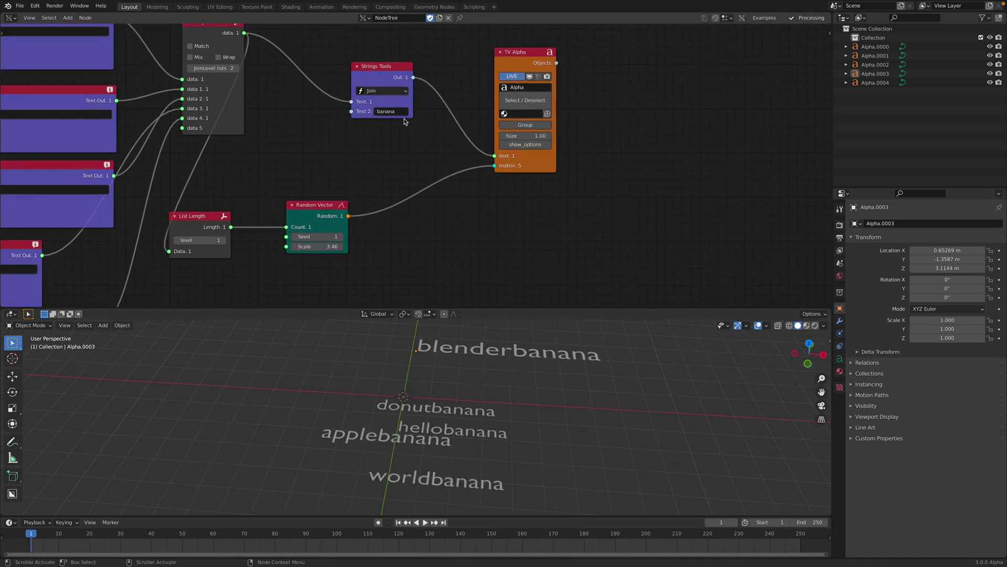
Move TV Alpha farther away from Strings Tools and reposition the Strings Tools node after List Join
drag(501, 63, 583, 85)
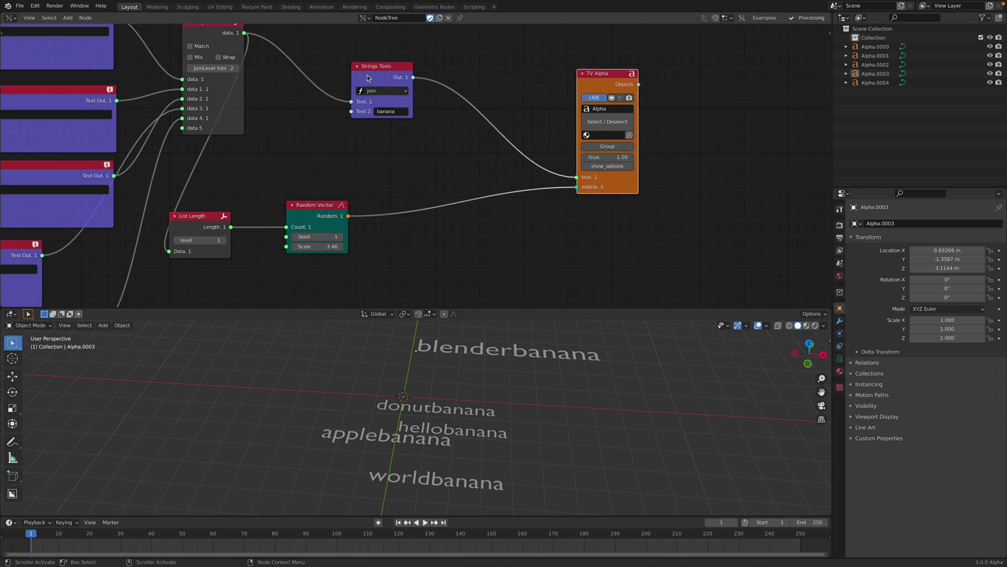
scroll(346, 81, down, 2)
middle_drag(344, 80, 423, 112)
drag(444, 107, 427, 144)
Set the Strings Tools function to Capitalize
click(434, 124)
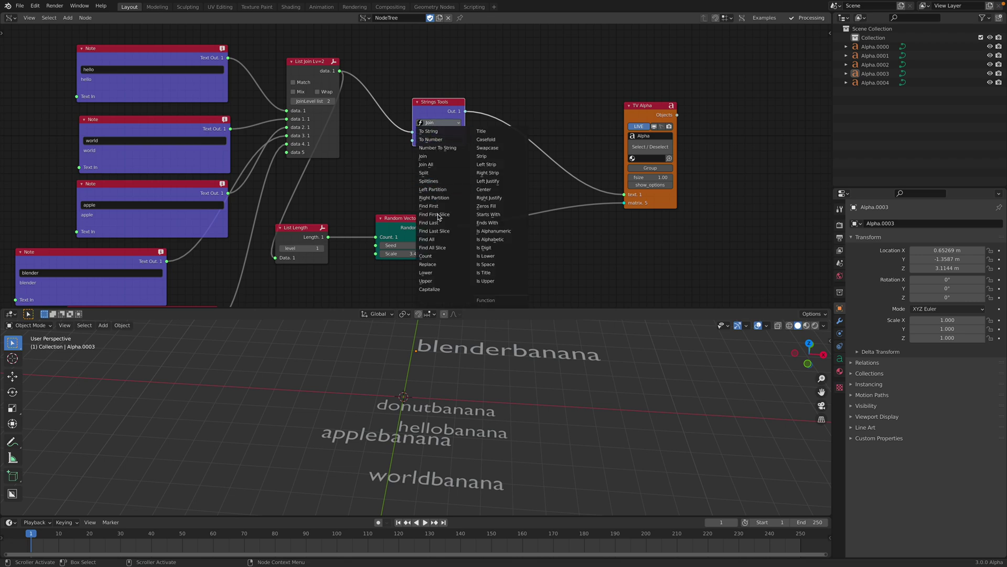
click(439, 289)
middle_drag(468, 349, 474, 378)
Set the Strings Tools function to Upper, and save the file with the "BLENDER" text object selected
click(442, 124)
click(449, 281)
click(492, 376)
scroll(498, 373, up, 1)
key(ctrl+s)
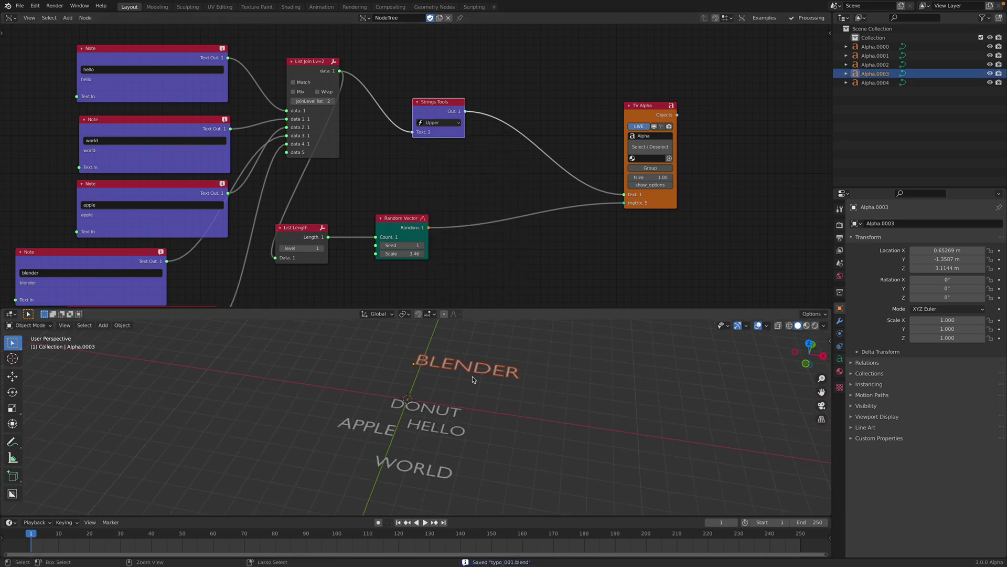
Move the TV Alpha node closer to Strings Tools and enlarge the 3D viewport at the node editor's expense
middle_drag(510, 214, 439, 191)
scroll(420, 173, down, 3)
drag(540, 112, 466, 112)
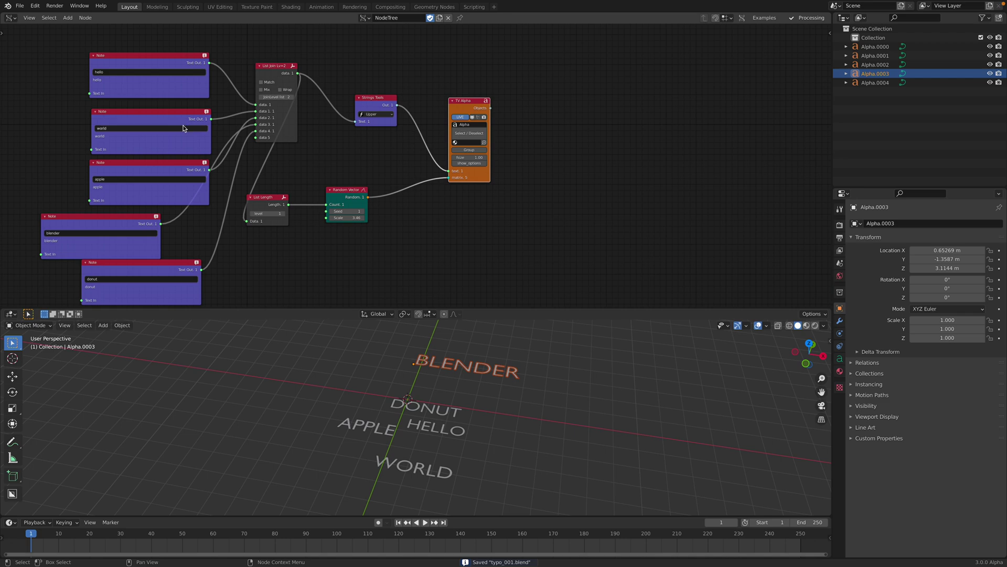
scroll(186, 129, down, 1)
drag(713, 305, 713, 227)
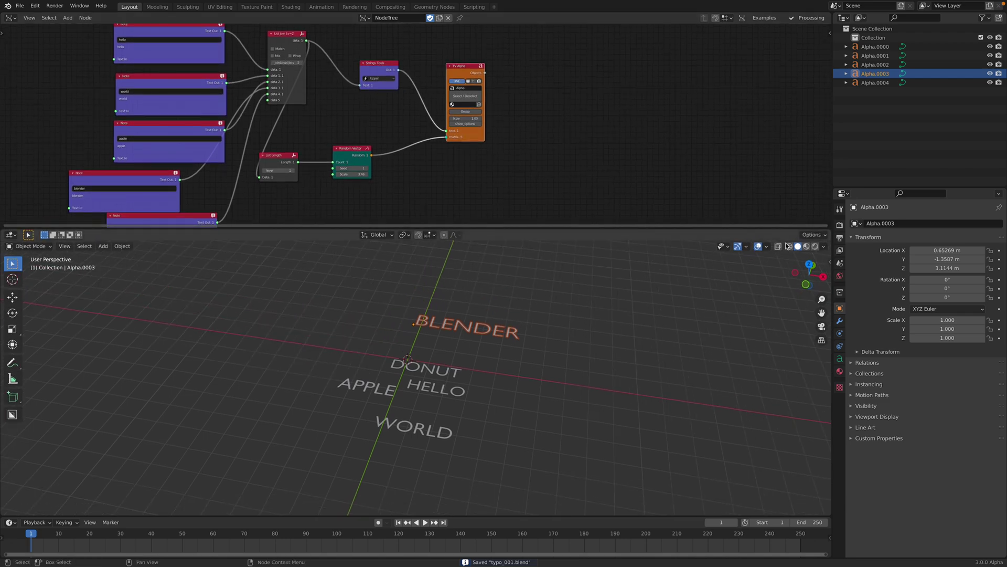
Split the 3D viewport, turn the new area into a Text Editor, and create a new text block in it
drag(828, 230, 604, 231)
click(614, 235)
click(801, 260)
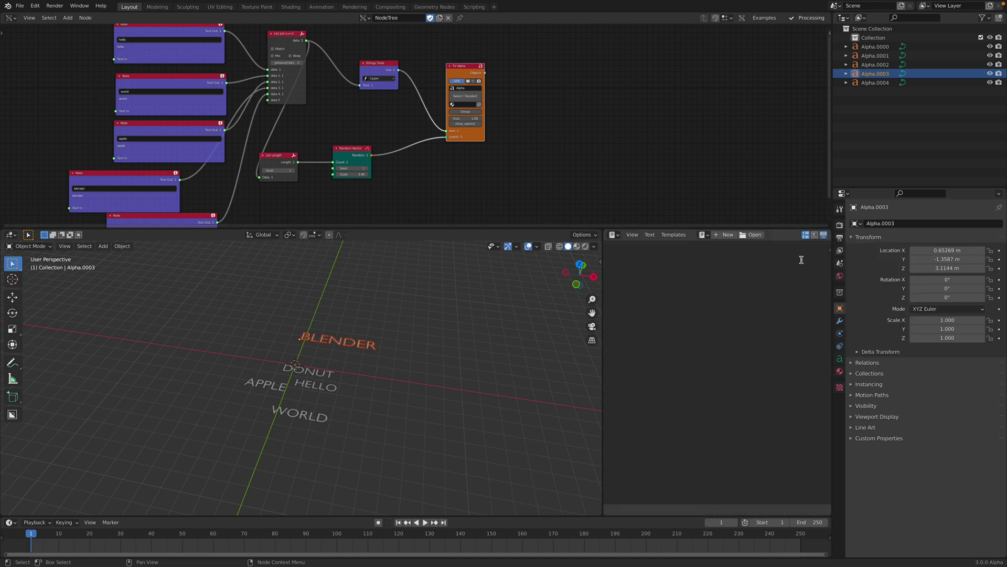
click(728, 235)
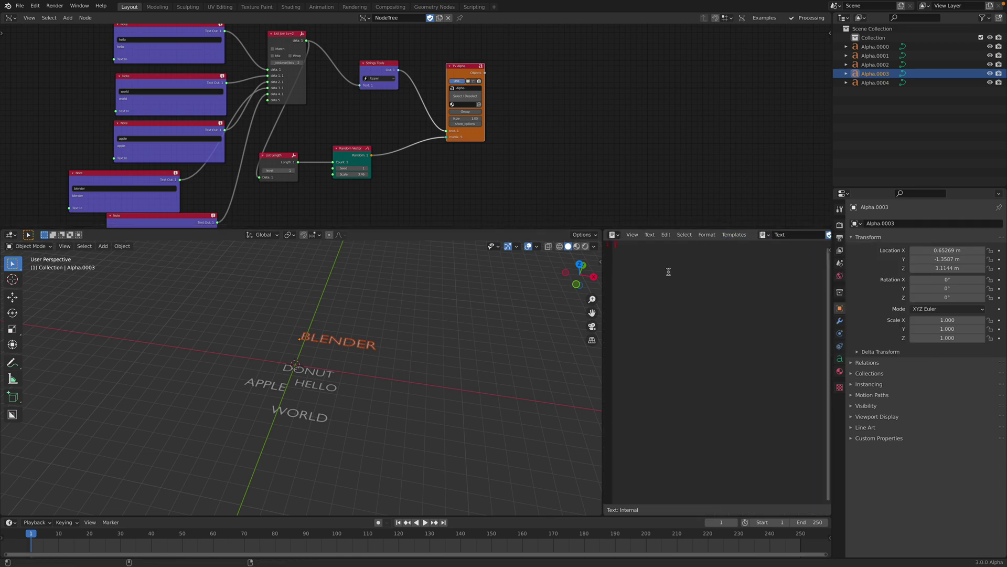
Switch to the browser's Random Word Generator page, reload it, and copy the whole list of 20 random words
key(ctrl+Right)
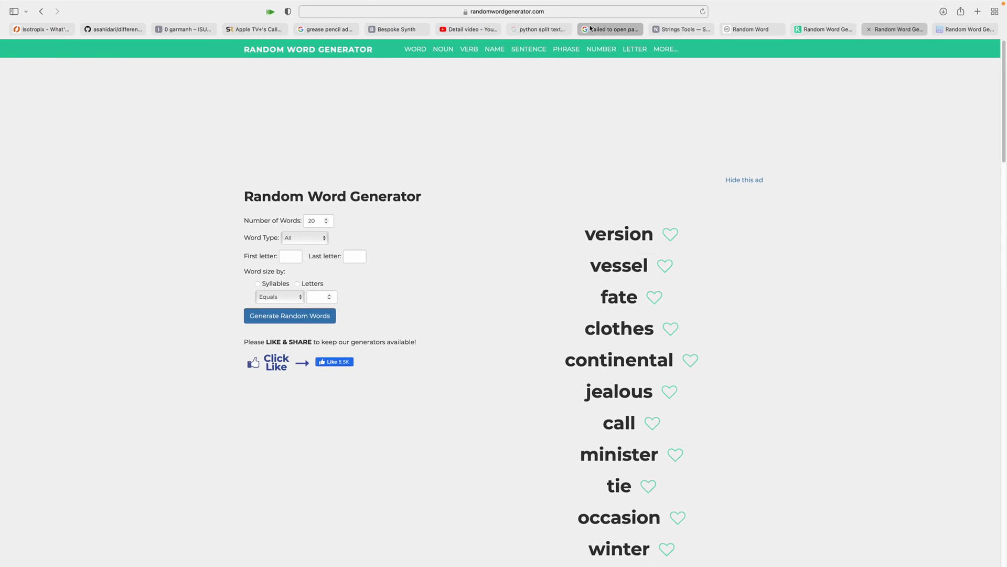
click(699, 13)
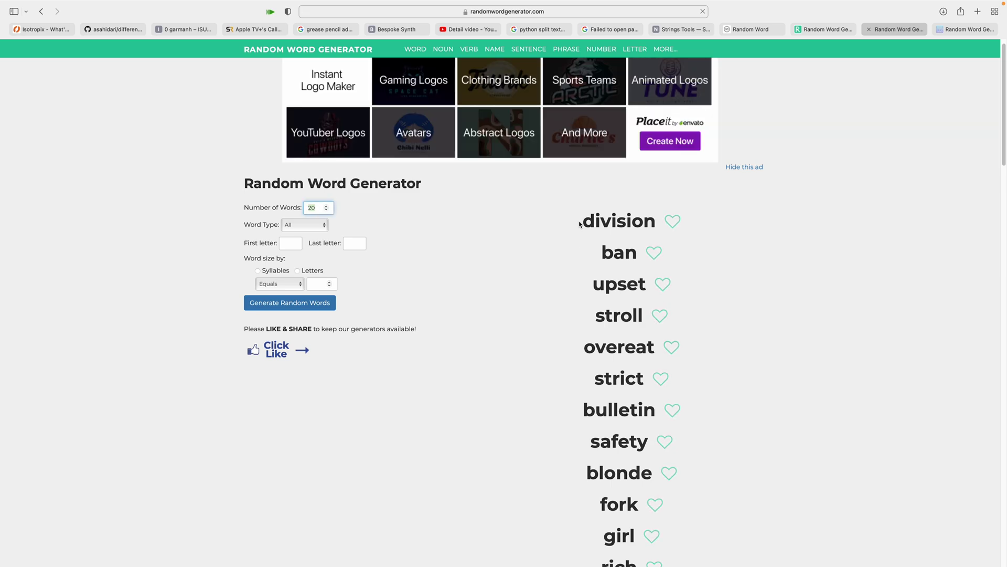
drag(580, 224, 645, 317)
scroll(668, 447, down, 10)
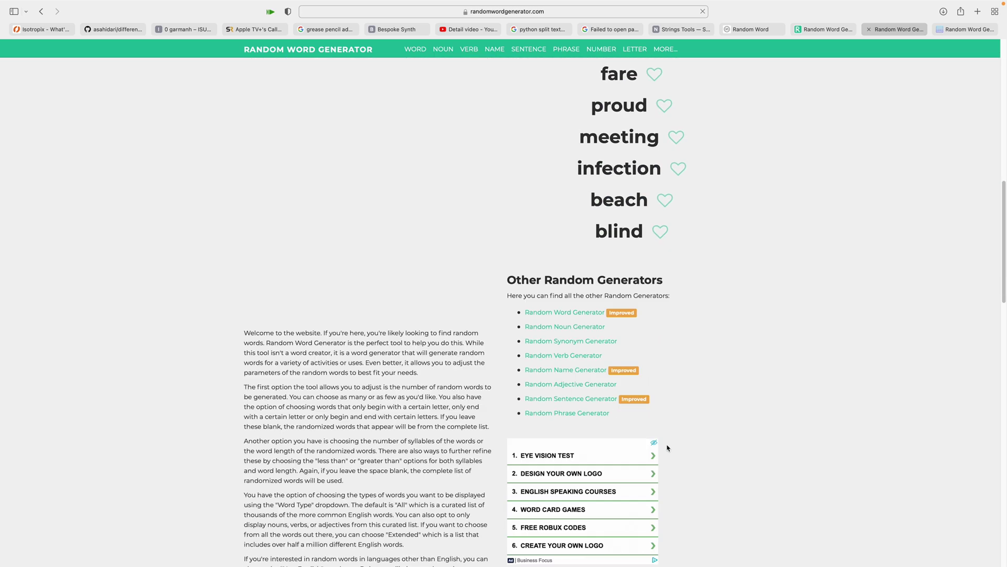
shift+click(643, 244)
key(ctrl+c)
scroll(682, 306, up, 10)
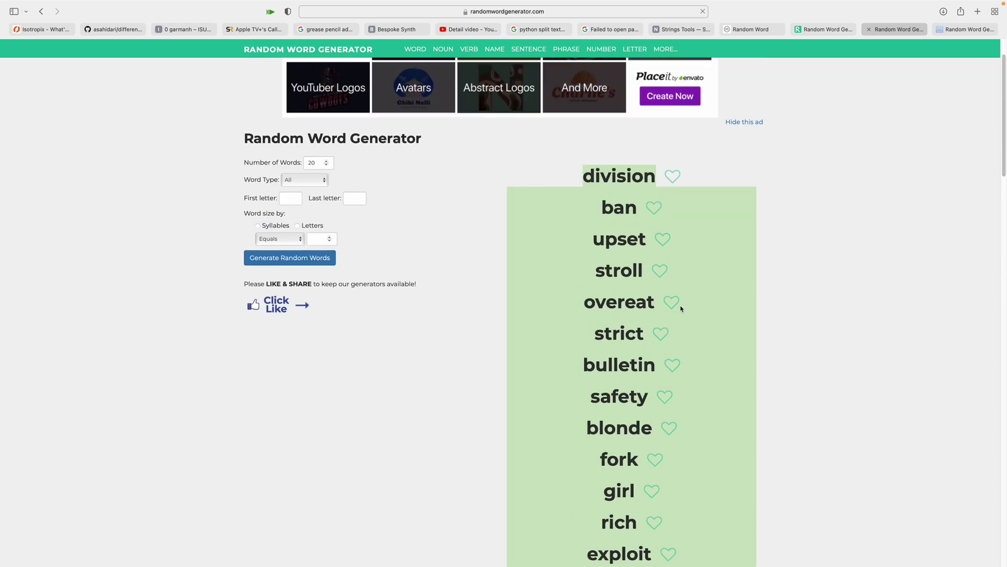
Return to Blender, paste the copied word list into the new text block, and select all of its lines
key(ctrl+Left)
key(ctrl+v)
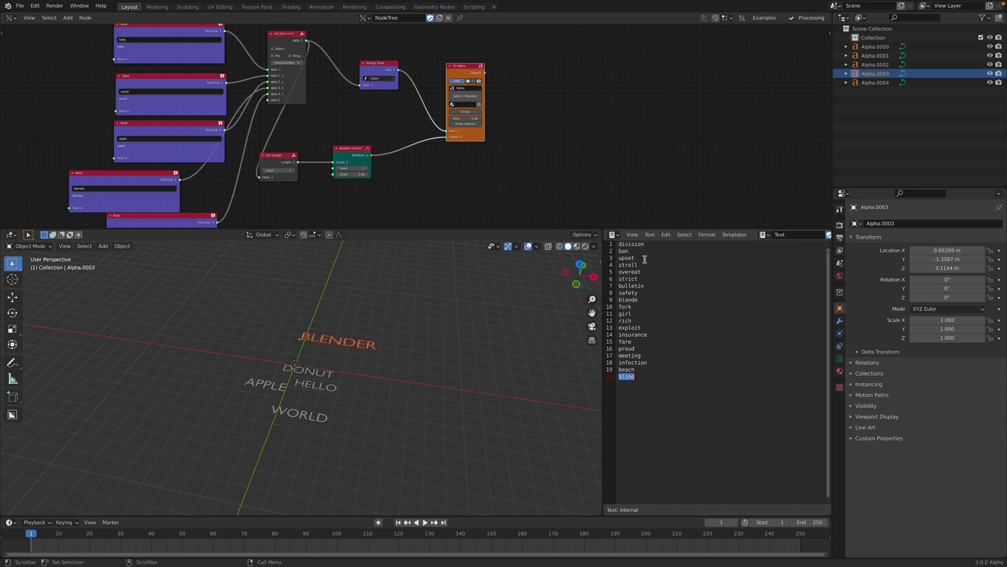
drag(659, 377, 612, 237)
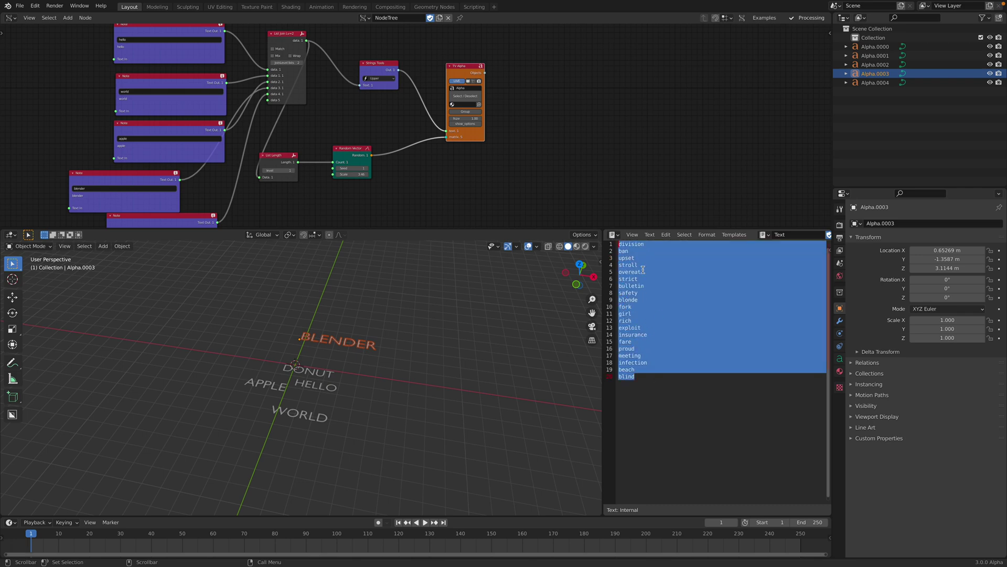
Move the TV Alpha node well away from the other nodes and save the file
drag(468, 65, 652, 72)
middle_drag(549, 135, 533, 108)
key(ctrl+s)
Add a Text In+ node in the empty space below the Random Vector node
middle_drag(454, 191, 455, 160)
key(alt+space)
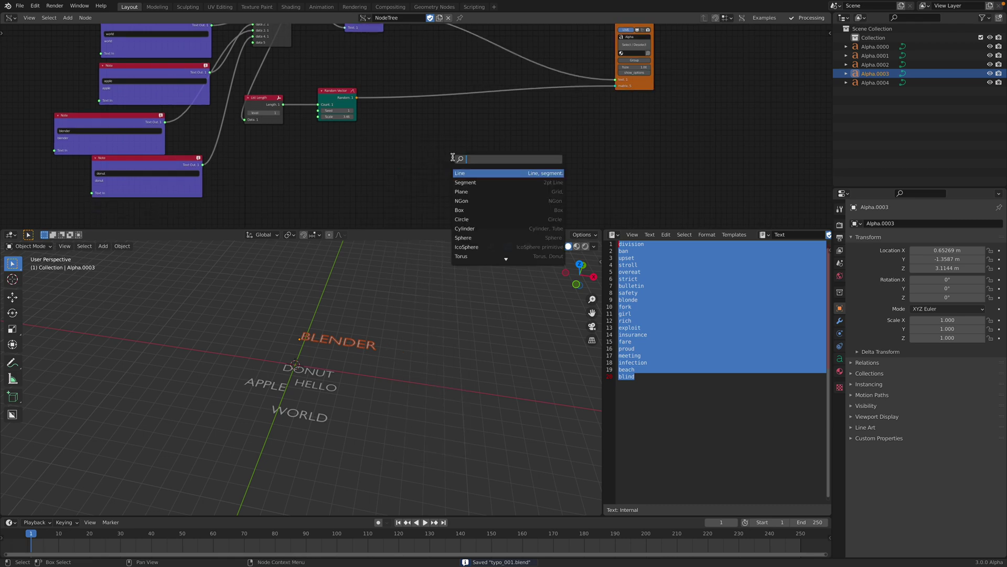
text(text in)
key(Return)
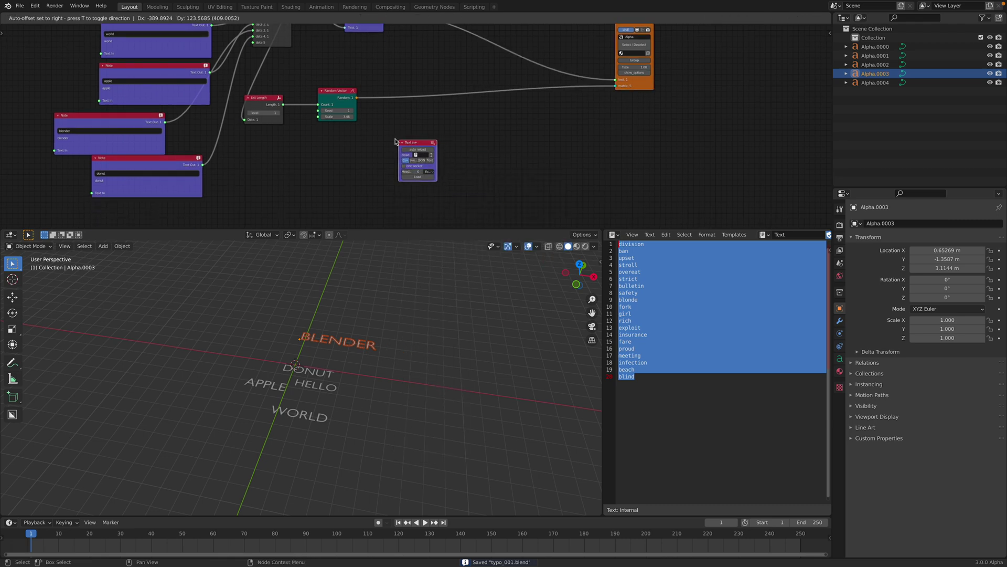
click(395, 141)
Widen the Text In+ node and load the text block Text into it in Text mode
scroll(414, 150, up, 3)
click(423, 154)
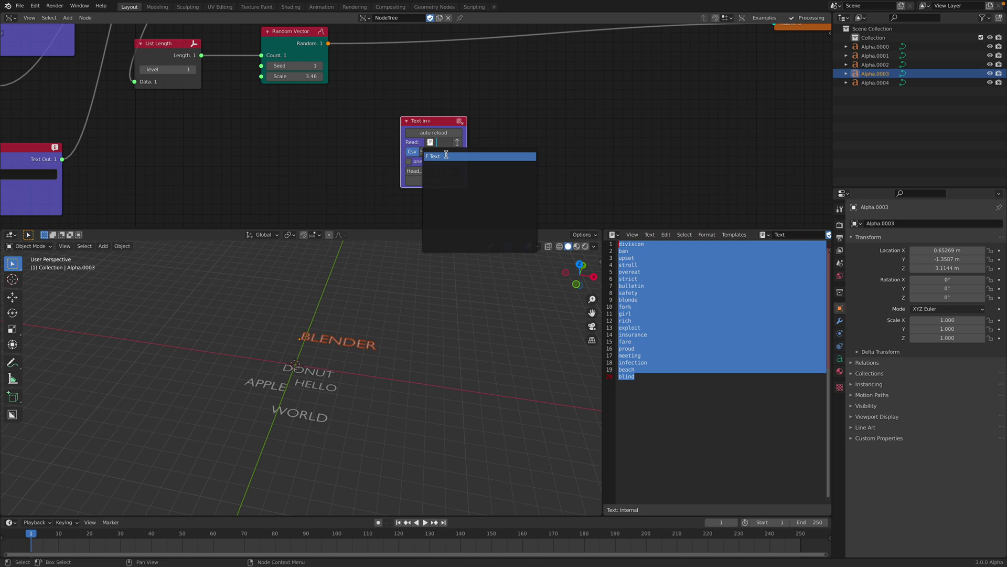
click(446, 156)
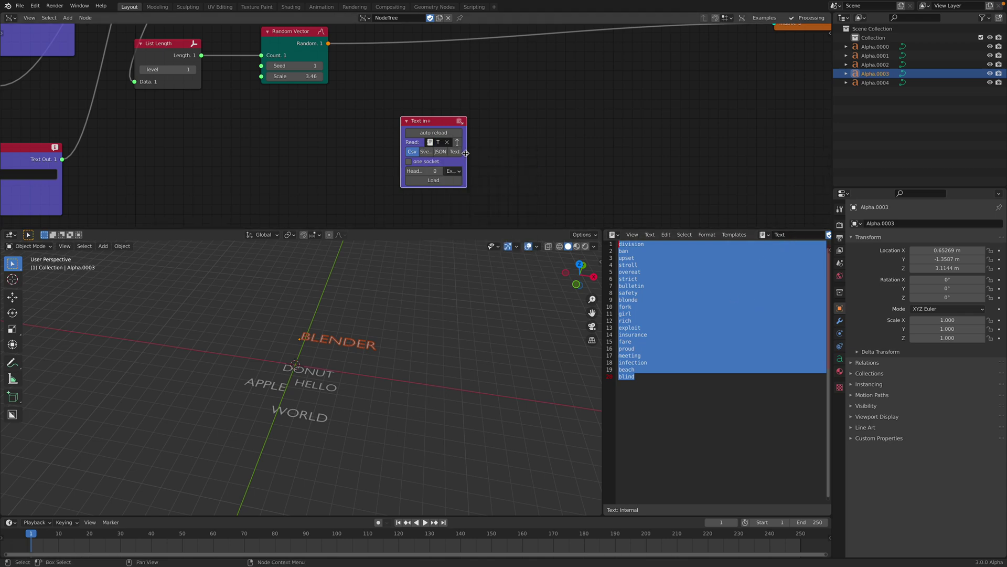
drag(466, 153, 517, 153)
click(501, 152)
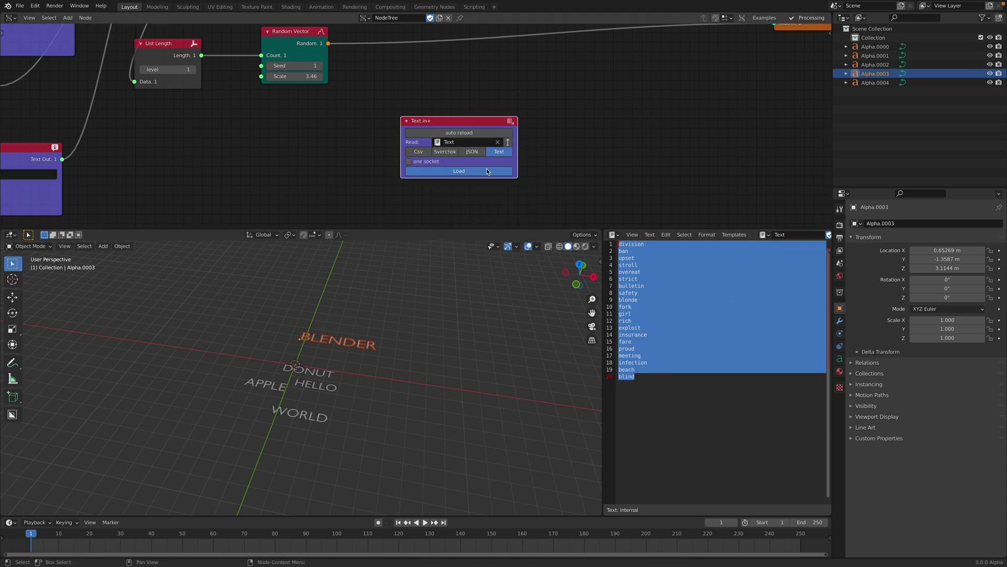
click(487, 171)
Rearrange the nodes with Random Vector beside TV Alpha and a collapsed List Length midway, and save the file
scroll(472, 108, down, 4)
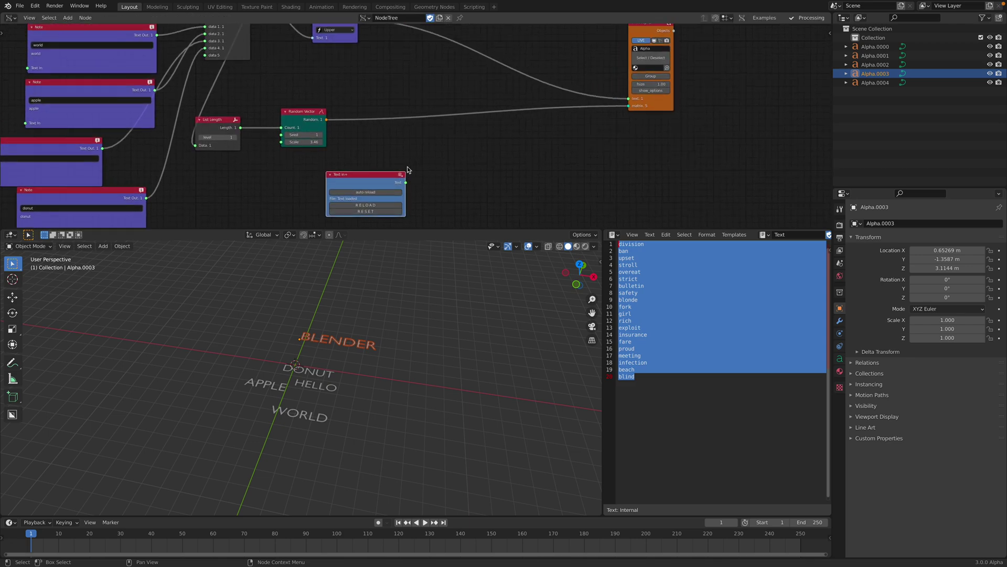
drag(310, 115, 314, 85)
drag(356, 174, 337, 144)
middle_drag(352, 110, 344, 152)
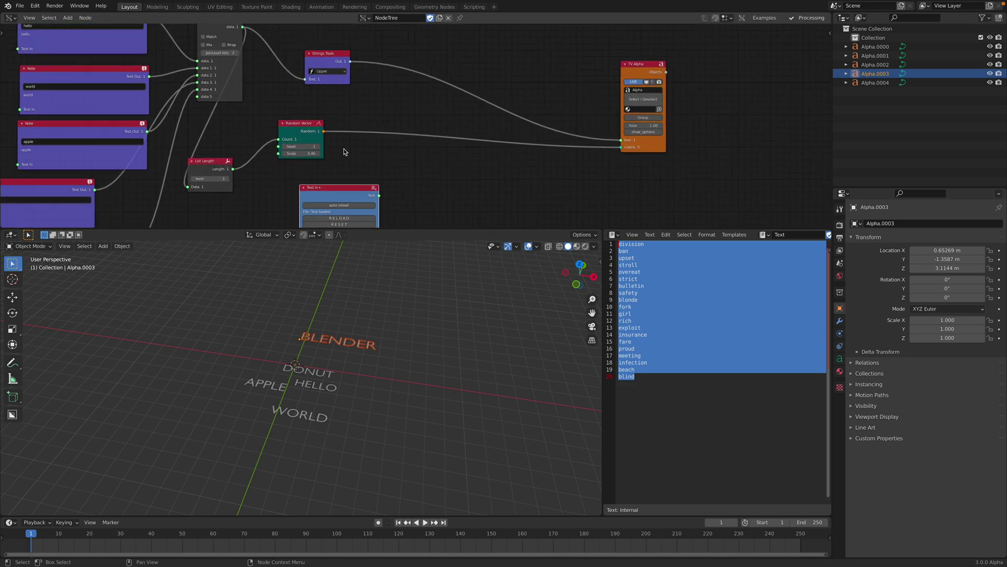
drag(651, 155, 668, 140)
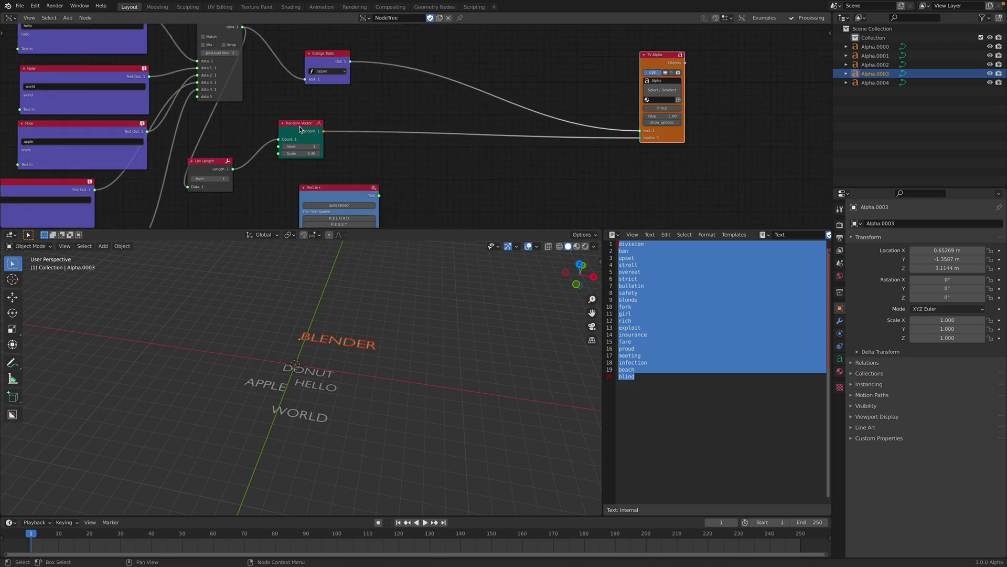
drag(300, 127, 601, 151)
middle_drag(284, 176, 294, 164)
drag(242, 150, 382, 115)
click(309, 112)
key(ctrl+s)
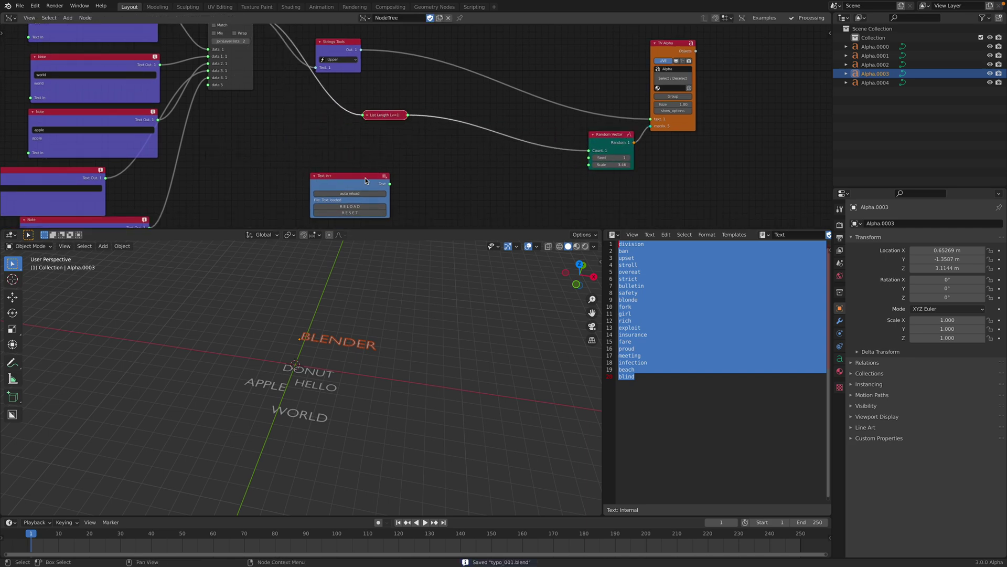
Duplicate the Upper Strings Tools node and place the copy next to the repositioned Text In+ node
drag(350, 177, 305, 151)
middle_drag(344, 111, 342, 127)
click(347, 69)
key(shift+d)
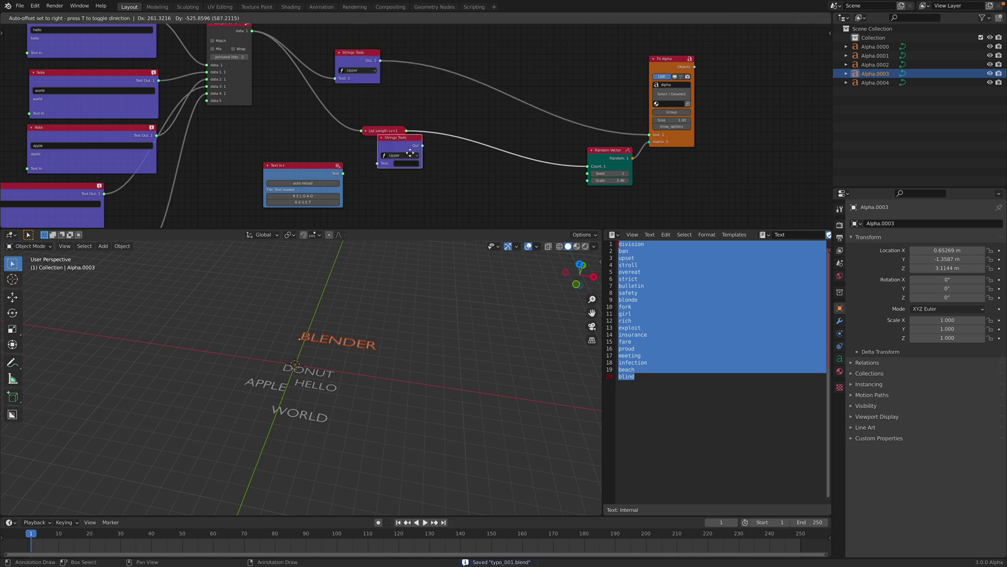
click(417, 188)
Feed the Text In+ output into the duplicated Strings Tools node and set its function to Splitlines
middle_drag(413, 156, 392, 135)
scroll(414, 135, up, 2)
drag(333, 129, 382, 164)
click(405, 156)
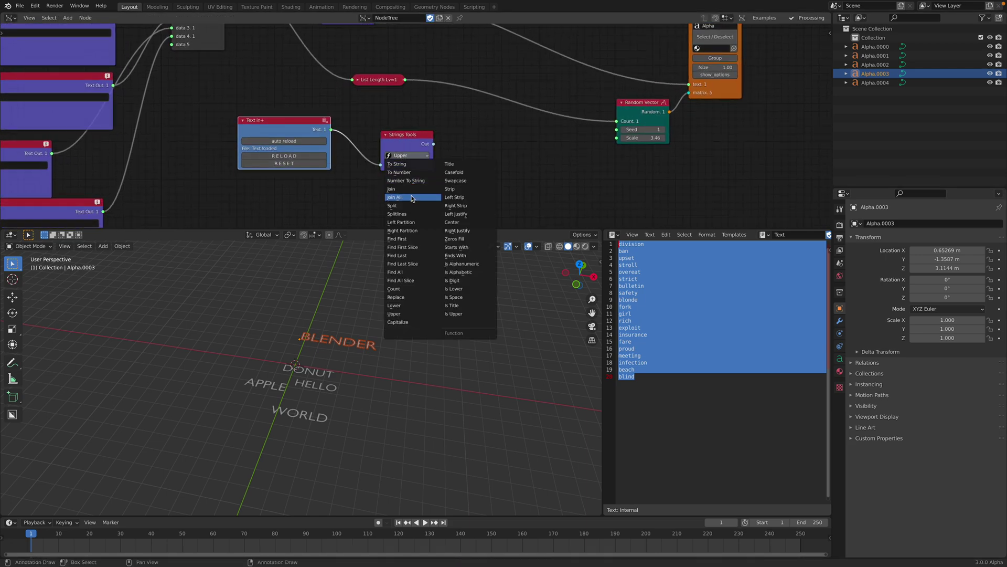
click(393, 216)
middle_drag(456, 148, 441, 165)
drag(394, 152, 417, 135)
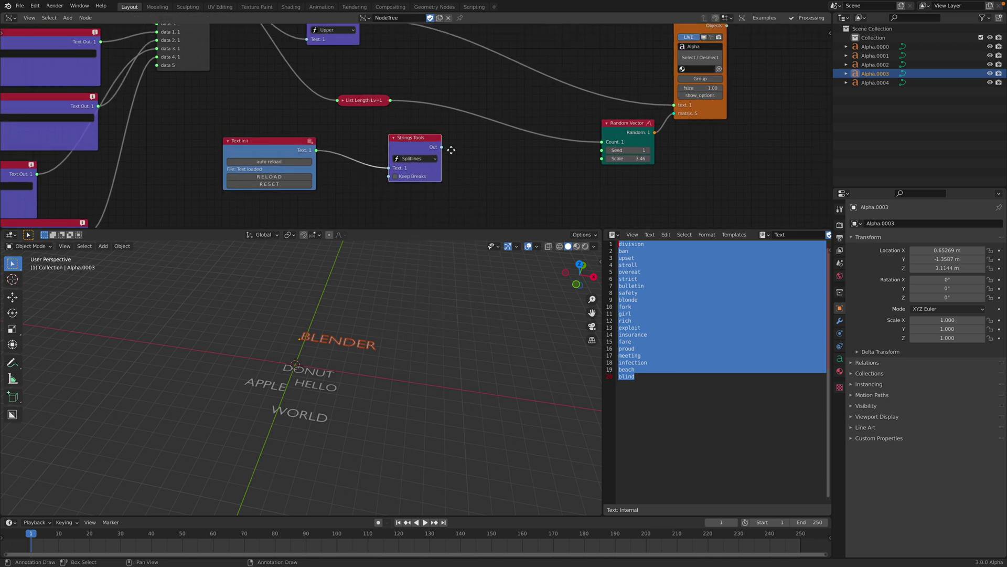
Connect the Splitlines node's output to the text input of TV Alpha and adjust the spacing of both nodes
middle_drag(450, 148, 439, 156)
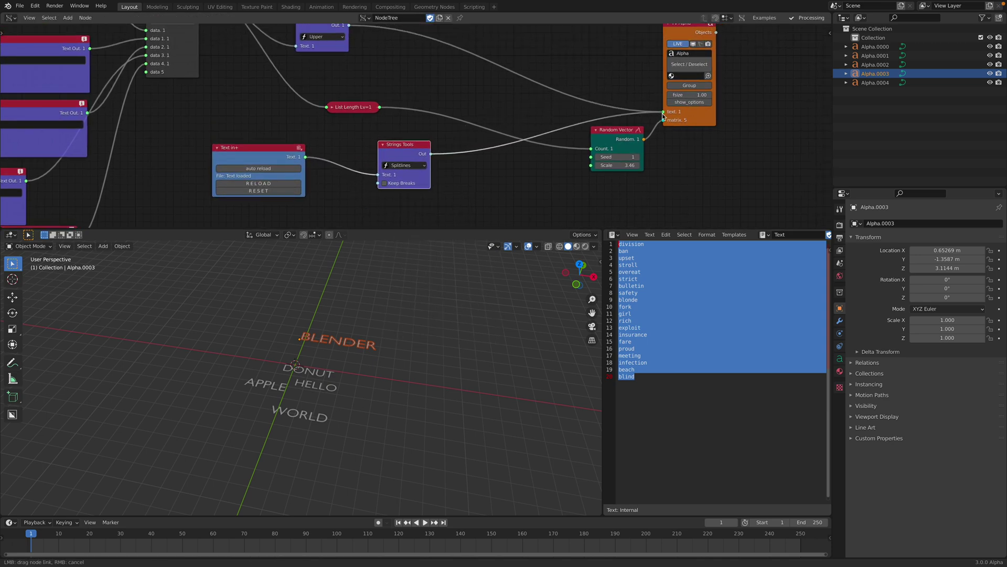
drag(663, 116, 663, 112)
middle_drag(407, 360, 284, 387)
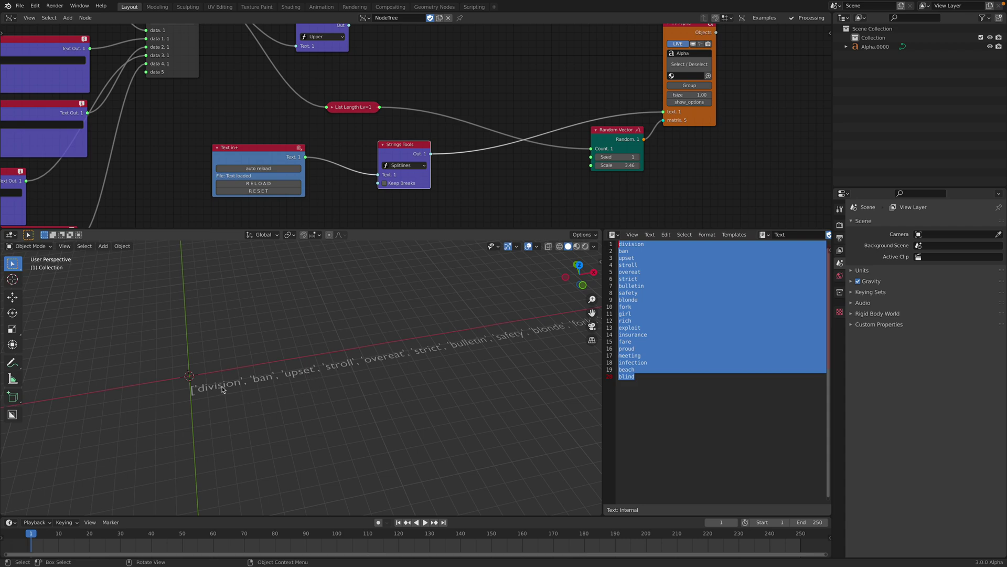
scroll(265, 372, up, 3)
drag(412, 154, 407, 153)
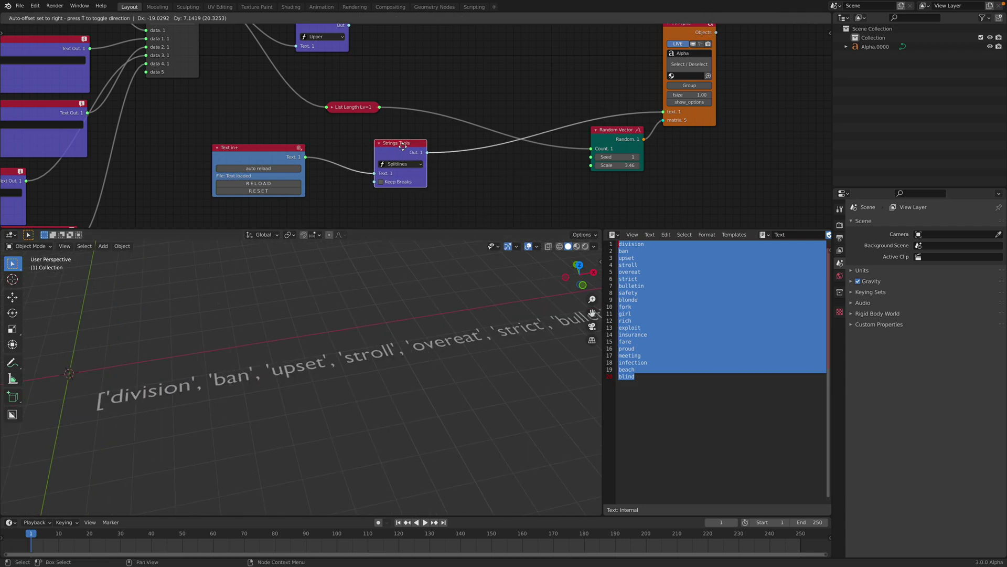
middle_drag(446, 184, 407, 192)
drag(664, 119, 704, 109)
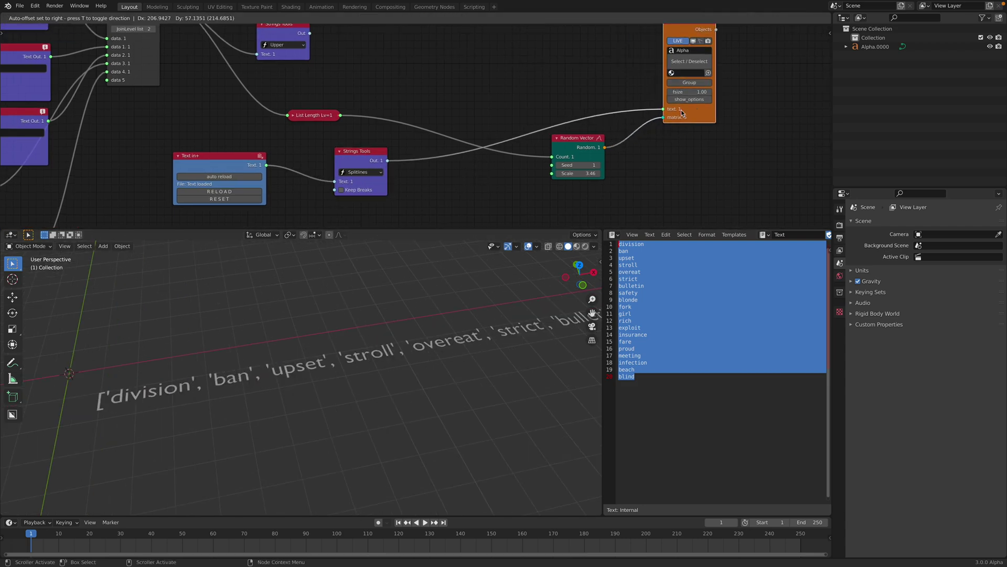
key(alt+space)
text(list lev)
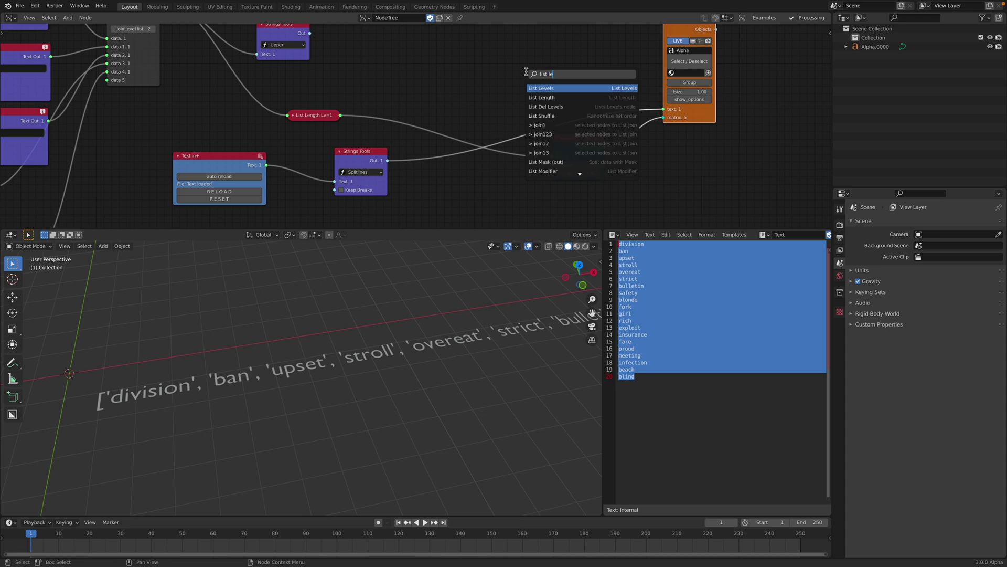
key(Return)
click(526, 70)
key(x)
Insert a List Levels node into the link between the Splitlines node and TV Alpha
key(shift+a)
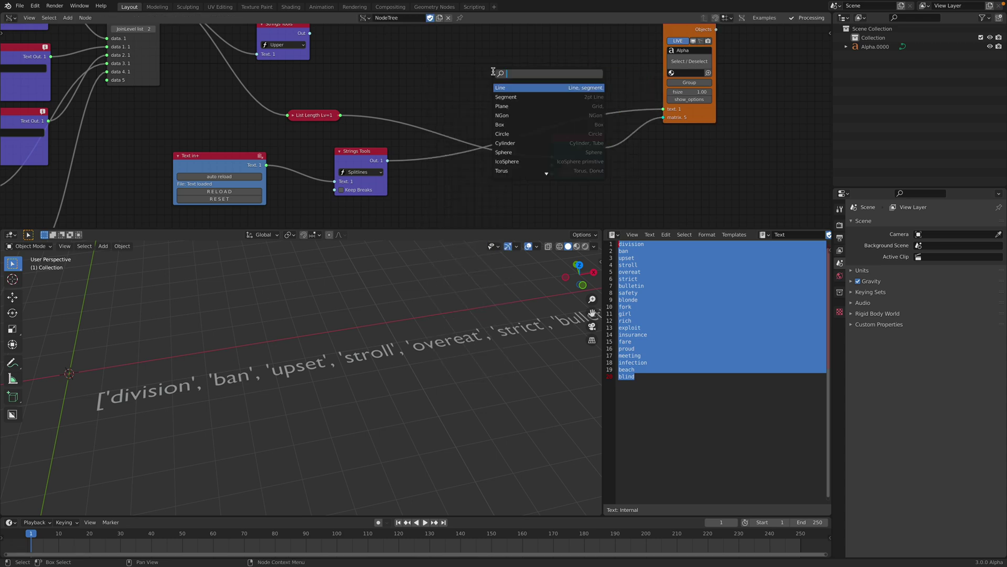
text(leve)
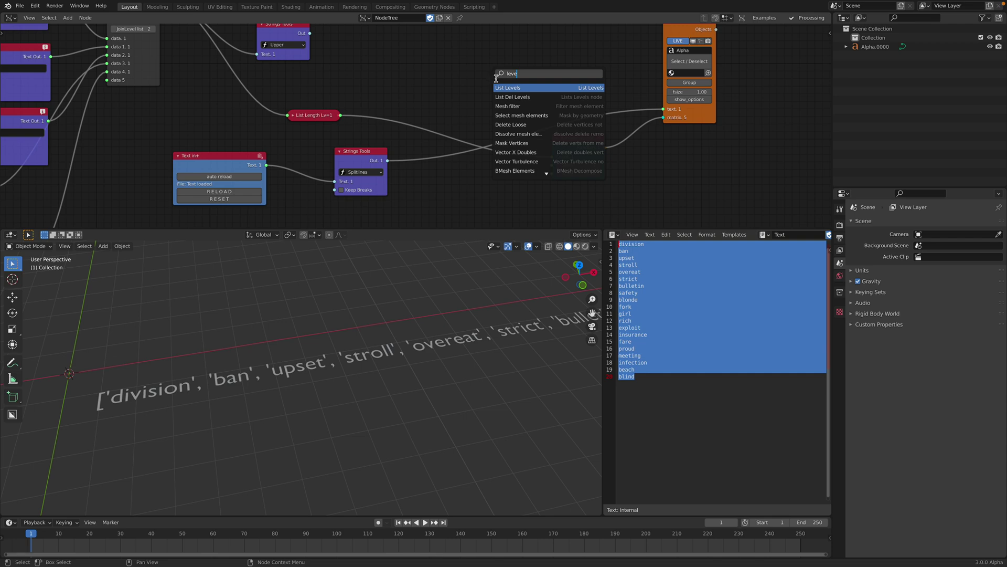
key(Return)
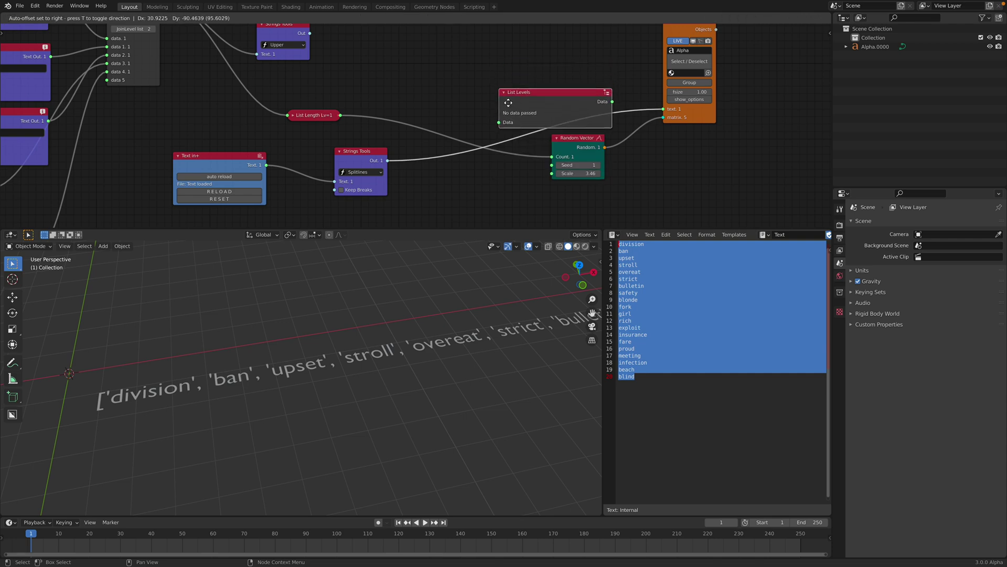
click(514, 52)
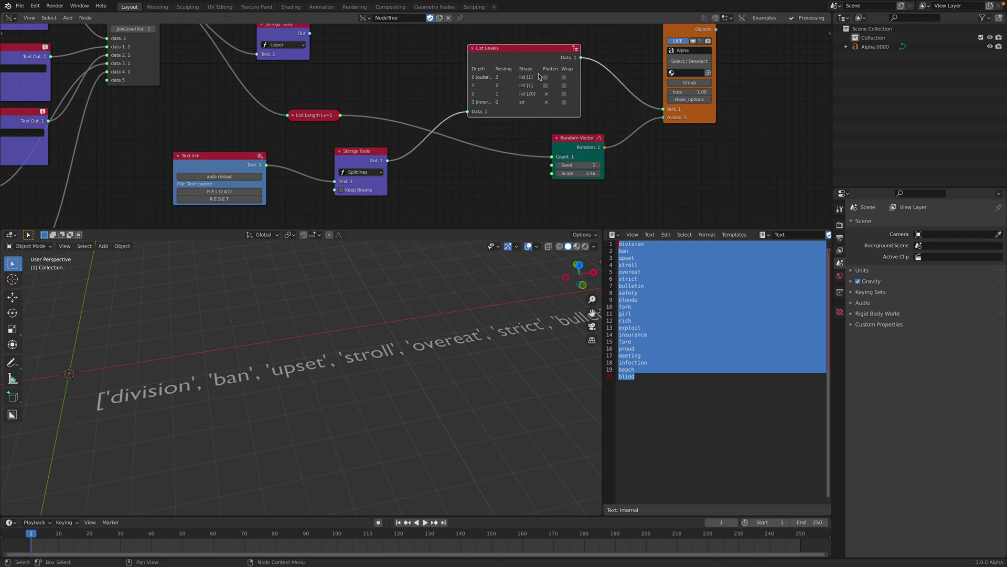
Flatten the outermost level, depth 0, in the List Levels node and check the text objects
middle_drag(537, 78, 509, 108)
scroll(510, 109, up, 2)
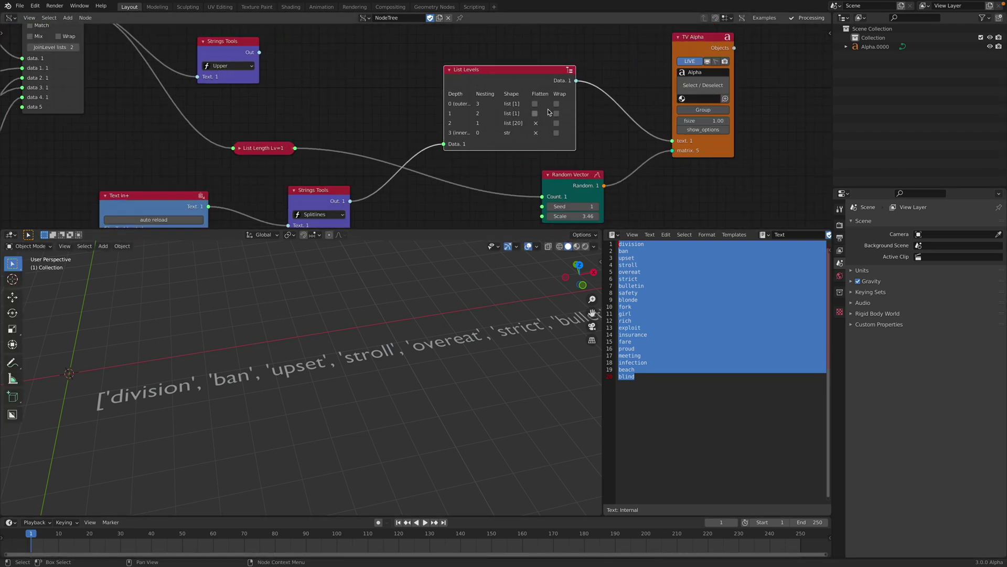
click(535, 104)
middle_drag(399, 325, 373, 296)
Collapse the List Levels node and place the Splitlines node just before it
scroll(387, 183, down, 1)
drag(339, 187, 390, 67)
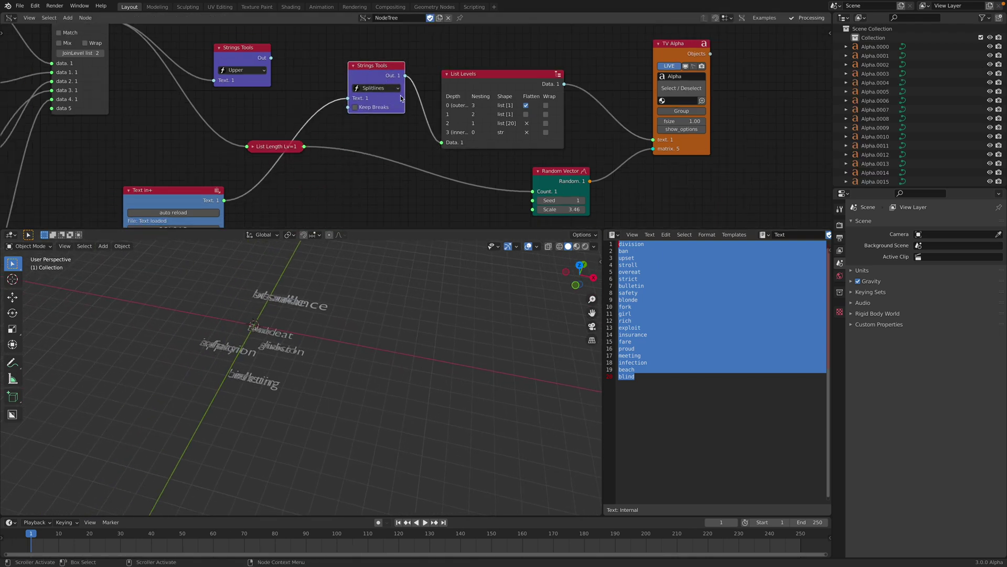
scroll(461, 102, down, 2)
click(443, 81)
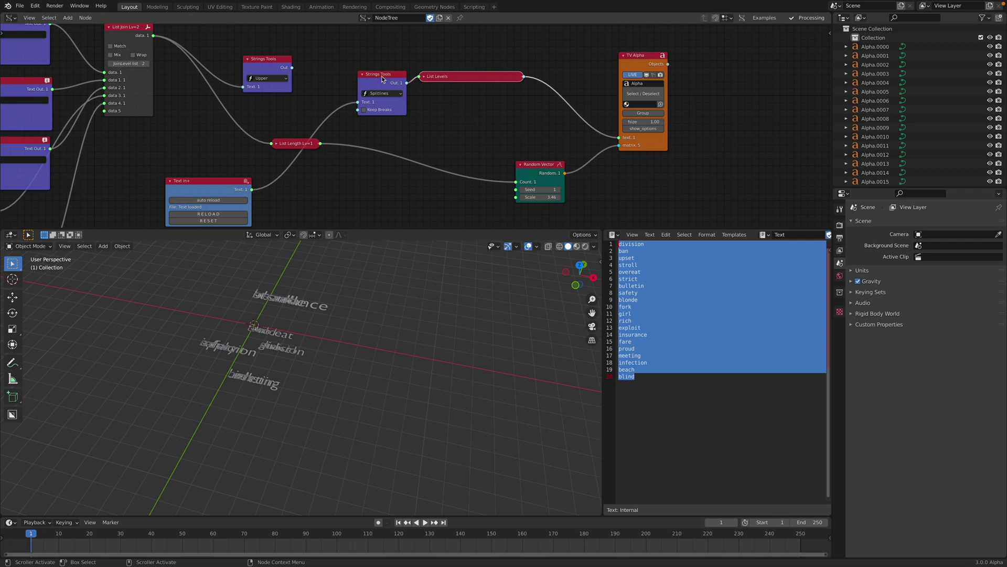
drag(382, 79, 366, 76)
Feed the List Levels output into the List Length node, move that node near Random Vector, and set Random Vector's Scale to 3.70
drag(520, 77, 272, 146)
drag(296, 144, 433, 174)
shift+middle_drag(371, 337, 460, 345)
scroll(460, 346, up, 2)
mouse_move(537, 196)
mouse_down()
mouse_move(564, 196)
mouse_move(530, 196)
mouse_move(543, 196)
mouse_up()
middle_drag(400, 362, 381, 378)
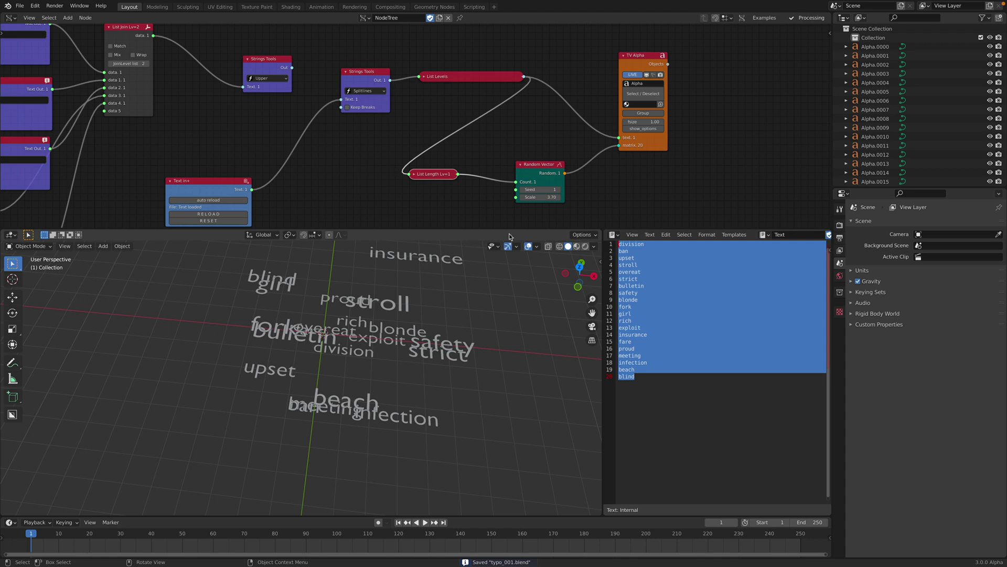
scroll(513, 207, up, 2)
middle_drag(465, 354, 415, 331)
Show the extra options of TV Alpha, set the text extrude to 0.08, and save the file
scroll(603, 131, up, 3)
click(639, 110)
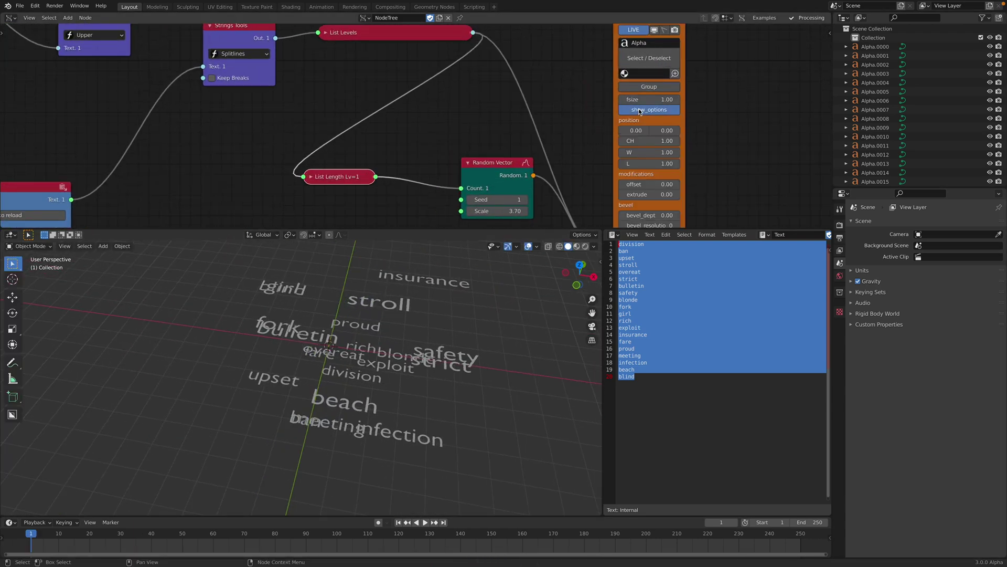
scroll(684, 152, up, 1)
middle_drag(687, 156, 671, 92)
shift+drag(673, 142, 688, 143)
middle_drag(427, 336, 474, 334)
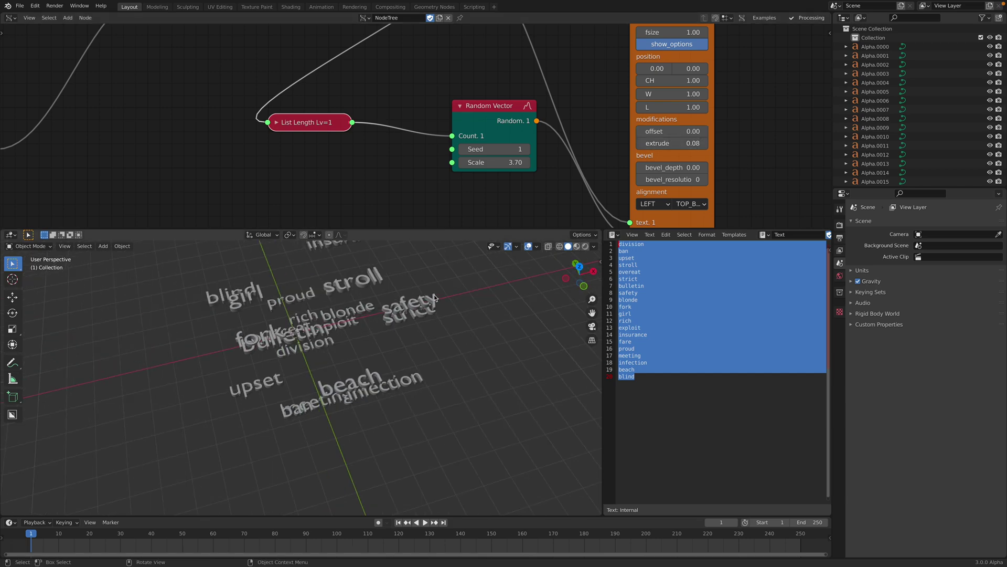
shift+middle_drag(434, 296, 456, 323)
key(ctrl+s)
Set the Scale of the Random Vector node to 0
scroll(442, 354, down, 2)
middle_drag(495, 163, 493, 150)
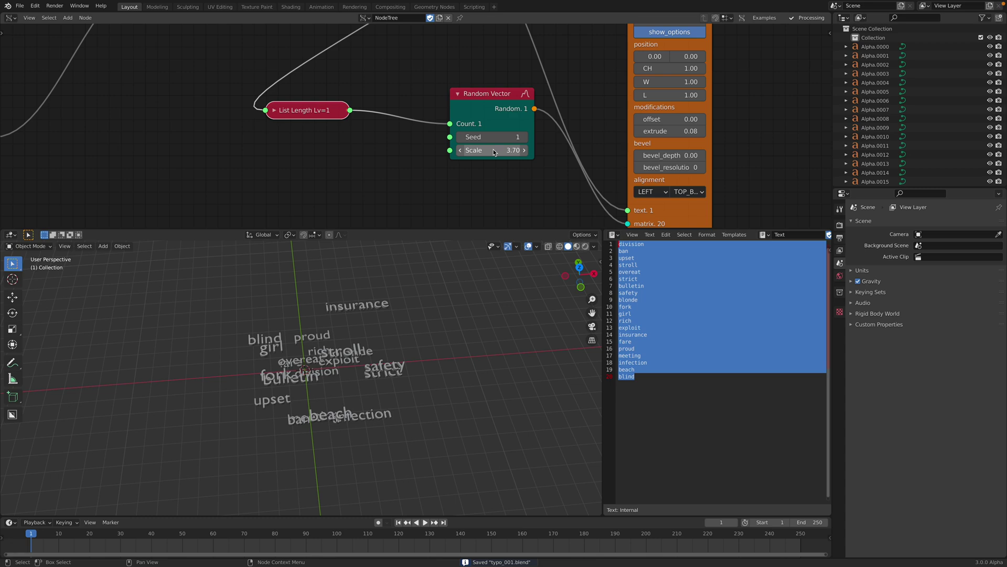
drag(494, 150, 493, 150)
text(0)
key(Return)
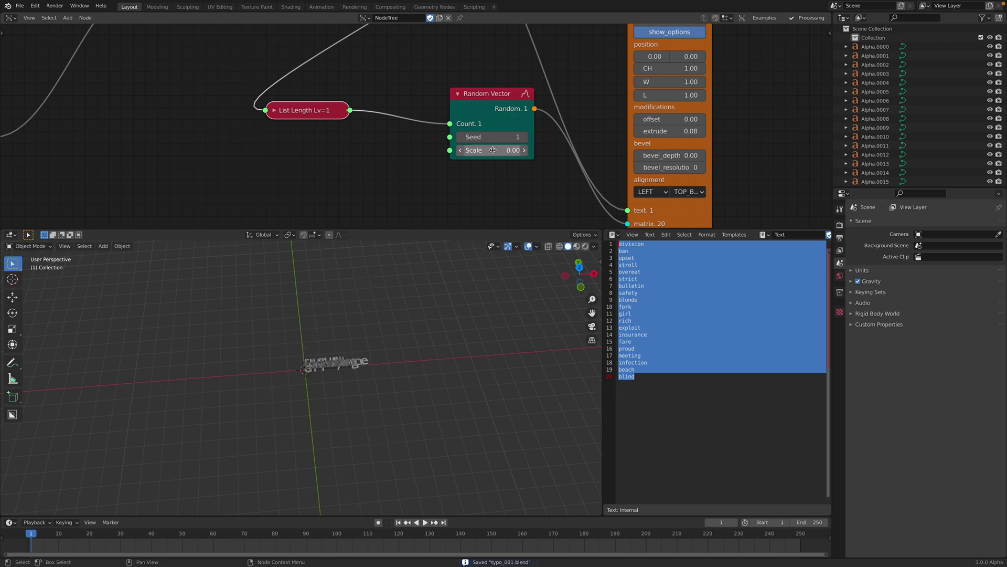
middle_drag(440, 329, 407, 322)
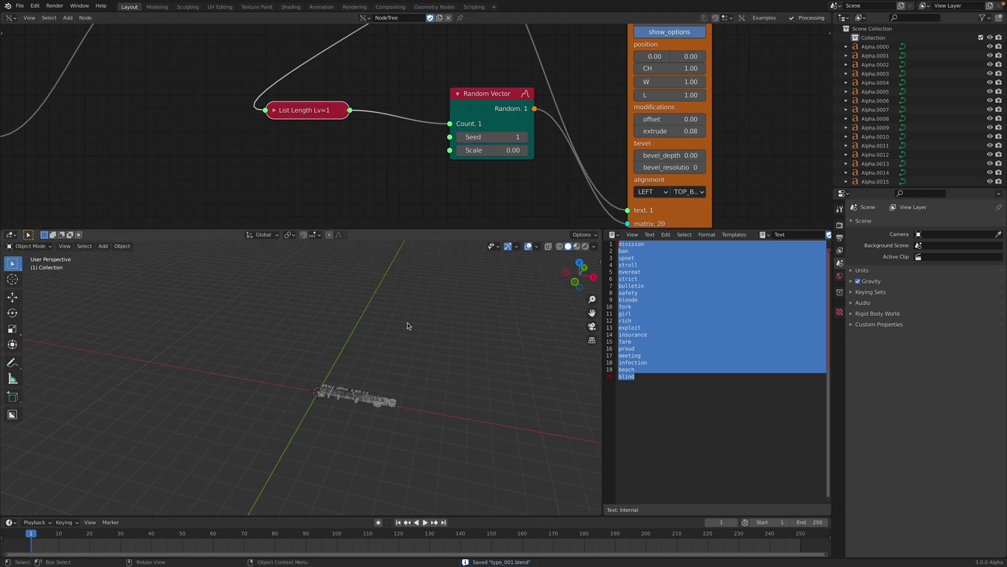
Shift the Random Vector node clear of TV Alpha and make the node editor area taller
scroll(453, 189, down, 2)
middle_drag(453, 189, 407, 178)
drag(416, 97, 389, 73)
middle_drag(470, 86, 446, 140)
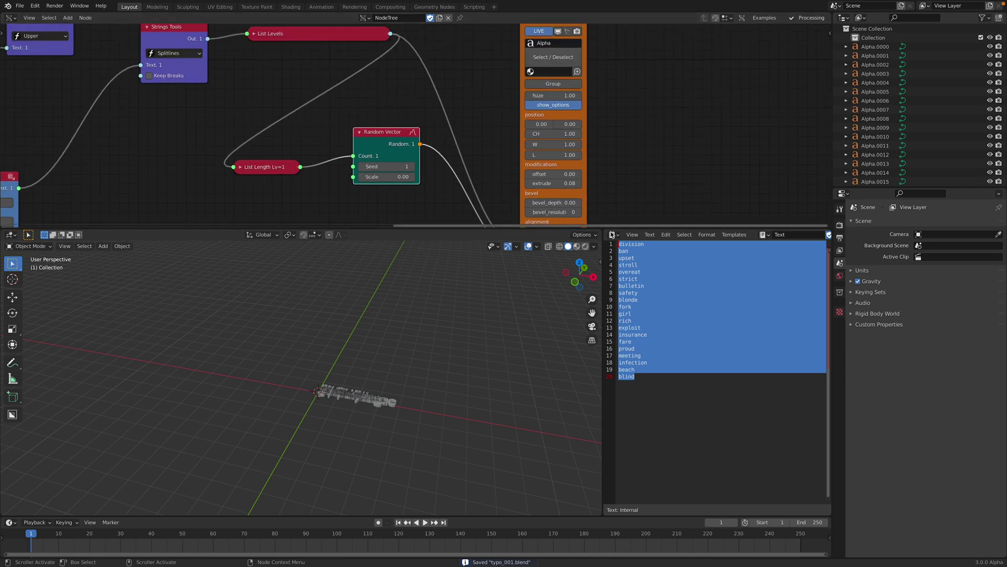
drag(600, 231, 600, 303)
Turn on Group in TV Alpha and collapse the Alpha collection in the Outliner
mouse_move(491, 157)
middle_down()
mouse_move(489, 123)
mouse_move(492, 140)
middle_up()
scroll(489, 123, up, 2)
click(561, 99)
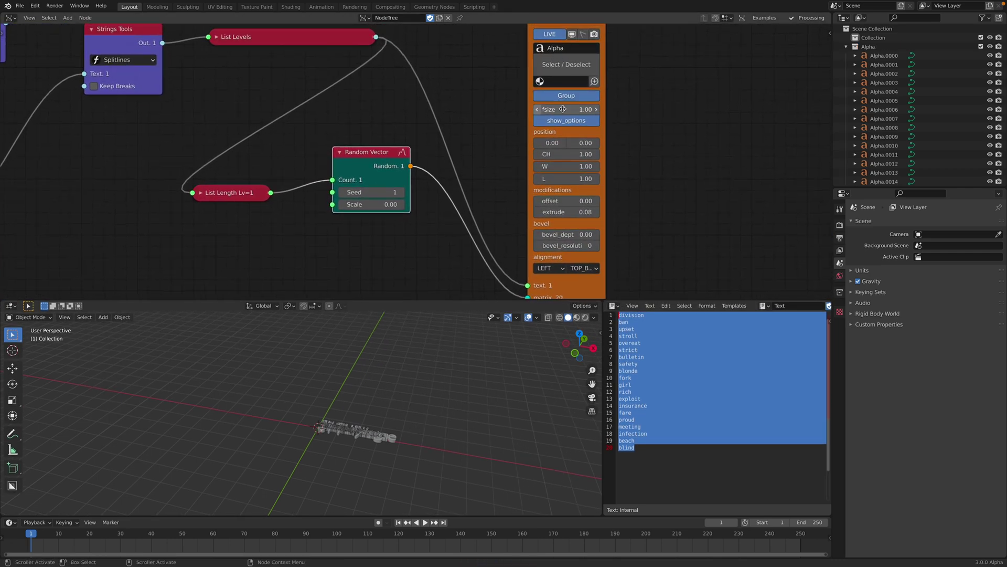
click(846, 47)
Add a torus mesh at the world origin and scale it up to about 4.67
key(shift+a)
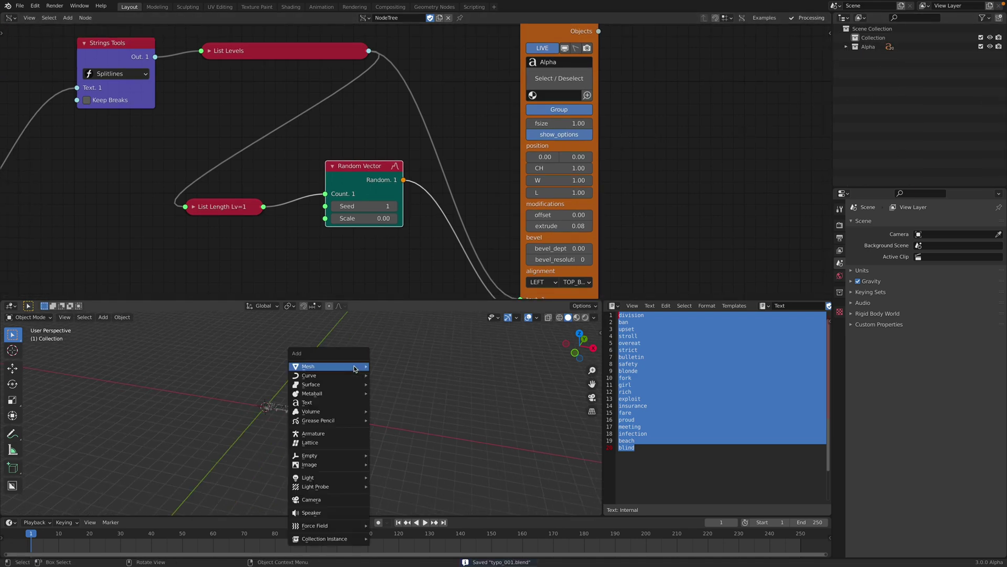
mouse_move(364, 368)
click(390, 234)
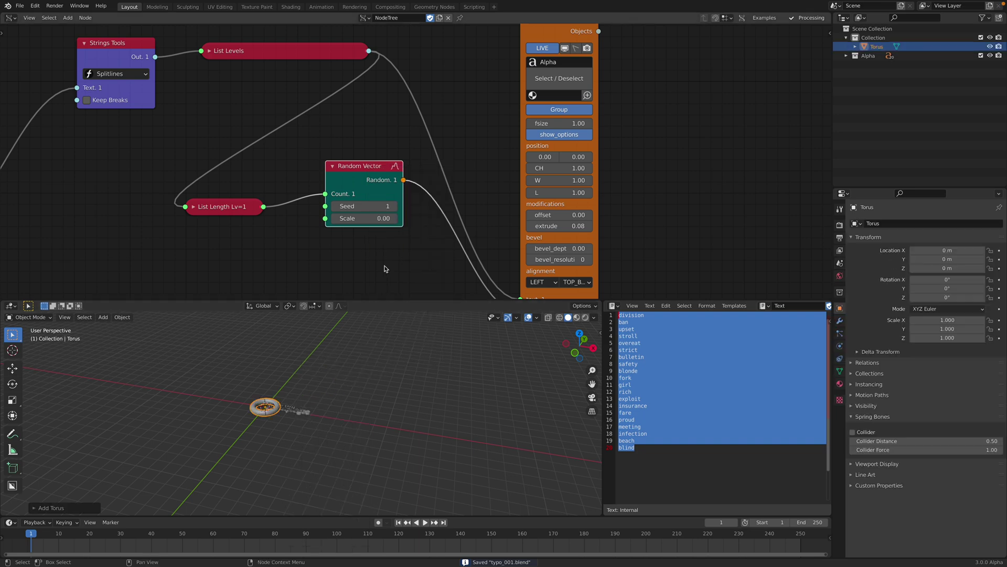
key(s)
click(382, 265)
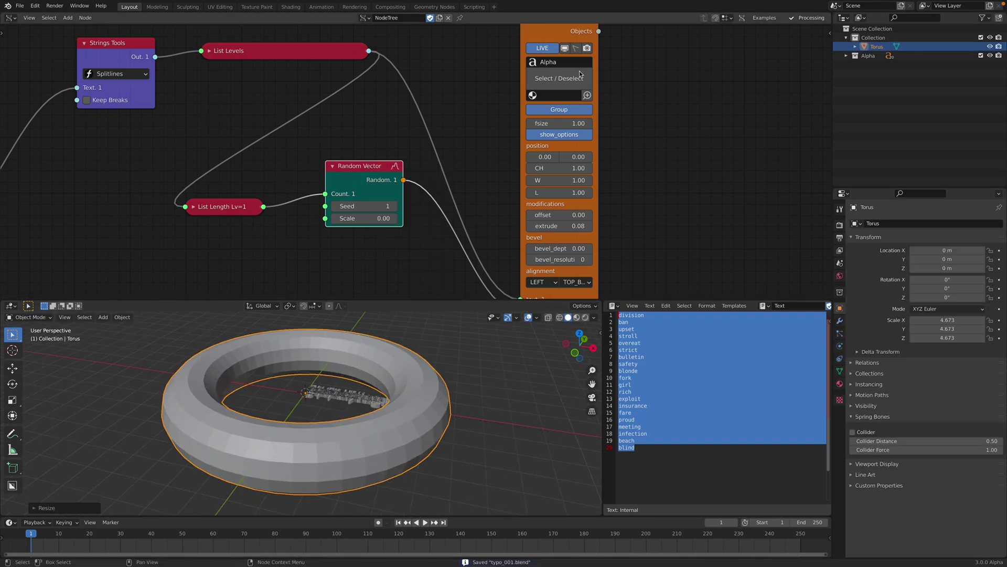
Split off a second node editor area, switch it to the Geometry Node Editor and create a node tree for the torus
scroll(240, 142, down, 2)
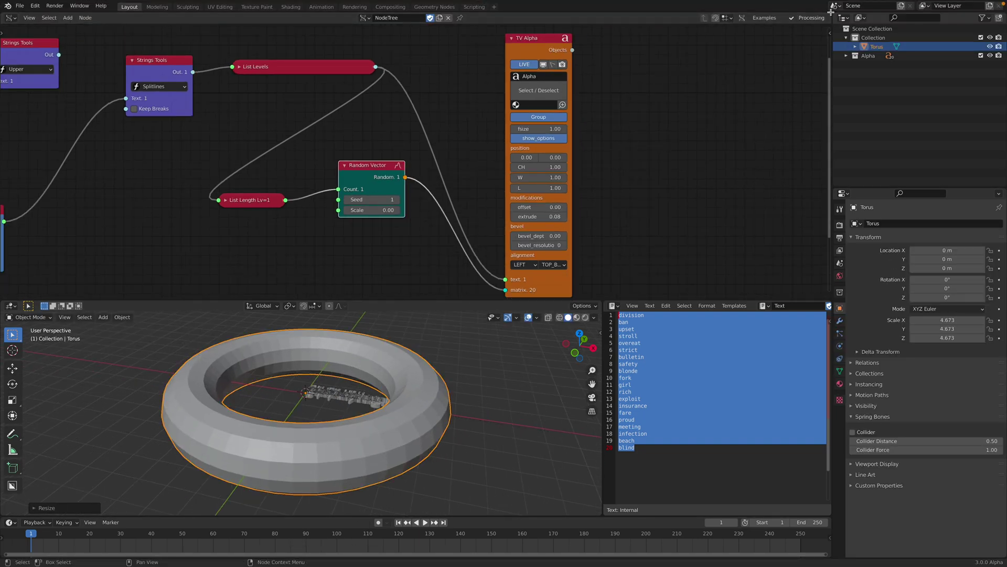
drag(832, 10, 337, 89)
click(349, 17)
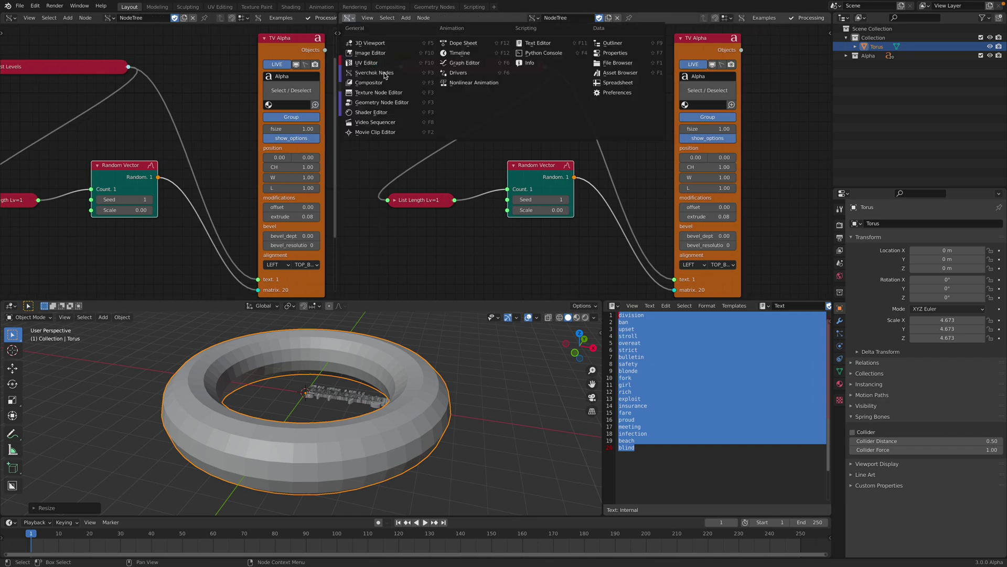
click(390, 103)
click(560, 18)
Add a Point Instance node and insert it between Group Input and Group Output
key(shift+a)
mouse_move(528, 136)
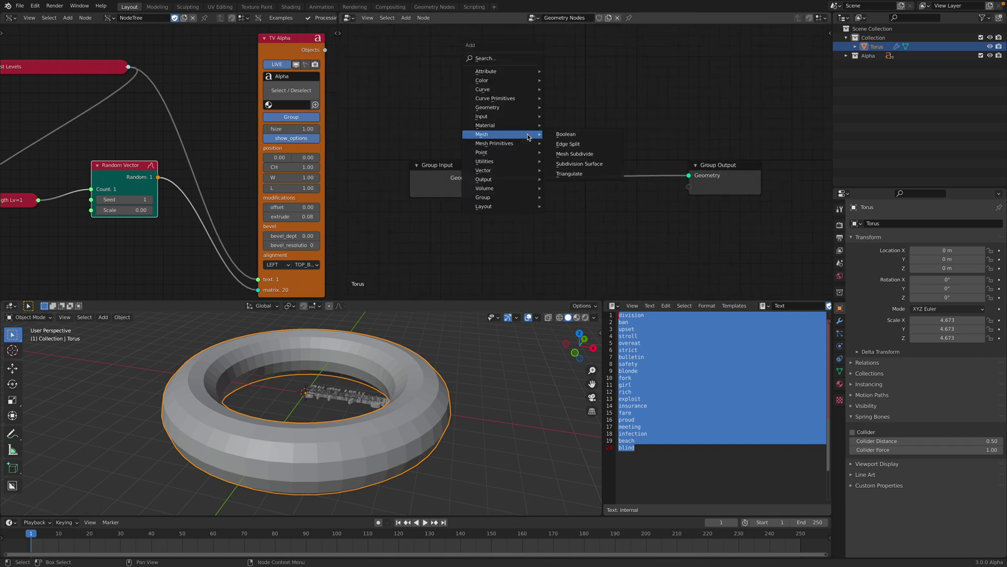
click(523, 59)
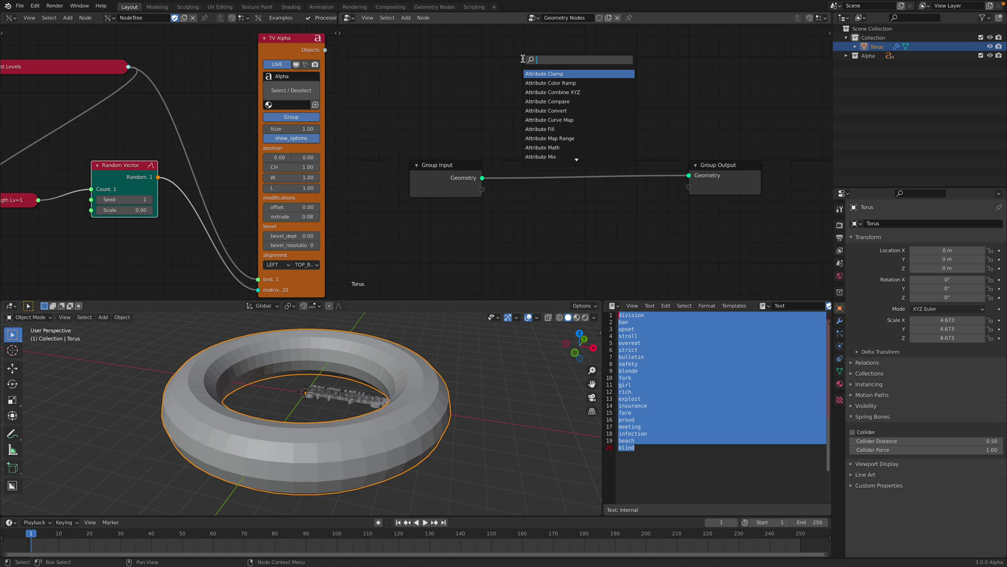
text(point instance)
key(Return)
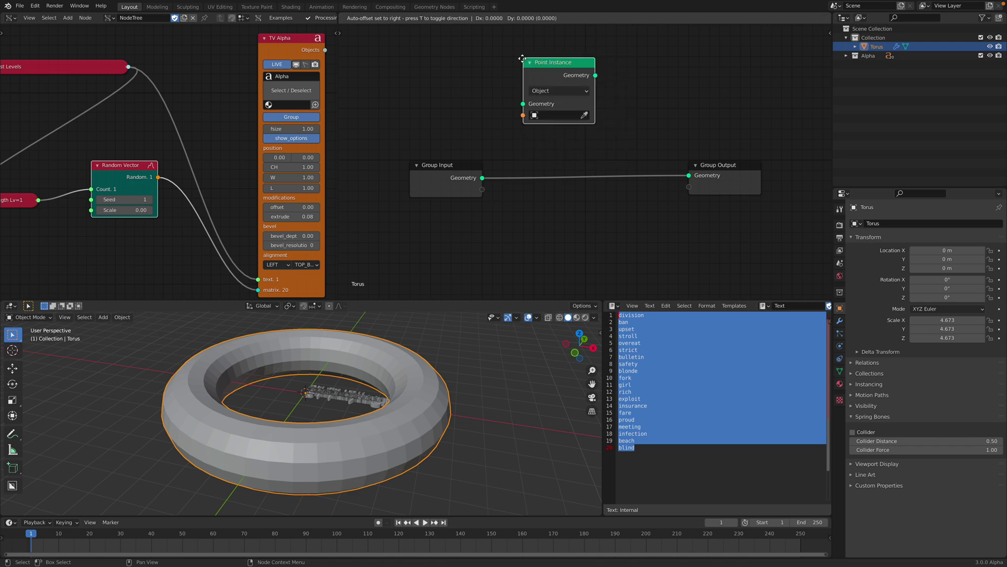
click(539, 142)
Set Point Instance to instance the Alpha collection, with Whole Collection off and Seed 76
click(572, 147)
click(577, 169)
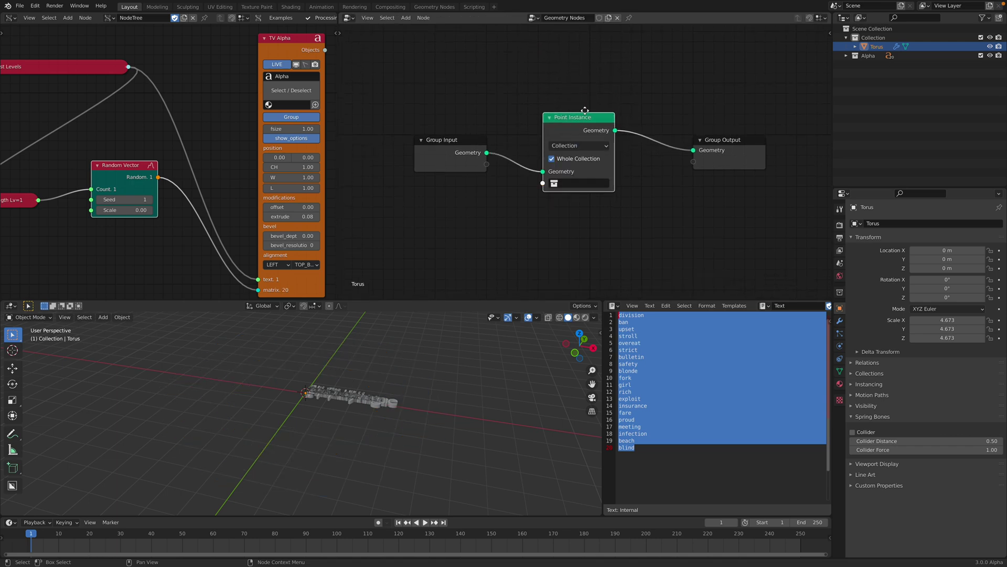
click(600, 164)
click(599, 175)
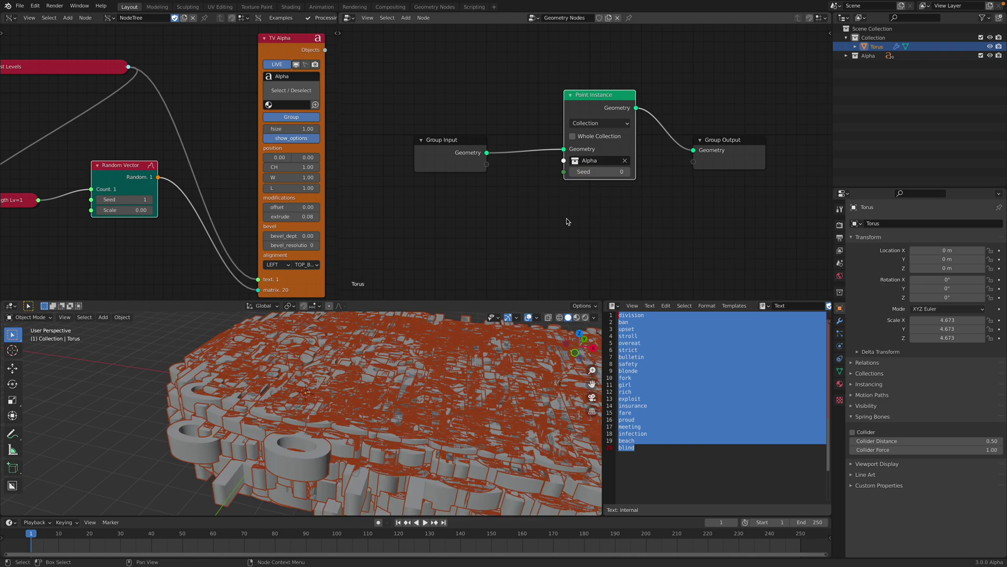
drag(600, 171, 630, 172)
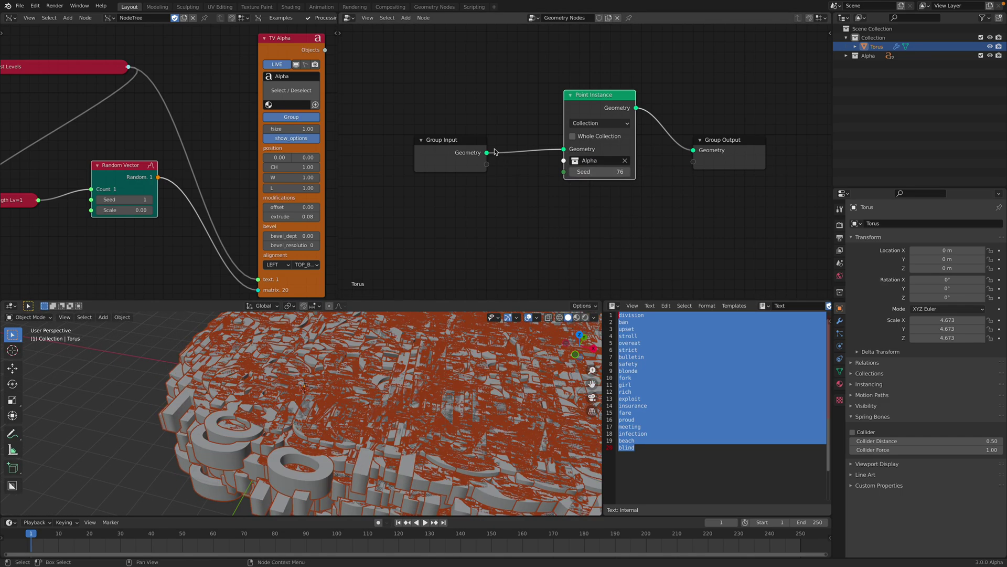
Insert a Point Scale node before Point Instance and set its X, Y and Z factors to 0.100
drag(461, 142, 413, 139)
key(shift+a)
text(s)
text(point)
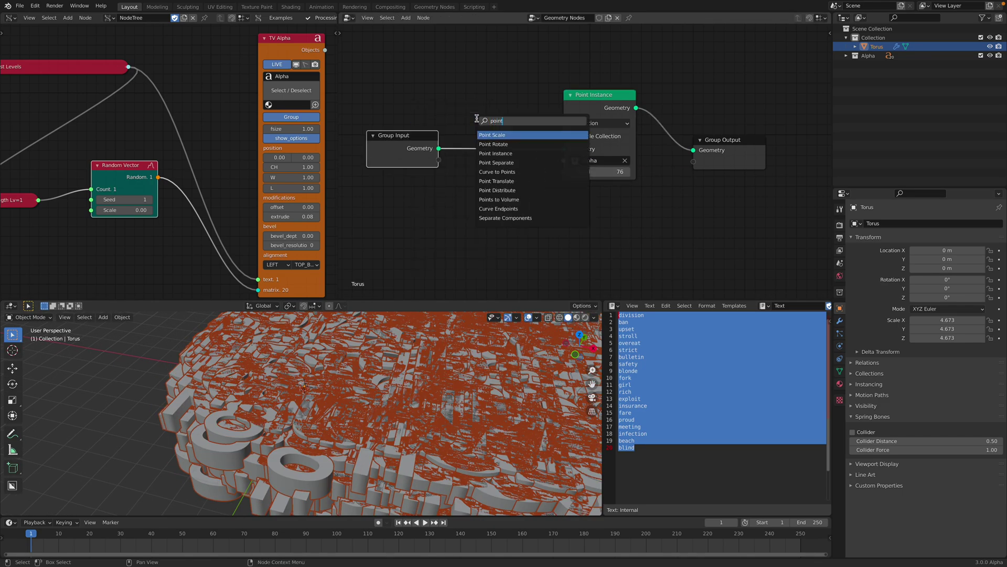
key(Return)
click(480, 120)
drag(520, 187, 472, 207)
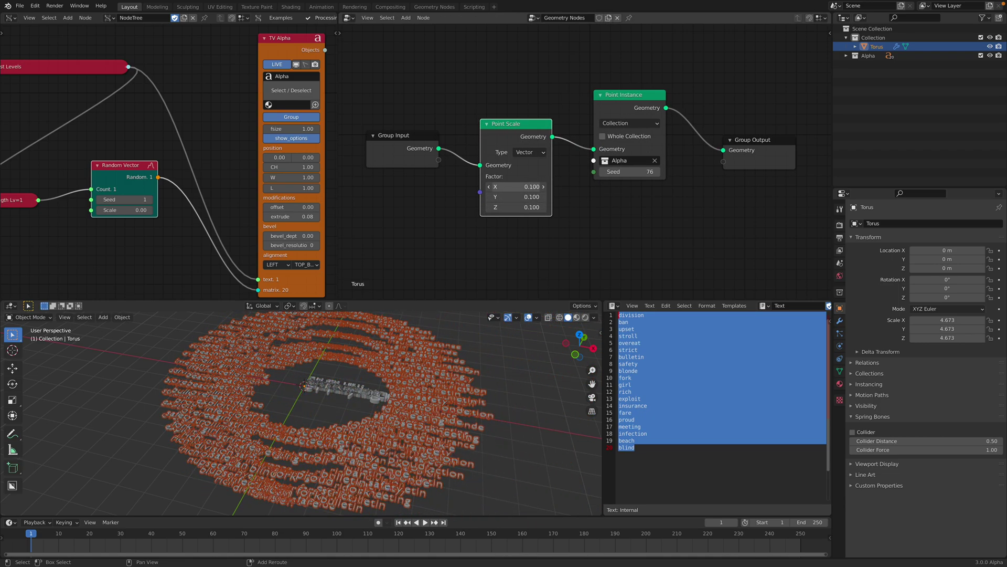
Make room after Group Input and insert a Point Distribute node before Point Scale
mouse_move(384, 437)
middle_down()
mouse_move(413, 449)
mouse_move(399, 450)
middle_up()
middle_drag(434, 187, 478, 196)
drag(420, 147, 355, 149)
key(shift+a)
key(s)
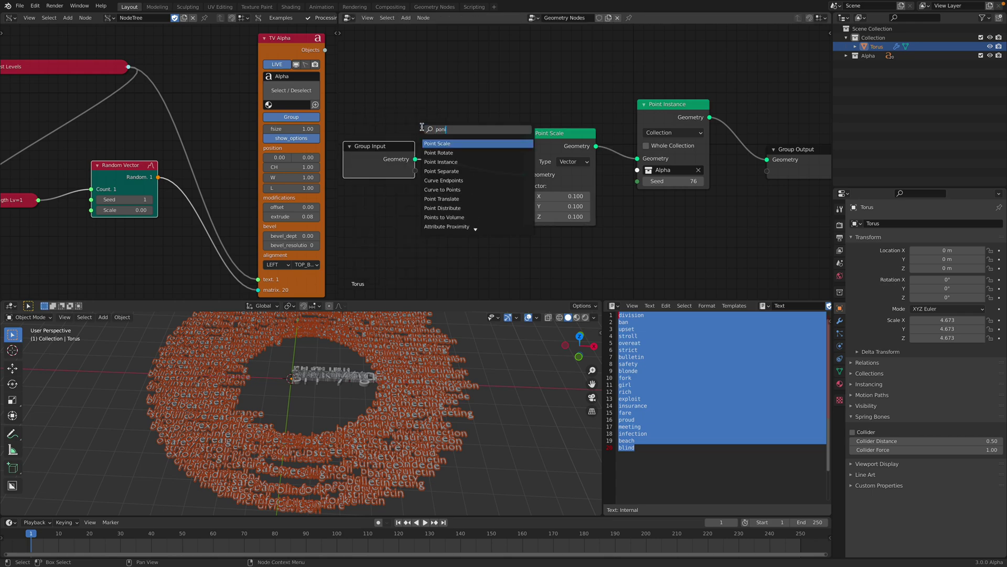
text(idst)
key(BackSpace)
key(BackSpace)
key(BackSpace)
key(BackSpace)
text(dist)
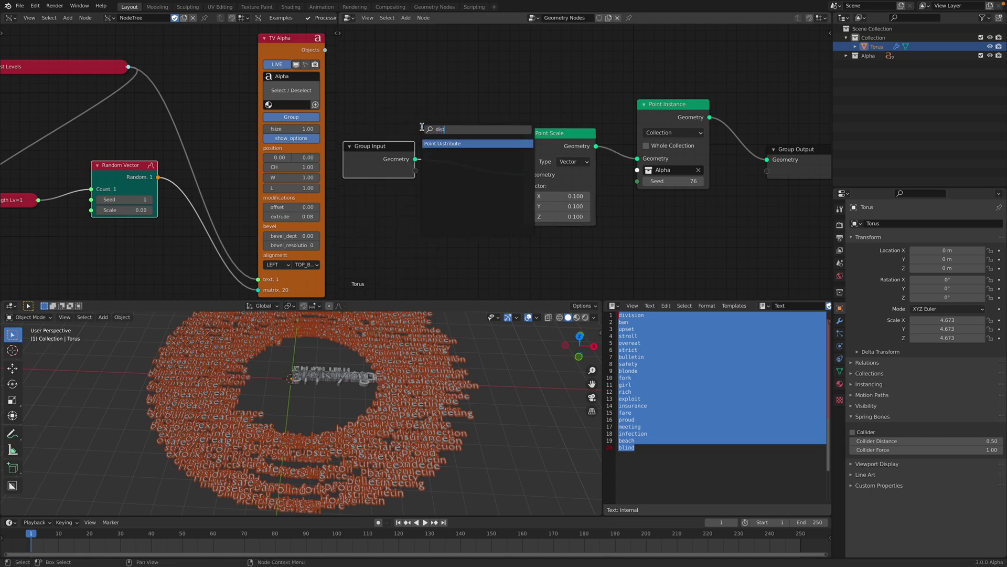
key(Return)
click(456, 127)
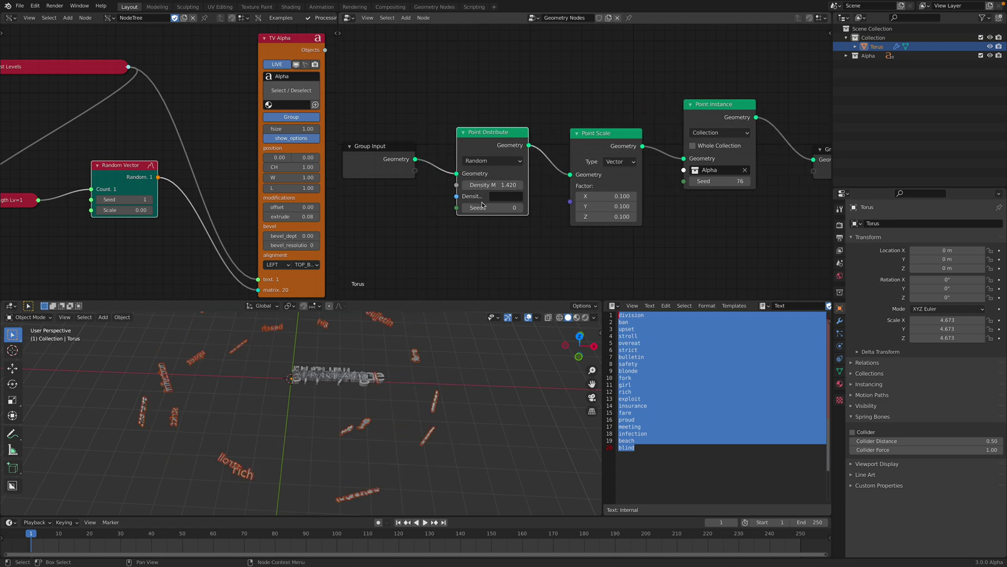
Set Point Distribute's Seed to 106 and its maximum density to 117.020, and deselect the torus
drag(482, 207, 594, 207)
drag(485, 186, 997, 186)
click(472, 396)
middle_drag(512, 392, 461, 376)
Hide the Alpha collection from the viewport and save the file
click(990, 55)
key(ctrl+s)
middle_drag(490, 270, 537, 252)
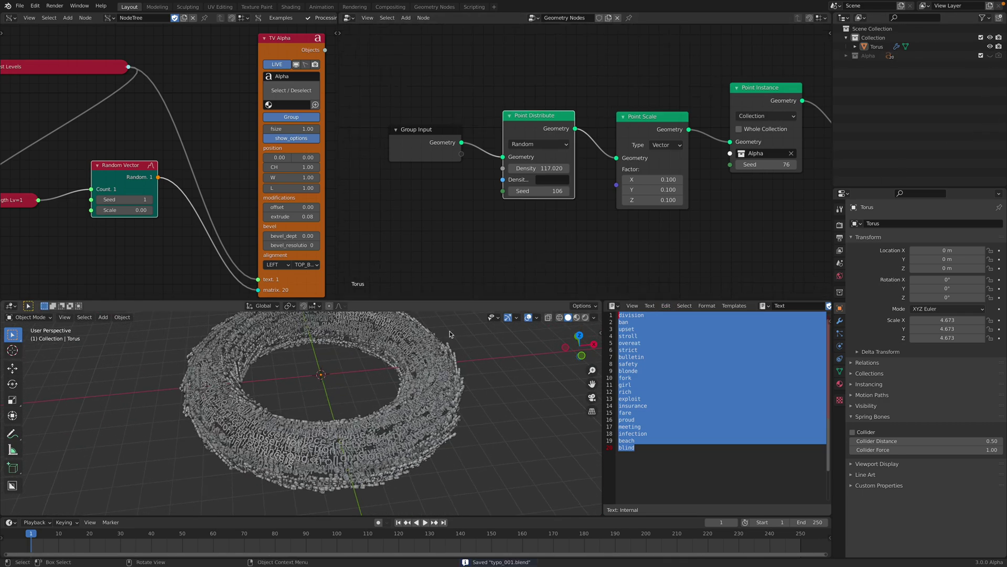
Widen the Sverchok editor area and move the Splitlines node closer to the Upper node
scroll(133, 175, down, 5)
middle_drag(134, 175, 173, 160)
drag(338, 155, 564, 158)
middle_drag(174, 162, 416, 171)
scroll(235, 159, up, 5)
drag(378, 105, 324, 136)
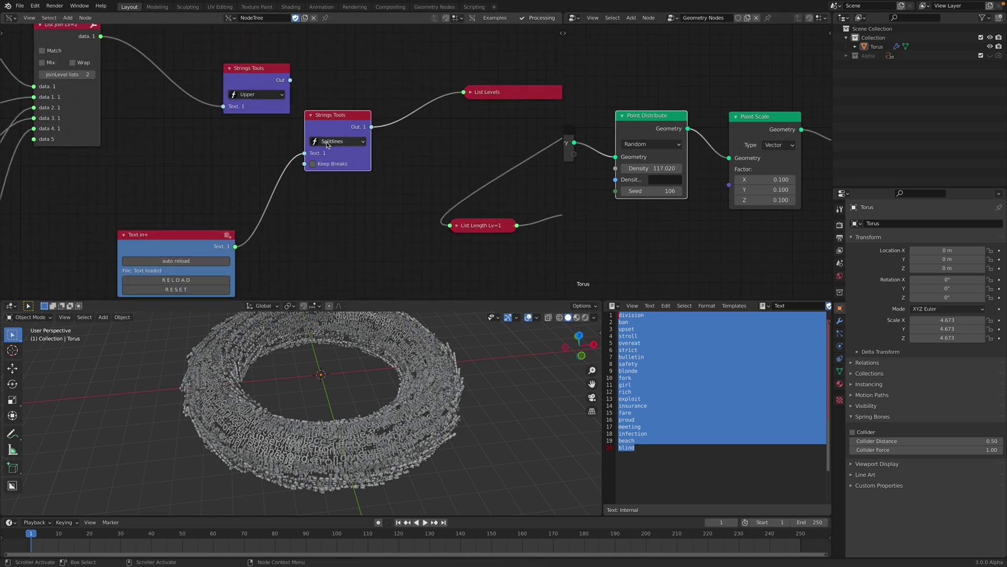
Duplicate the Splitlines node, set the copy to Center and insert it between Text in+ and Splitlines
key(shift+d)
click(337, 251)
middle_drag(337, 251, 340, 216)
click(344, 201)
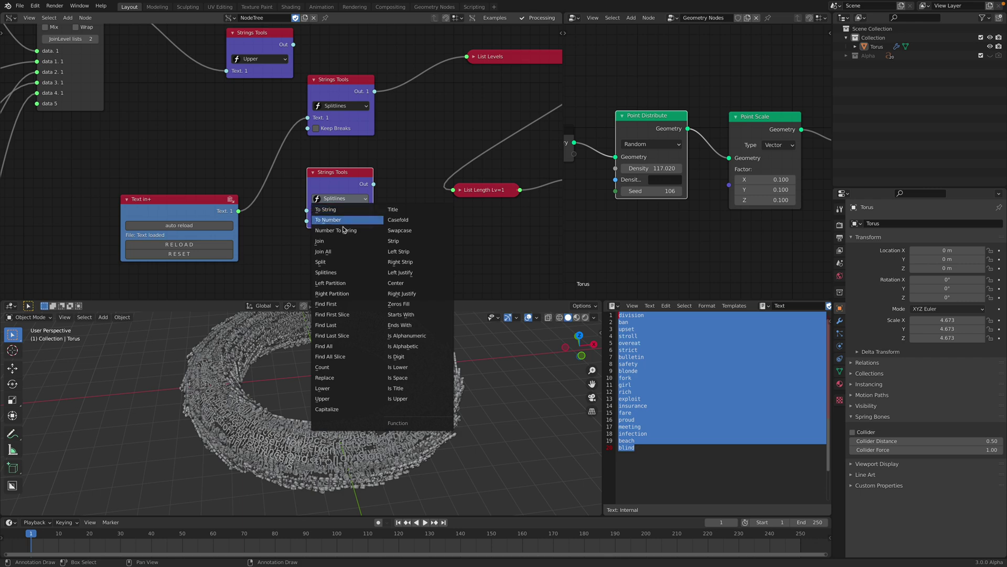
click(396, 283)
drag(338, 178, 288, 153)
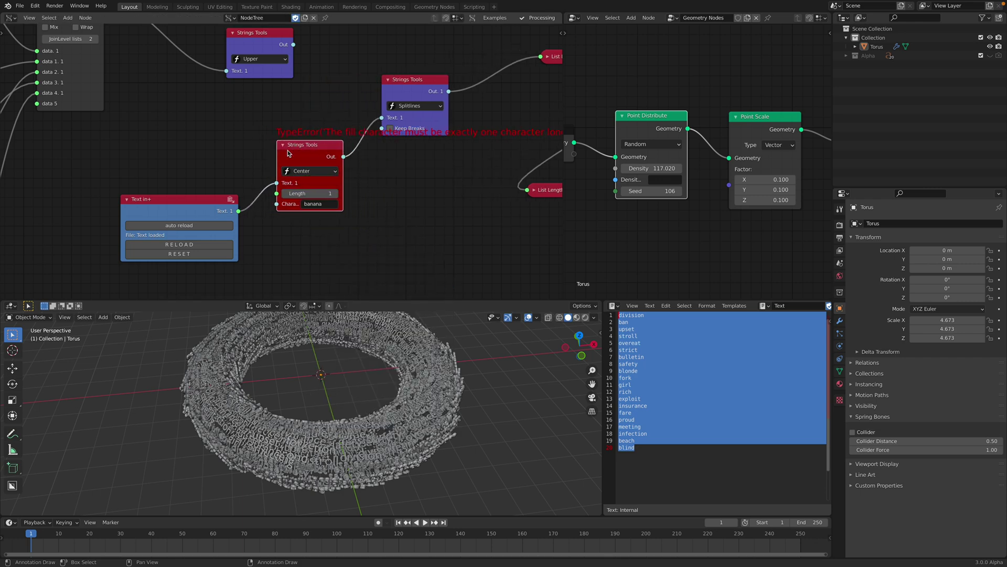
Reconnect Text in+ directly to the Splitlines node and delete the Center node
click(241, 213)
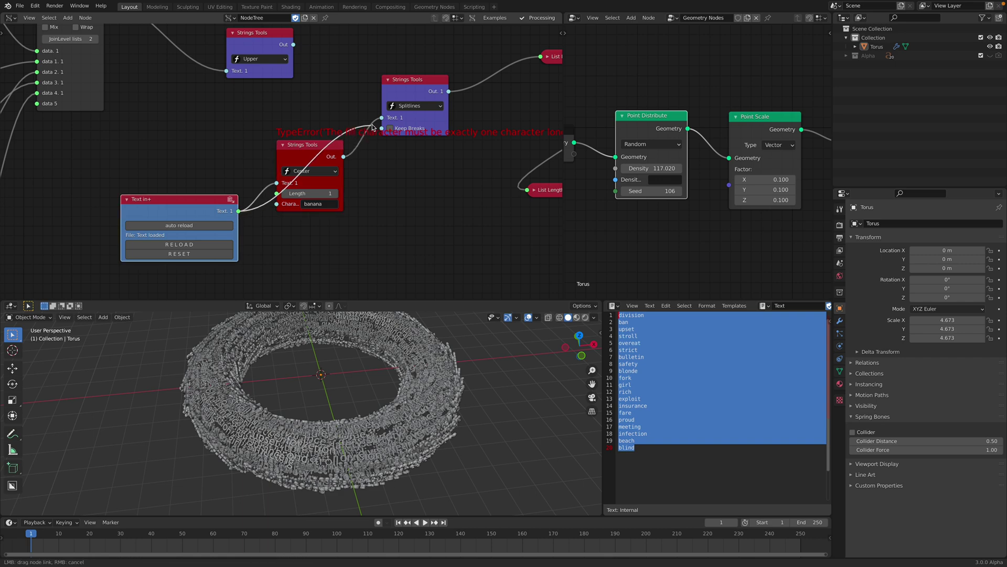
drag(382, 121, 382, 121)
click(316, 145)
key(x)
Move the Text in+ and Splitlines nodes closer together
drag(204, 200, 292, 128)
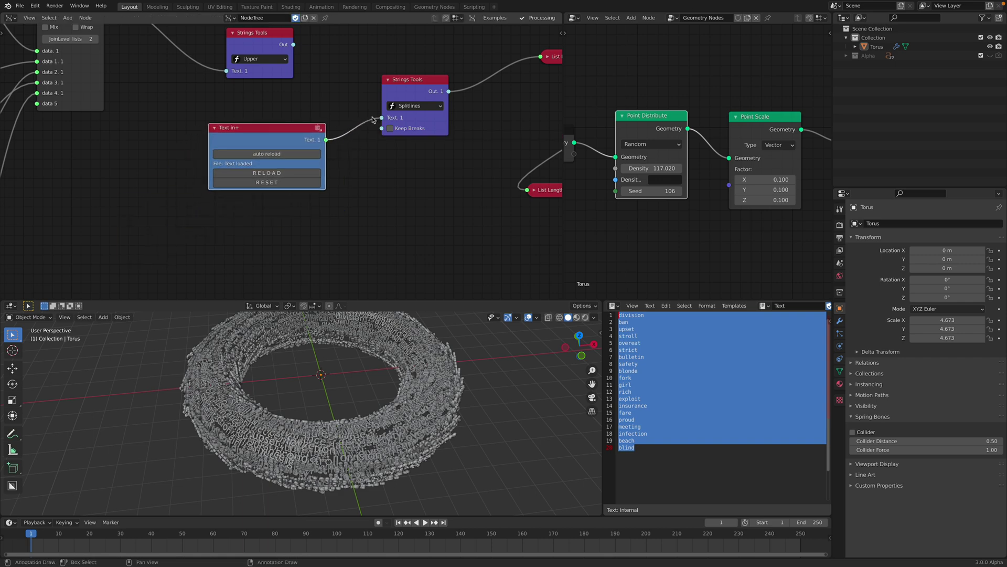
middle_drag(378, 122, 255, 155)
drag(289, 118, 260, 128)
key(alt+space)
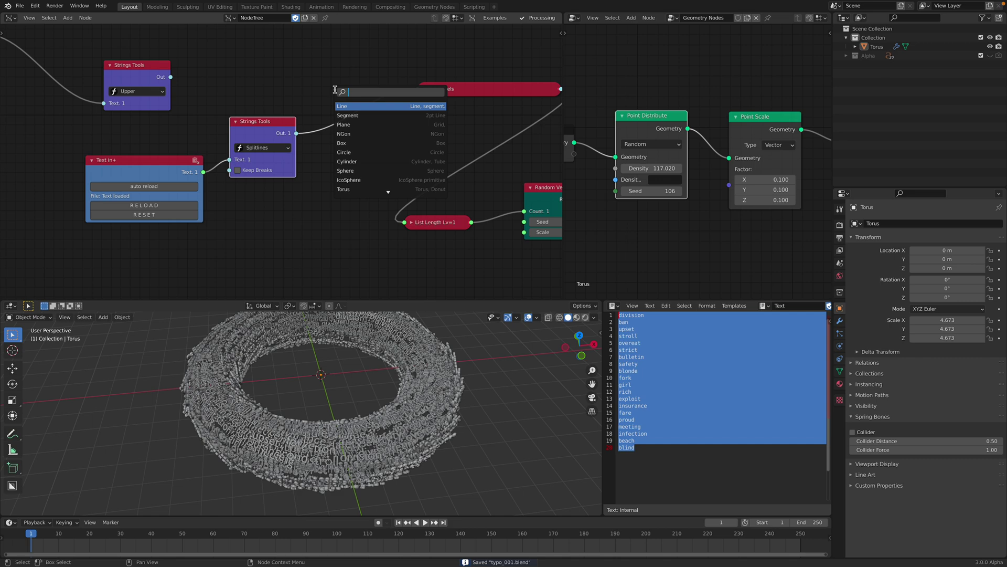
click(244, 78)
Shorten the node editor areas to give the 3D viewport more height
middle_drag(407, 326, 418, 312)
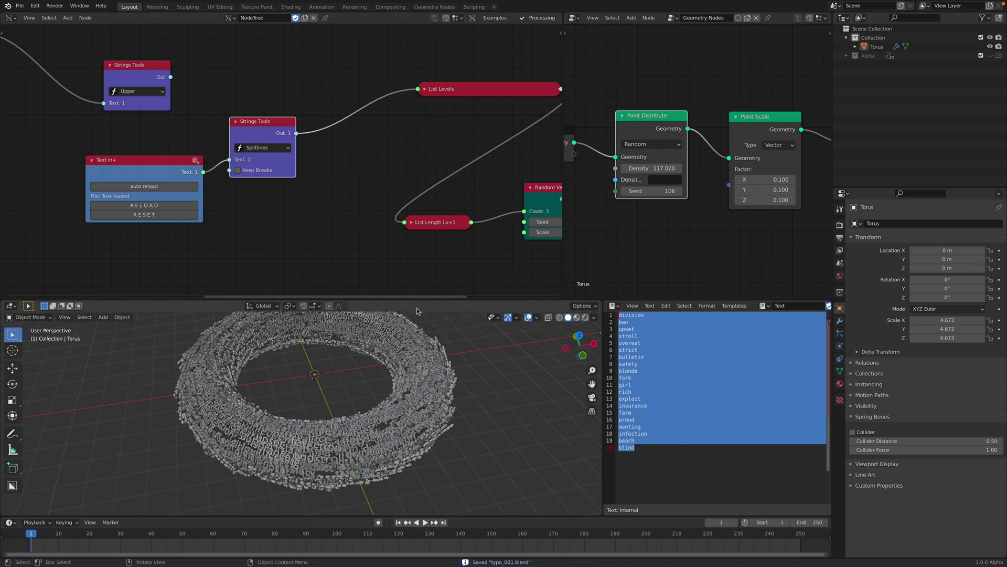
drag(419, 300, 417, 242)
scroll(406, 174, down, 3)
middle_drag(405, 173, 332, 162)
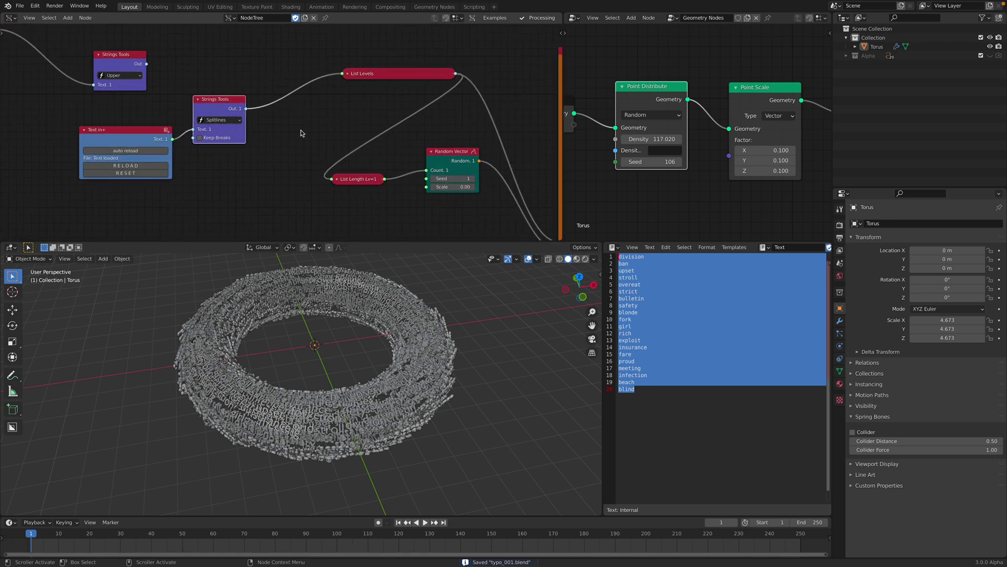
Shift Text in+ away from Splitlines and add a Note node beneath it
middle_drag(193, 121, 318, 127)
drag(256, 133, 209, 122)
middle_drag(337, 202, 315, 161)
key(alt+space)
text(note)
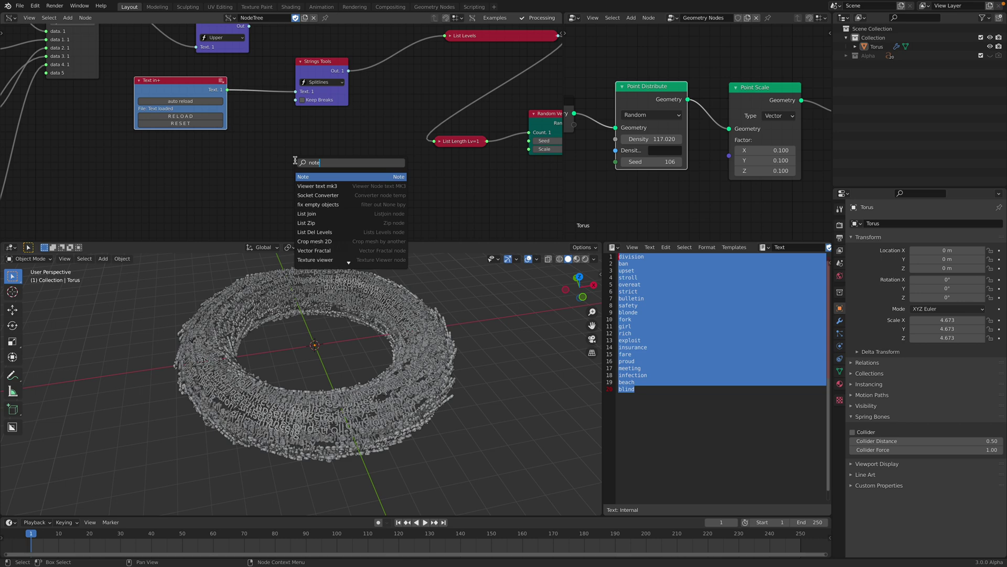
key(Return)
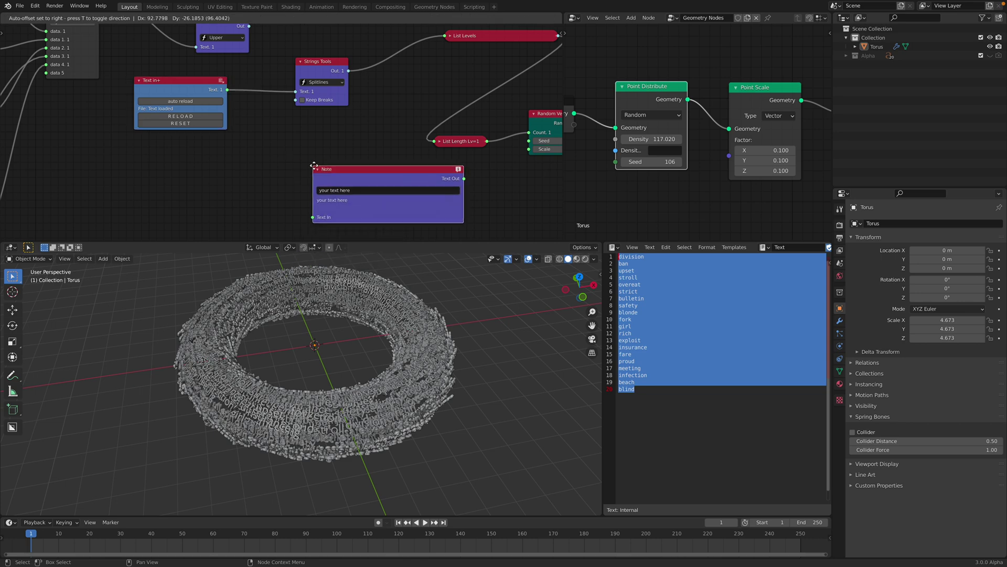
click(181, 159)
Set the Note's text to "hello world this text is separated by space" and move the node to free space beside it
middle_drag(176, 140, 229, 94)
scroll(260, 138, up, 4)
click(286, 135)
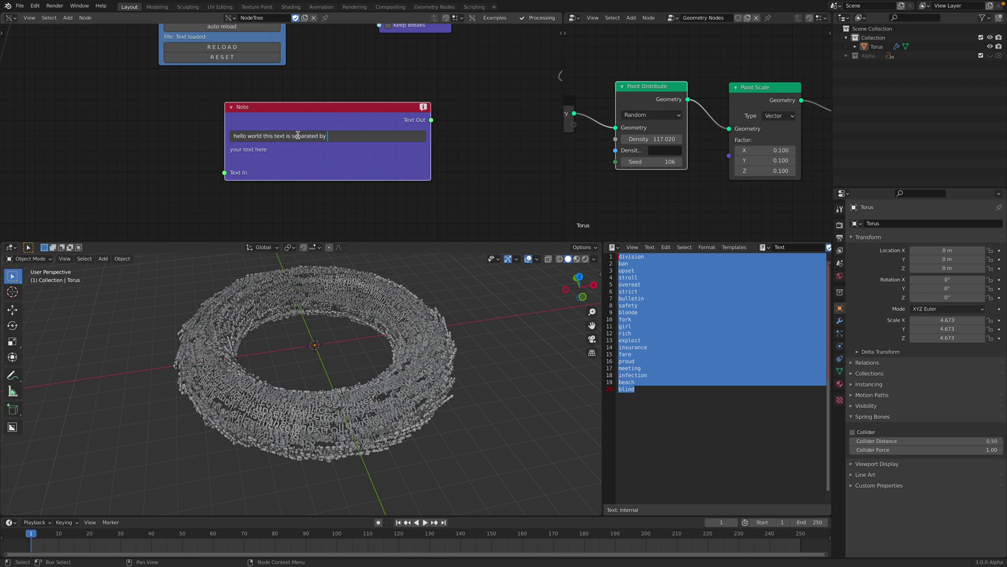
key(Return)
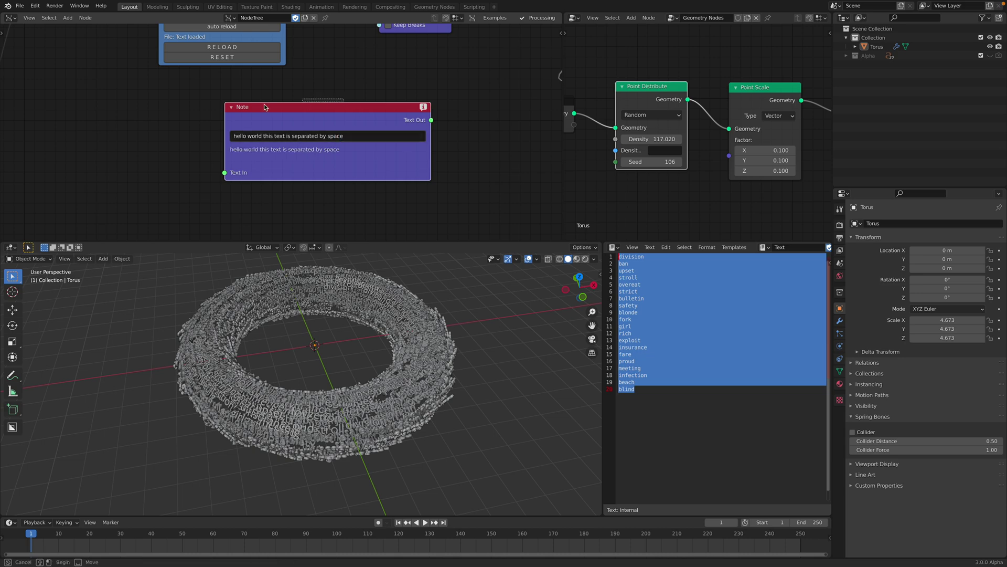
drag(265, 105, 134, 114)
middle_drag(265, 152, 258, 191)
scroll(258, 191, down, 3)
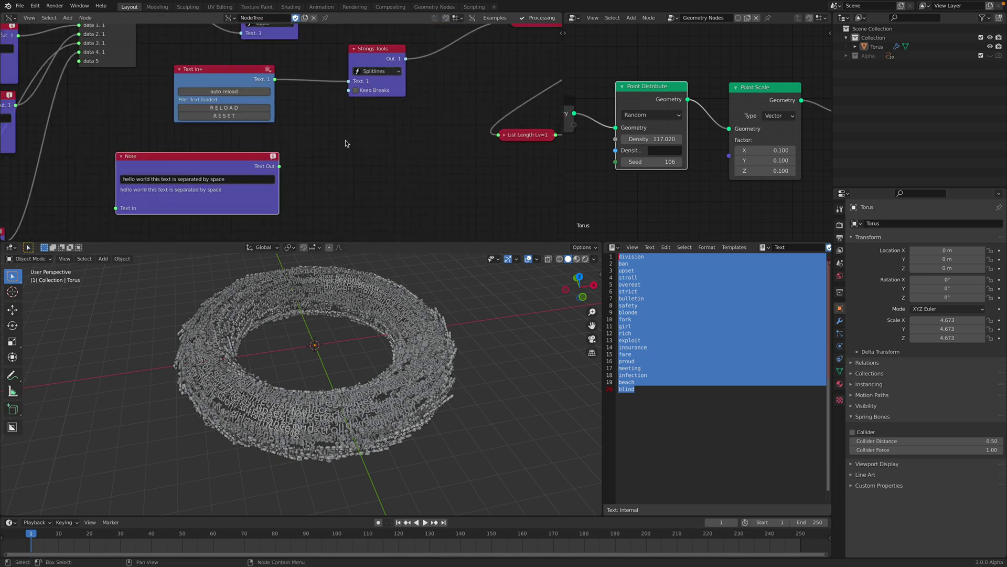
Duplicate the Splitlines node, place the copy beside the Note node and set its function to Split
middle_drag(346, 142, 319, 149)
key(alt+space)
click(353, 59)
click(353, 61)
key(shift+d)
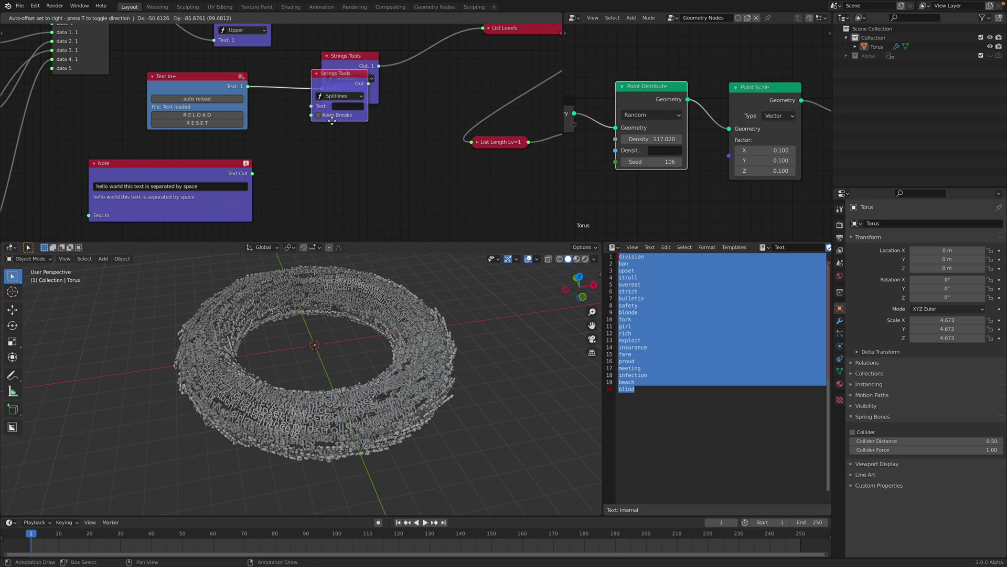
click(318, 197)
click(326, 172)
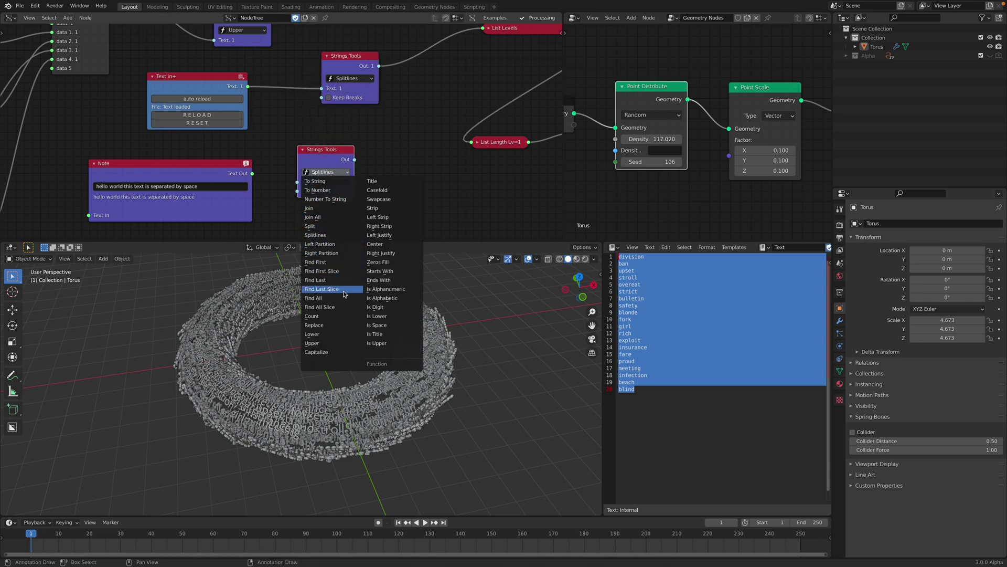
click(310, 226)
Widen the Split node and open its Spliter text for editing
scroll(350, 203, up, 1)
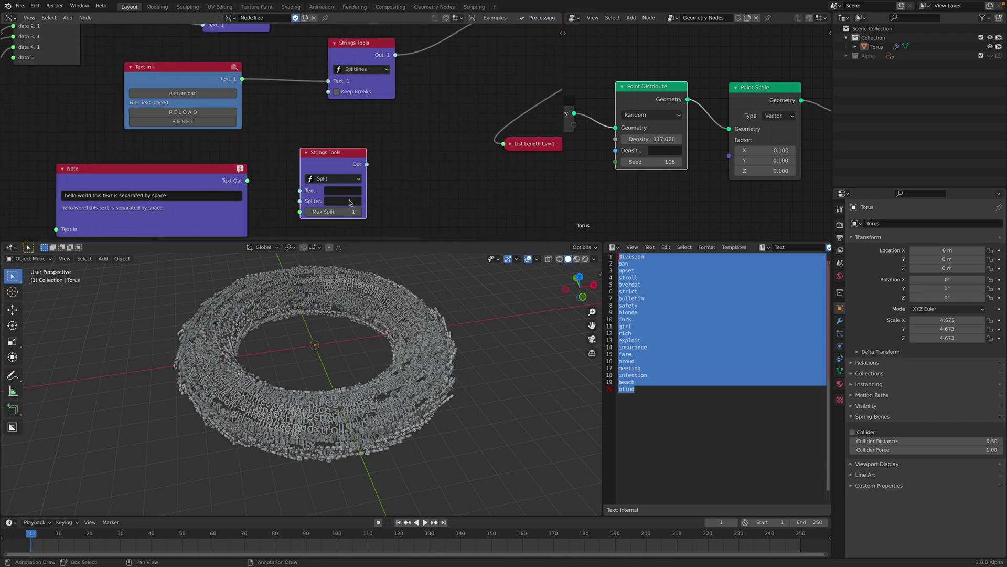
drag(367, 188, 397, 189)
click(362, 198)
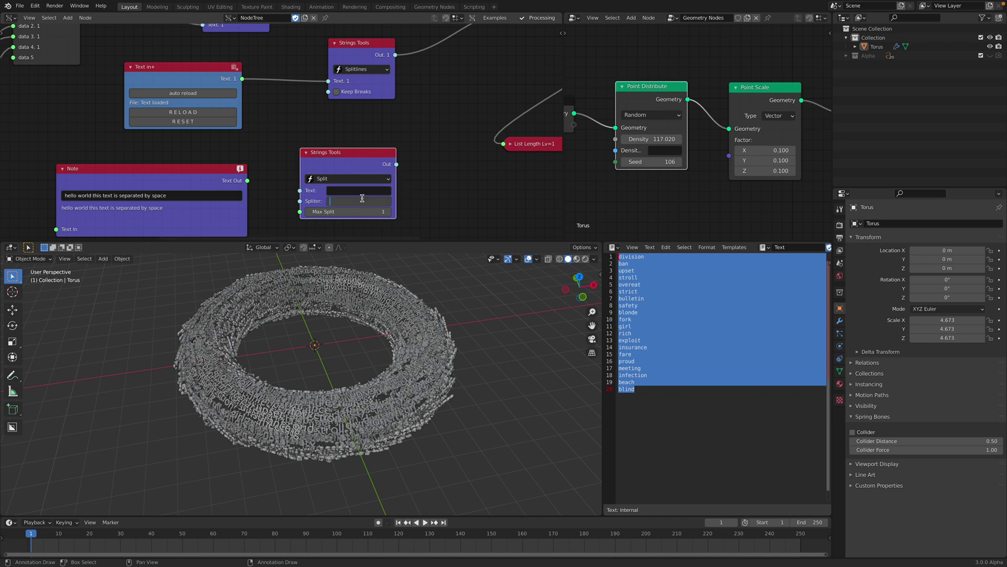
Connect the Note's Text Out to the Split node's Text, and the Split output to List Levels in place of Splitlines
drag(247, 181, 300, 190)
scroll(300, 190, down, 2)
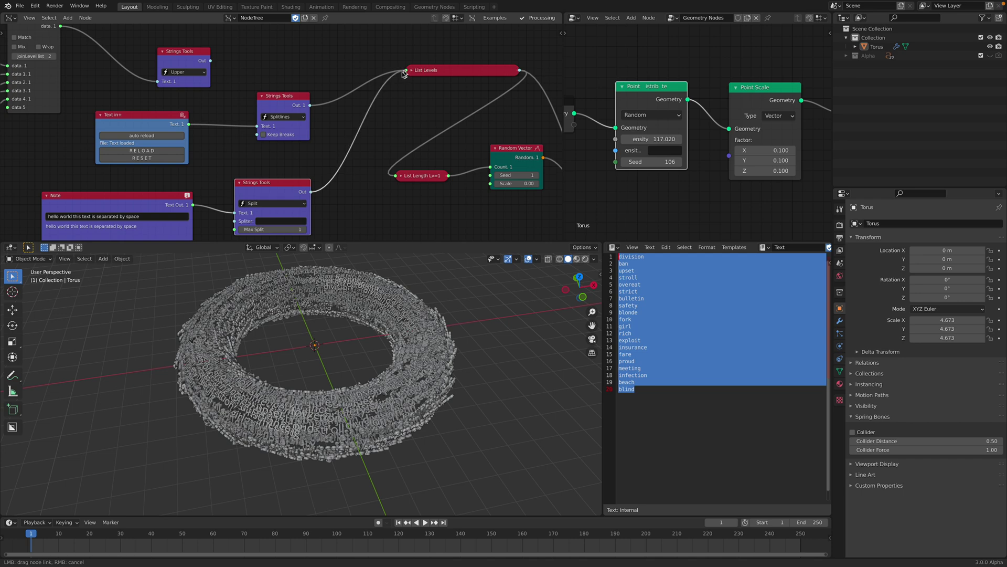
drag(404, 74, 404, 111)
scroll(408, 116, down, 3)
middle_drag(410, 117, 291, 110)
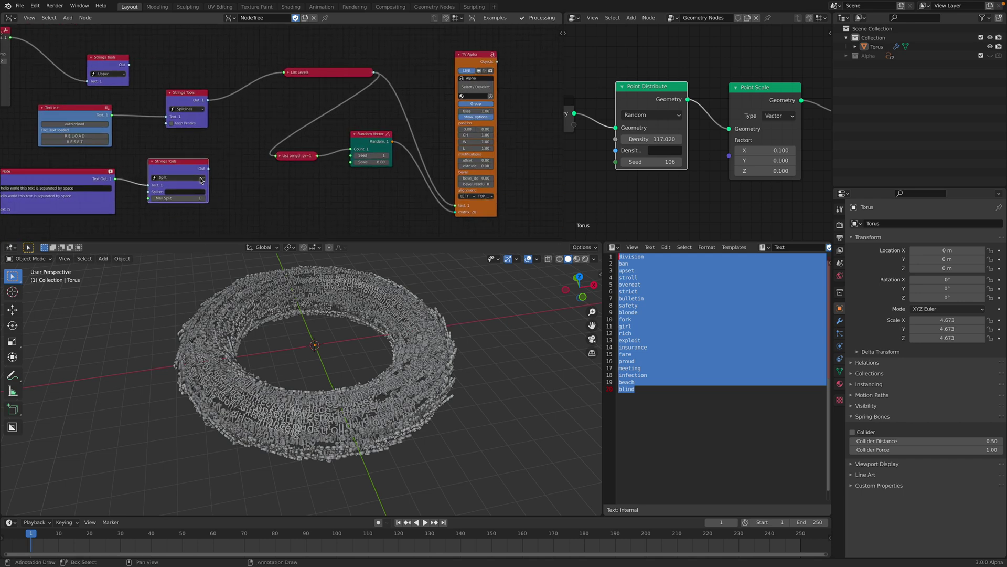
drag(283, 76, 283, 75)
Set the Split node's Max Split to -1 and inspect the scattered words on the torus
middle_drag(260, 85, 305, 72)
middle_drag(312, 393, 371, 405)
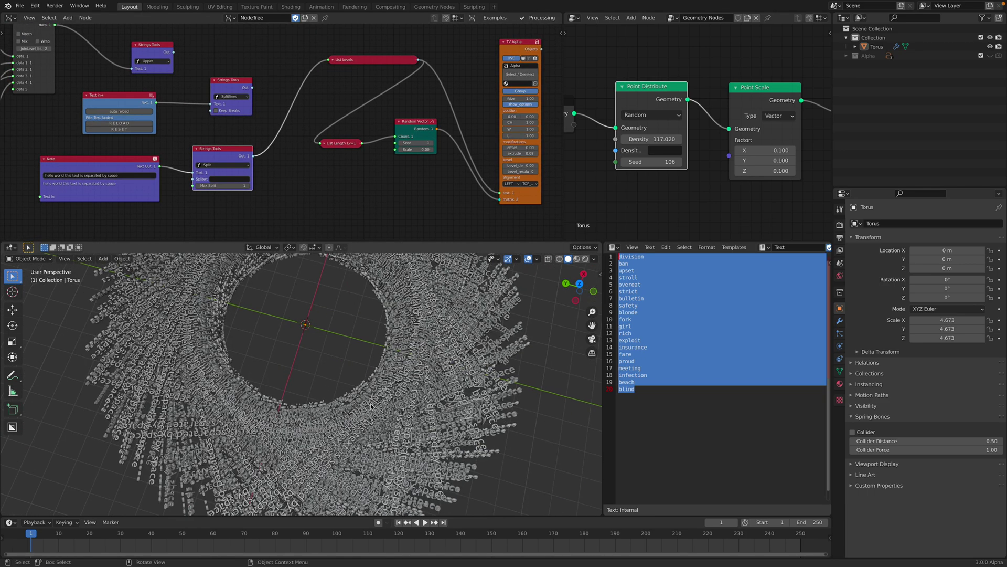
scroll(292, 214, up, 3)
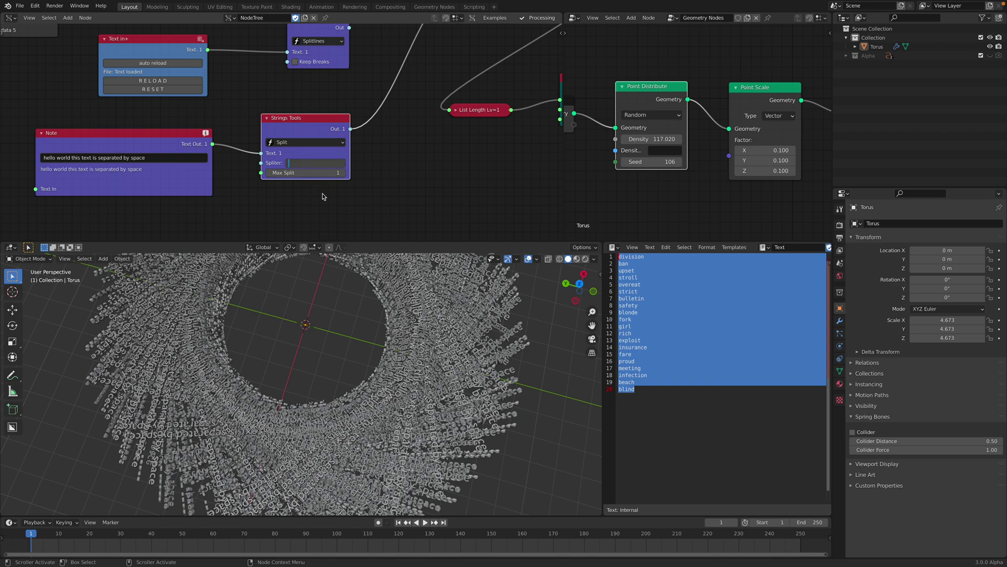
scroll(294, 185, up, 1)
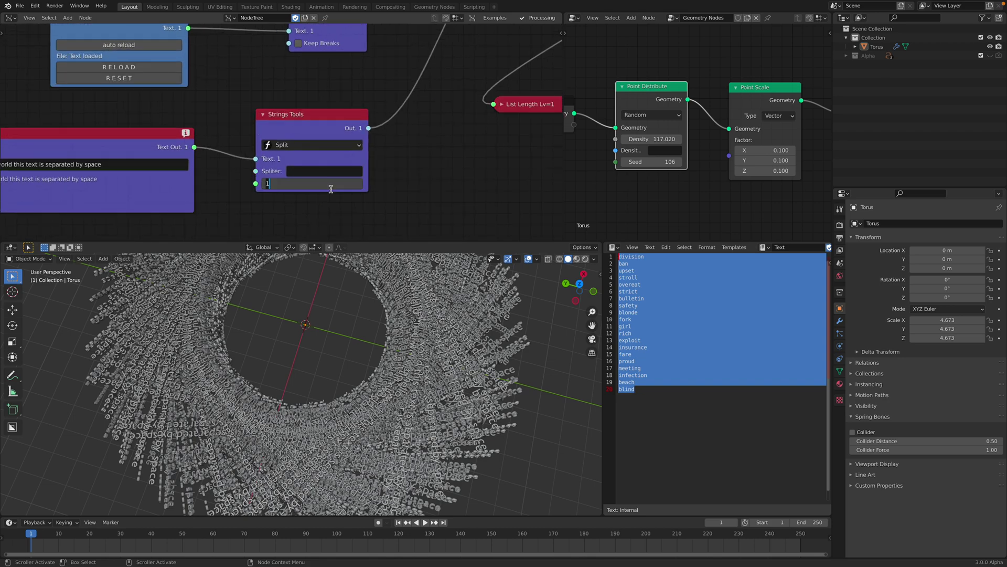
key(Return)
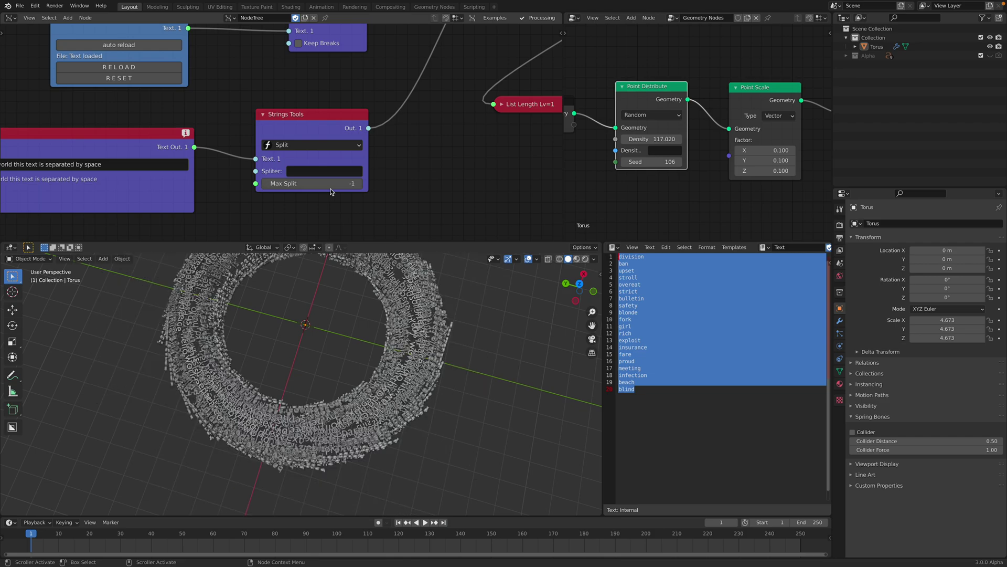
middle_drag(307, 478, 369, 407)
scroll(369, 407, up, 6)
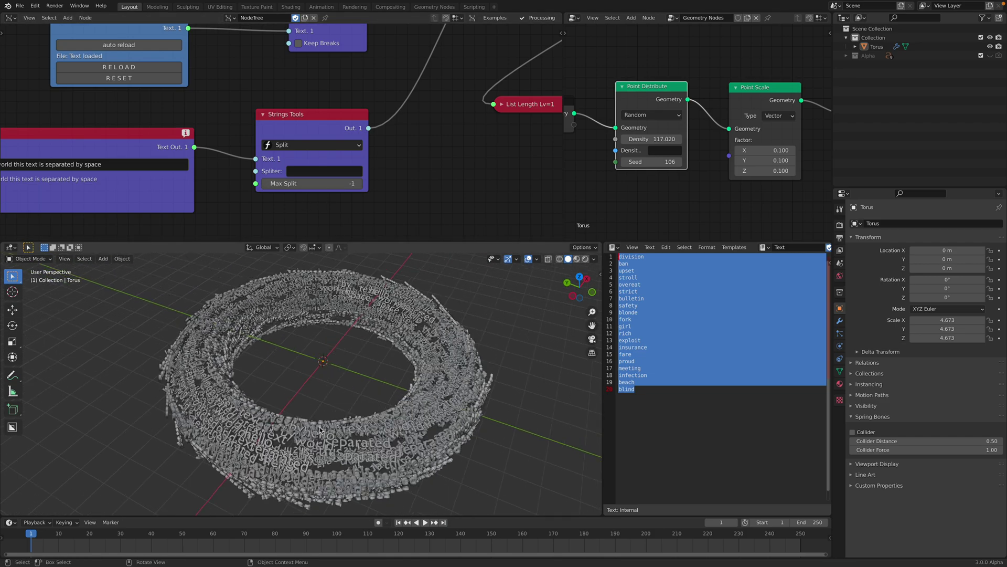
scroll(536, 158, down, 2)
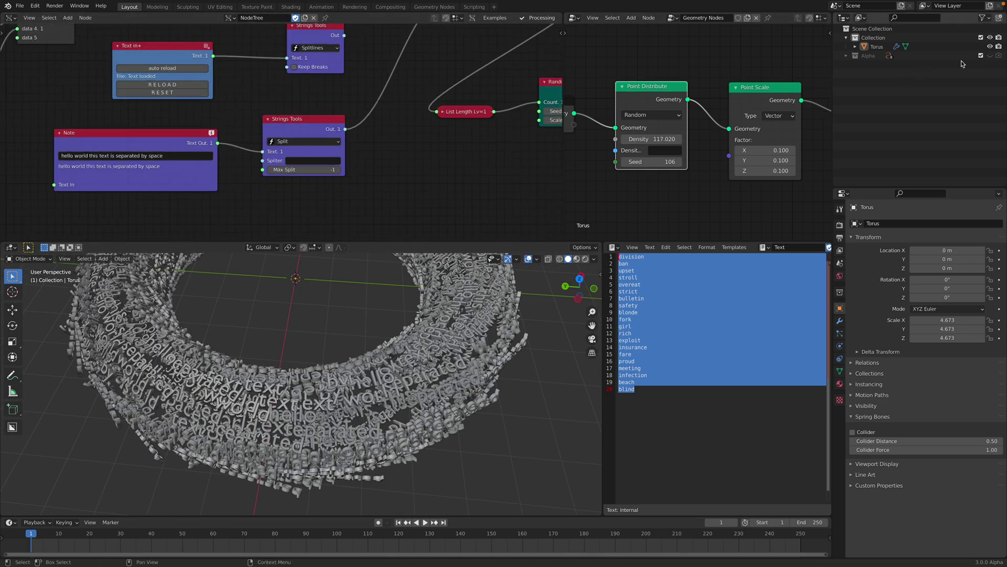
Show the Alpha collection in the viewport and raise the Random Vector node's Scale to spread the source words apart
click(990, 57)
middle_drag(409, 299, 315, 353)
scroll(493, 164, down, 3)
middle_drag(492, 164, 354, 151)
scroll(286, 123, up, 1)
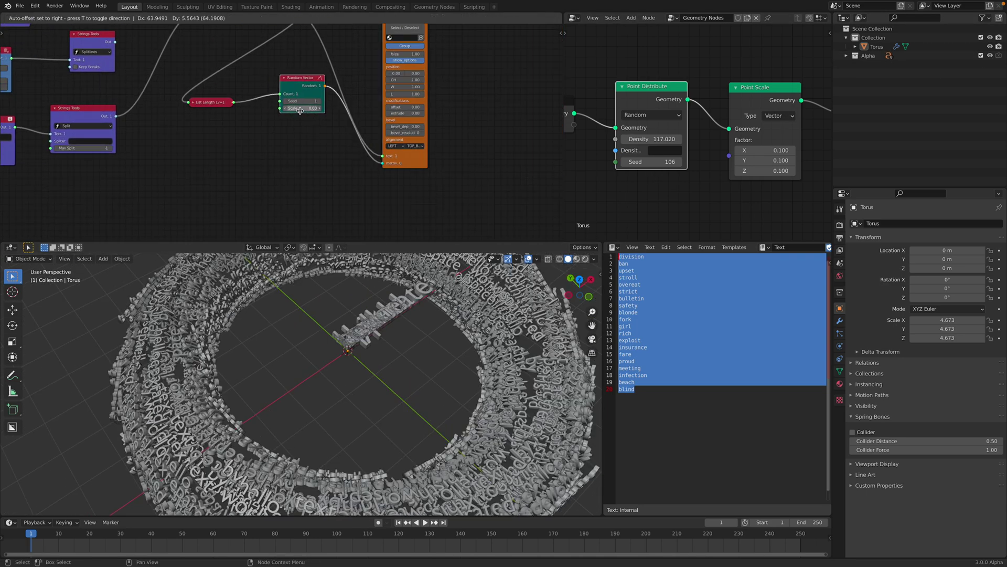
click(293, 111)
drag(294, 109, 410, 109)
scroll(483, 385, down, 4)
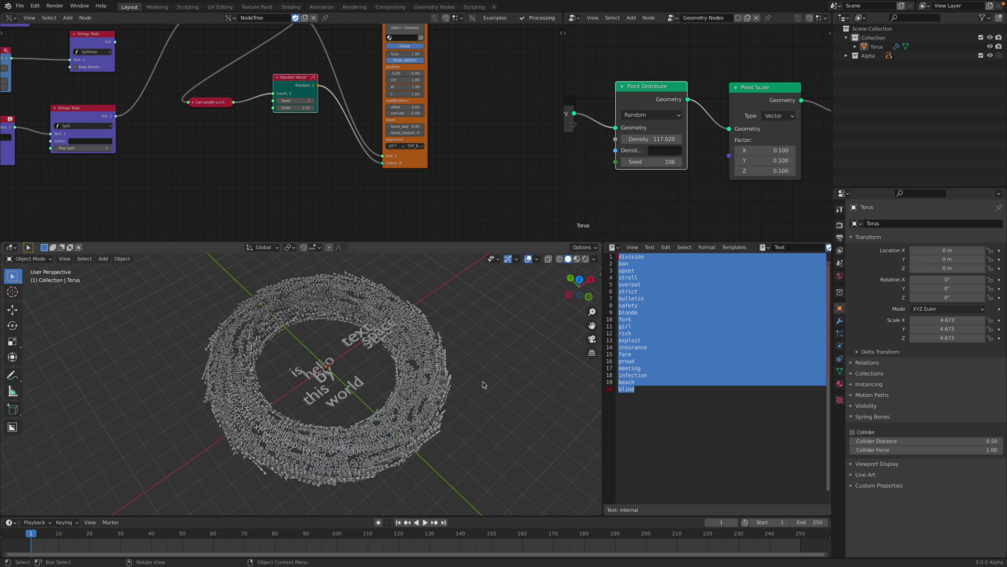
middle_drag(483, 384, 410, 400)
scroll(383, 412, up, 2)
middle_drag(360, 430, 396, 388)
Lower the Random Vector node's Scale to regroup the source words, and move the collapsed node down
drag(297, 115, 265, 116)
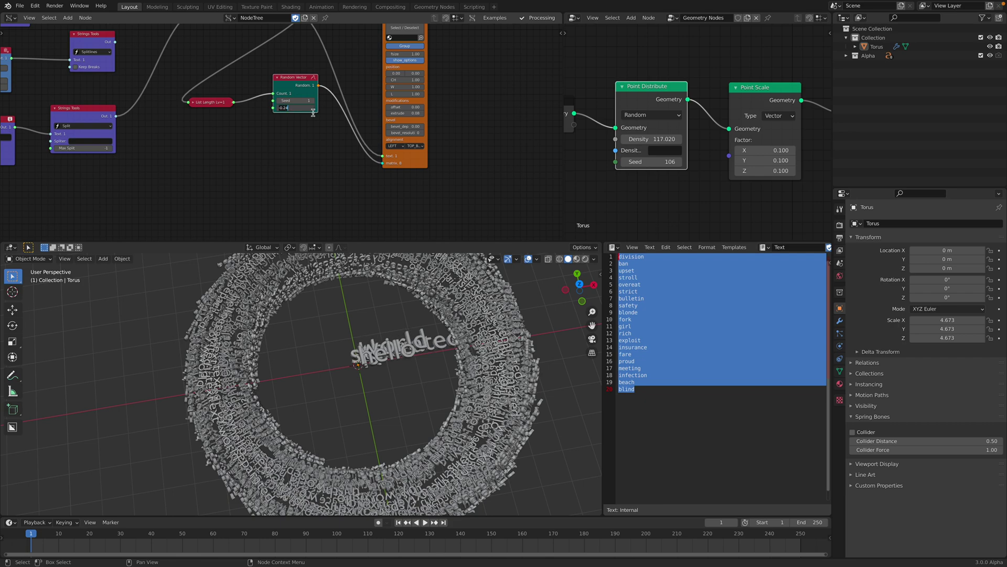
drag(291, 80, 299, 136)
middle_drag(339, 127, 404, 192)
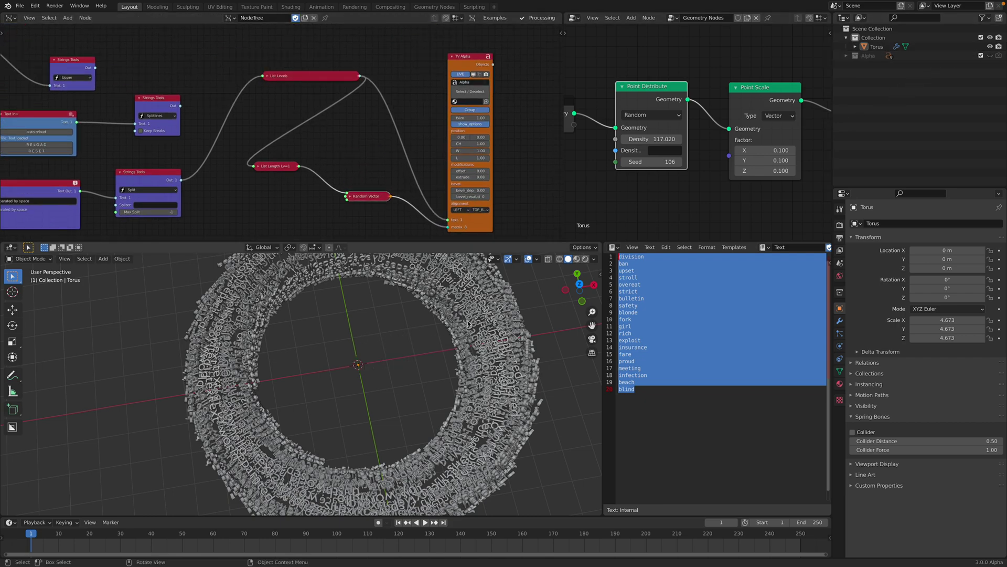
middle_drag(363, 361, 387, 332)
middle_drag(238, 175, 330, 113)
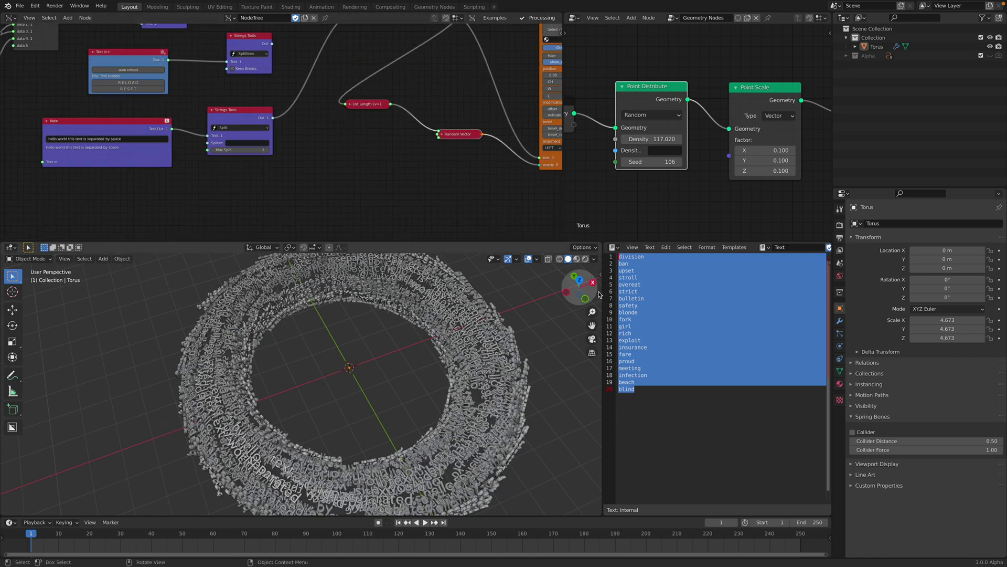
Switch to the Random Word Generator page in the browser and try to generate 100 words
key(ctrl+Right)
scroll(462, 263, up, 1)
scroll(333, 168, up, 2)
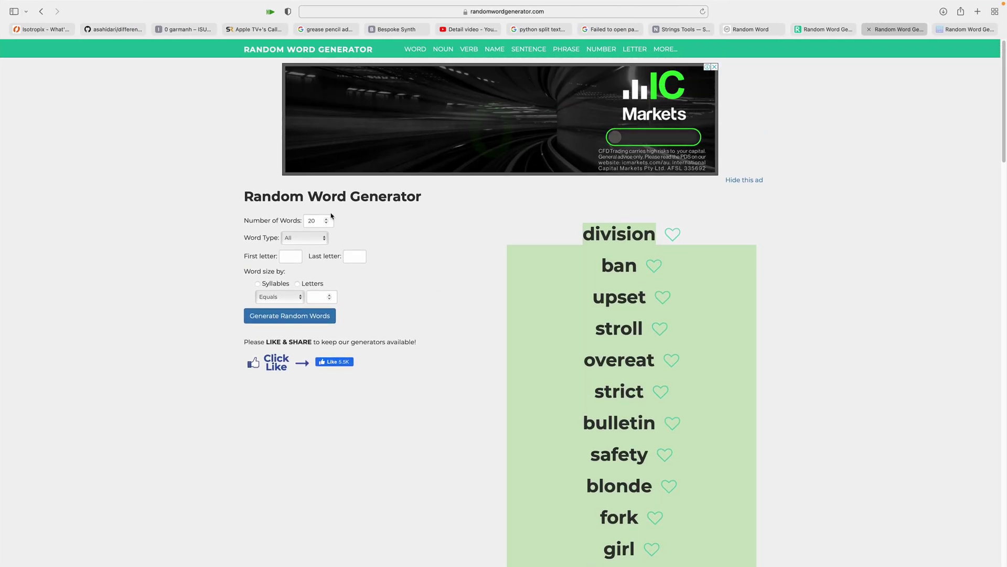
click(316, 221)
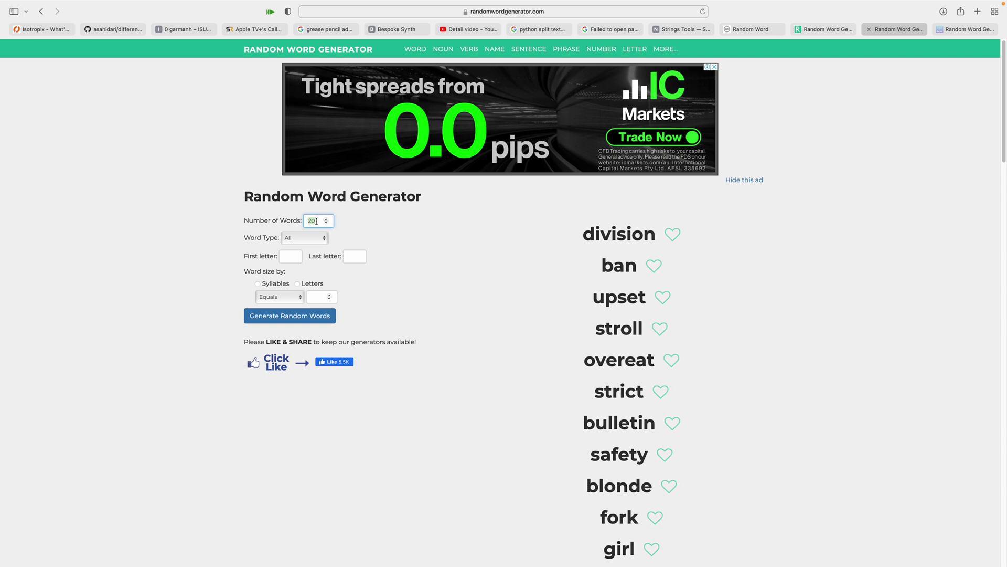
text(100)
key(Return)
click(307, 319)
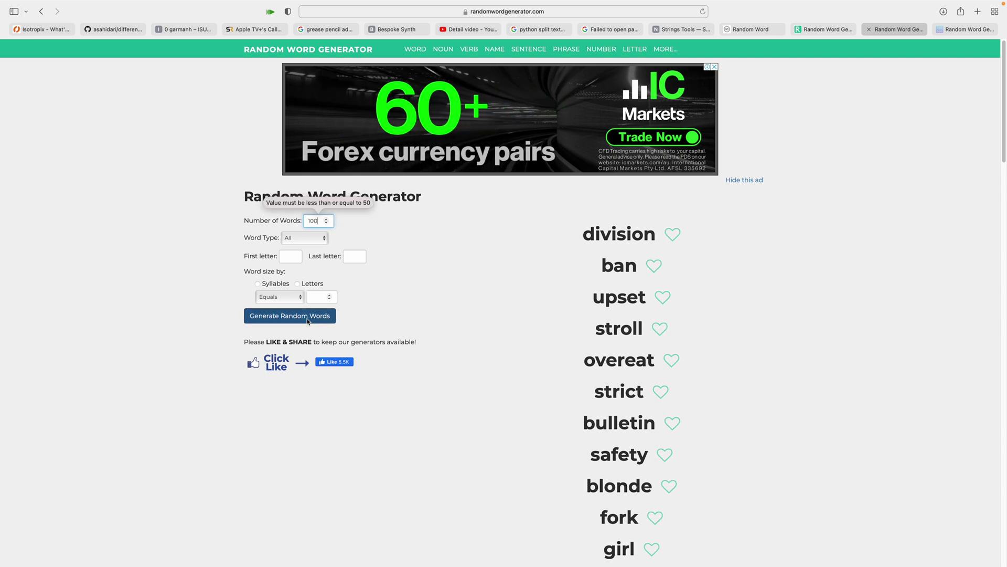
scroll(438, 333, down, 1)
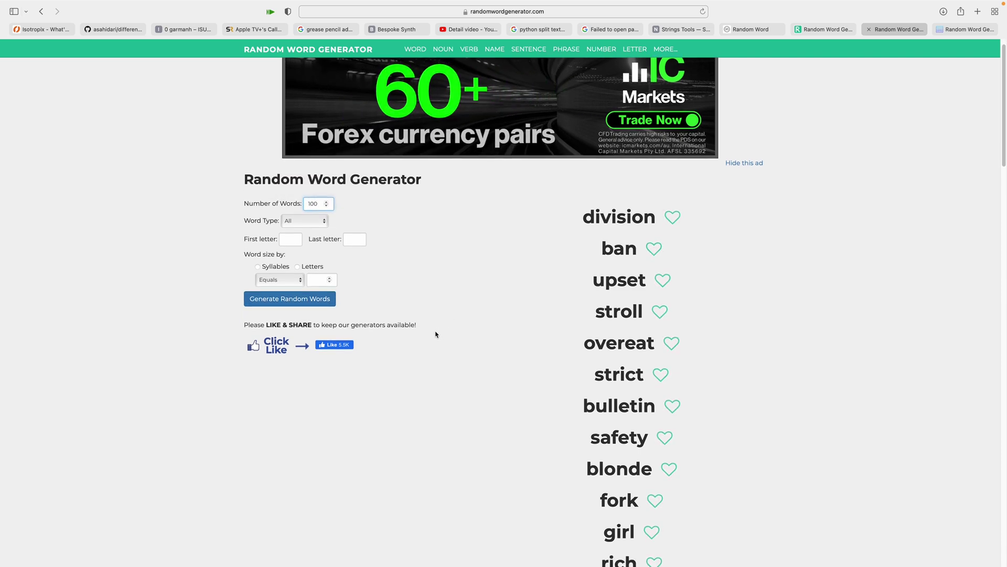
Set Number of Words to 40 and Word Type to Nouns, and generate the random words
double_click(314, 204)
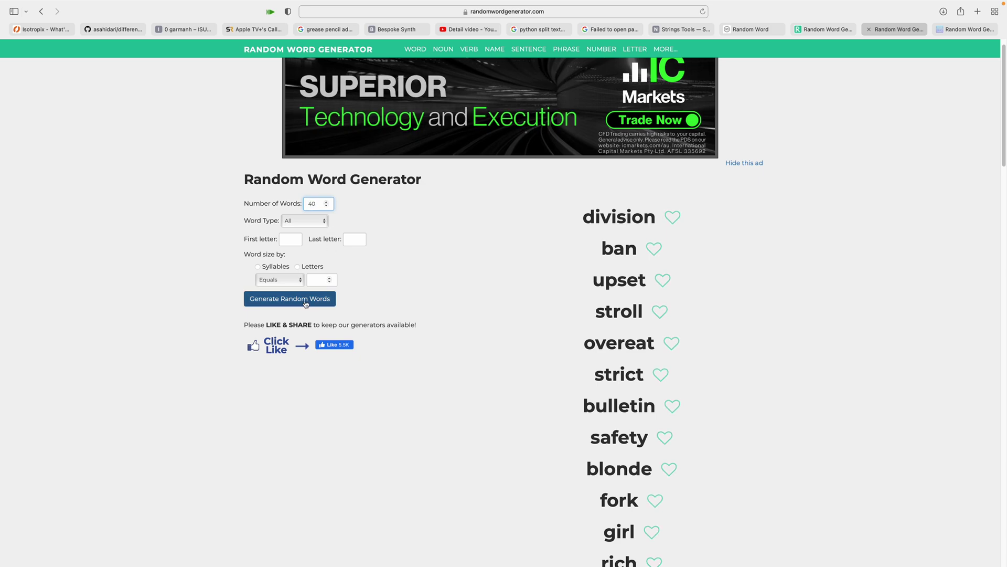
click(304, 222)
click(301, 227)
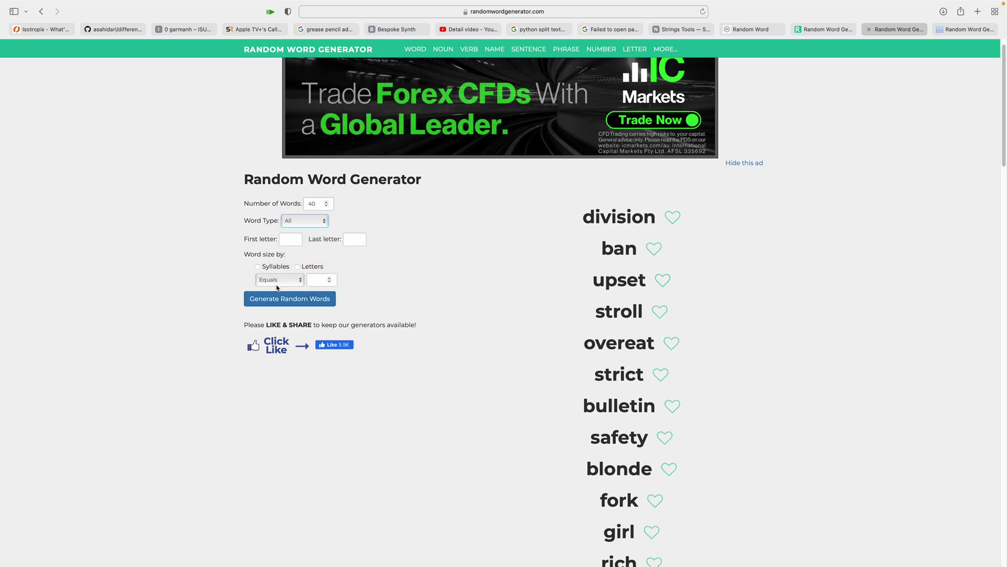
click(295, 298)
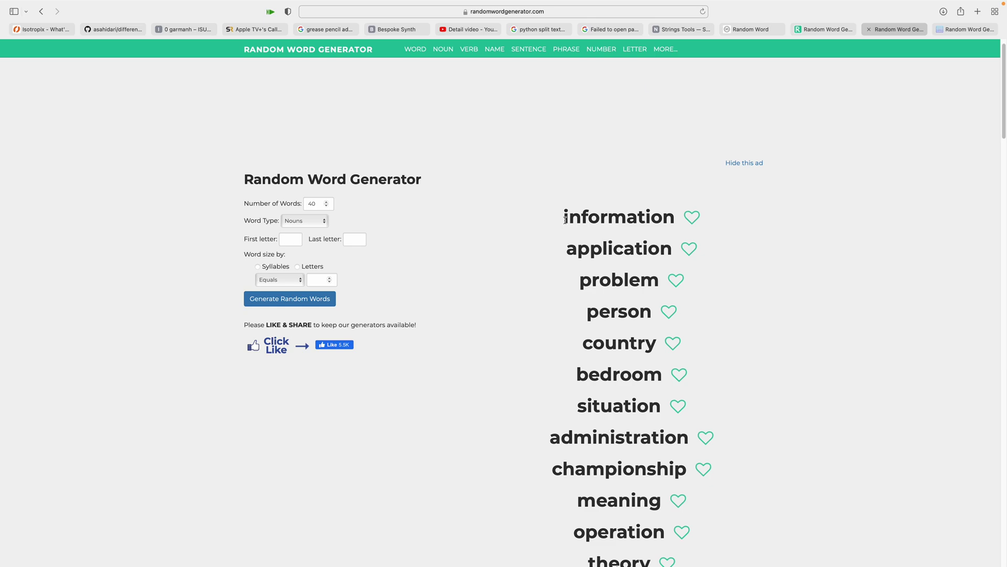
Copy the whole list of generated nouns and paste it over the existing words in Blender's text editor
scroll(638, 396, down, 10)
scroll(638, 396, down, 10)
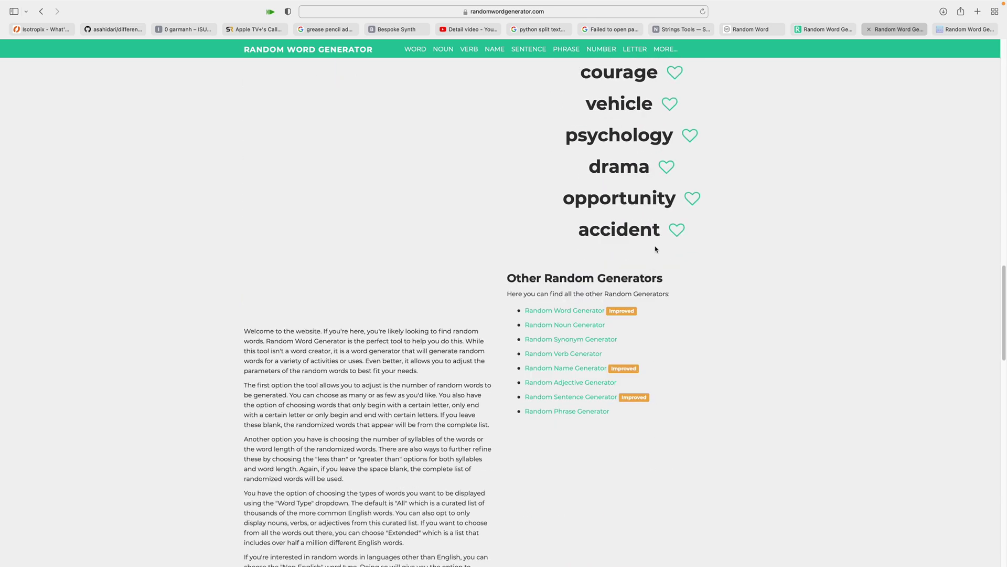
shift+click(662, 230)
key(ctrl+Left)
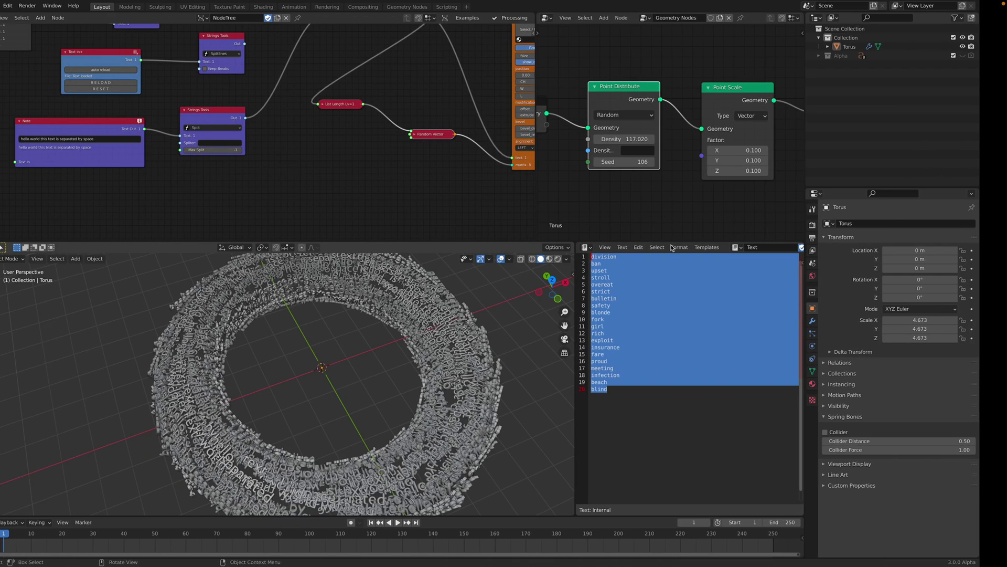
click(663, 335)
key(super+a)
key(super+v)
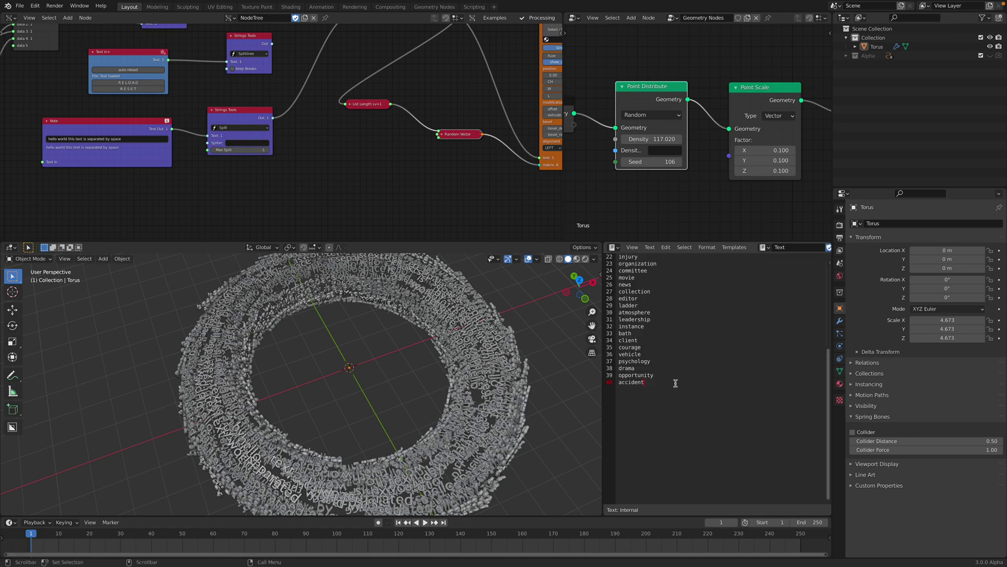
scroll(677, 374, up, 7)
Connect the Splitlines output to List Levels in place of the Split output, and save the file
middle_drag(246, 134, 300, 207)
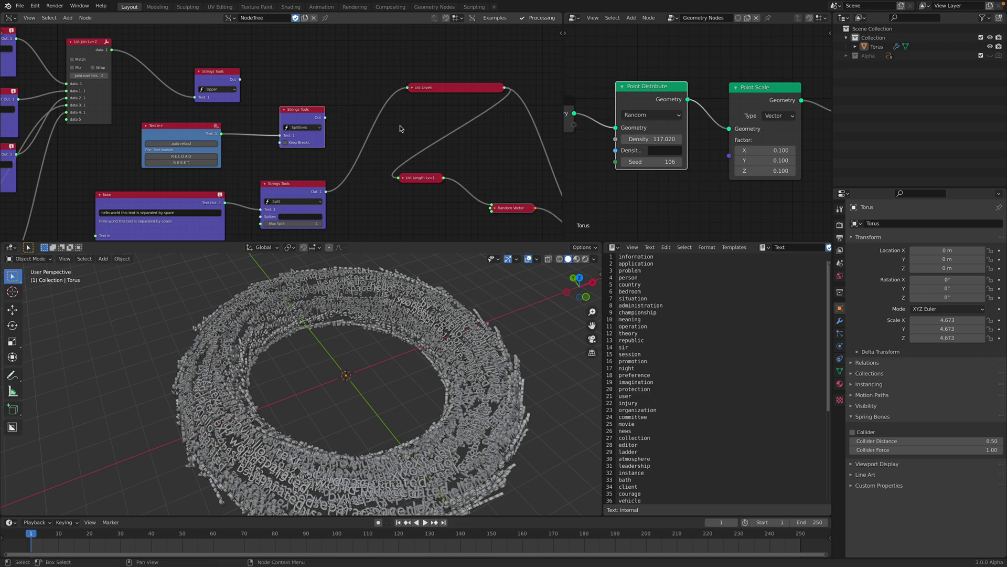
drag(403, 93, 409, 89)
middle_drag(370, 362, 417, 349)
click(382, 445)
middle_drag(381, 445, 370, 362)
key(ctrl+s)
Move the Splitlines node closer to the Text in+ node
click(374, 366)
scroll(373, 366, up, 2)
scroll(376, 363, down, 1)
middle_drag(304, 149, 303, 153)
drag(308, 125, 289, 119)
scroll(289, 119, up, 3)
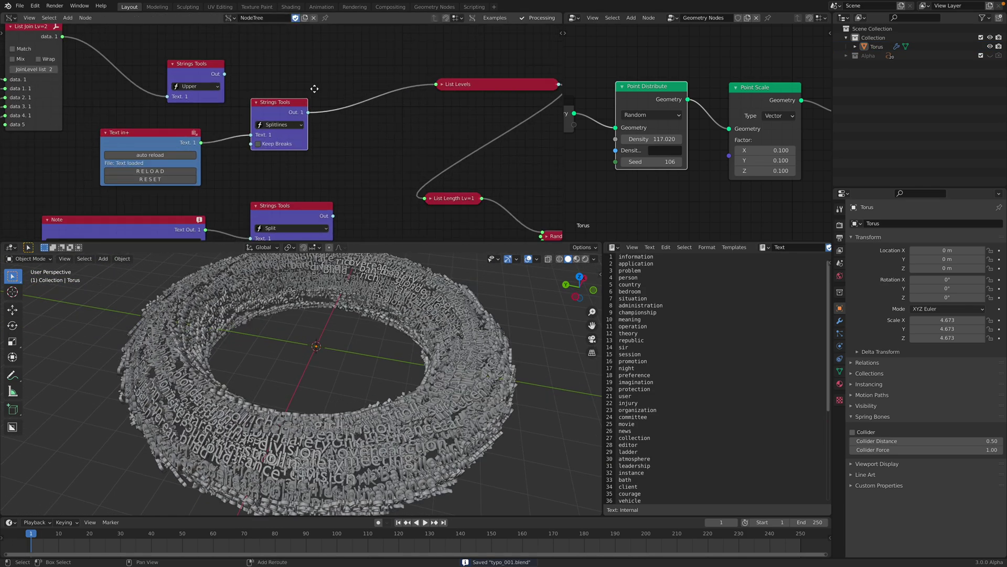
key(shift+d)
click(356, 238)
click(315, 58)
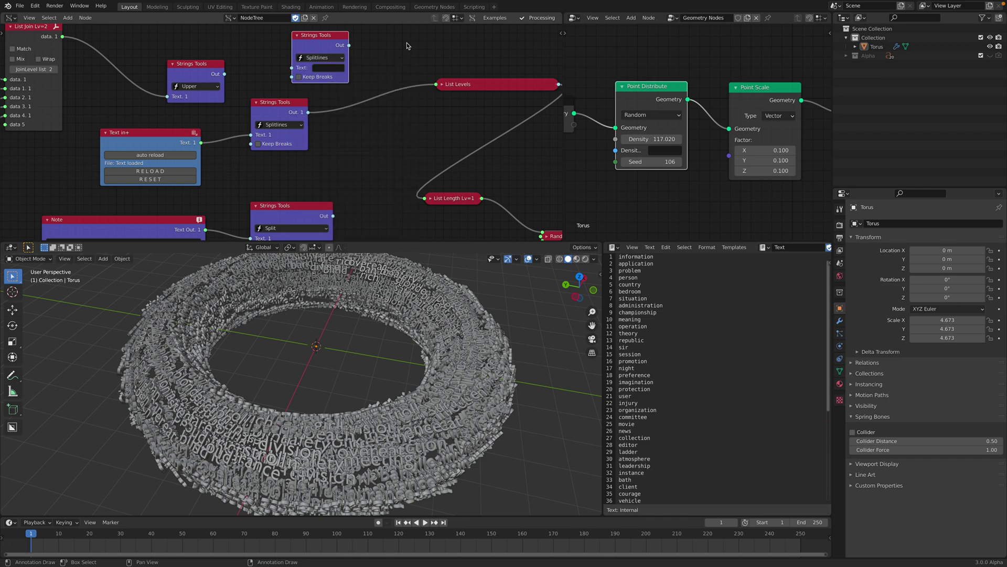
middle_drag(421, 68, 201, 80)
key(x)
Save the file and make the node editors taller to show the whole lower part of the TV Alpha node
key(ctrl+s)
scroll(305, 117, up, 2)
middle_drag(385, 131, 317, 92)
middle_drag(360, 157, 359, 153)
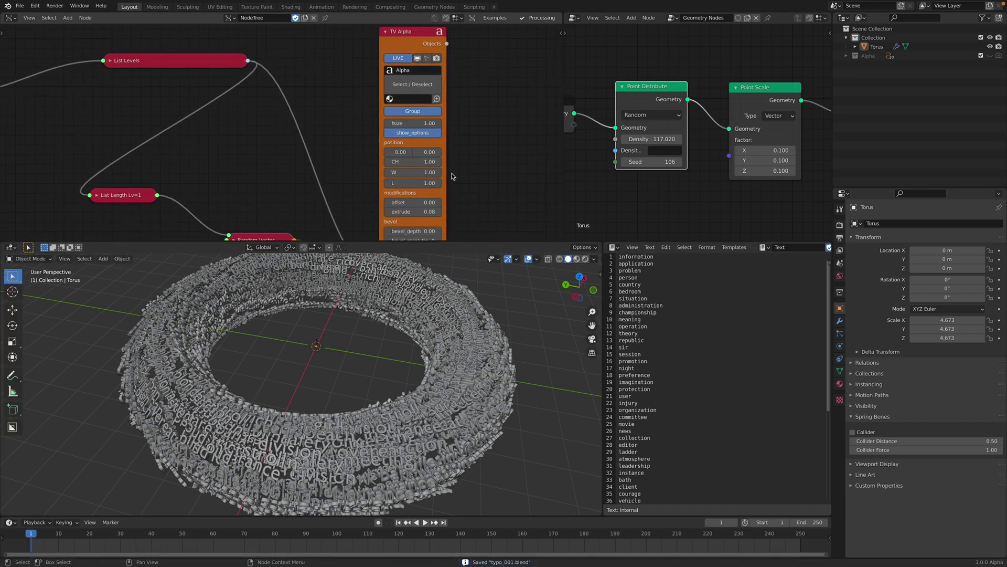
shift+scroll(439, 202, down, 3)
drag(448, 240, 449, 276)
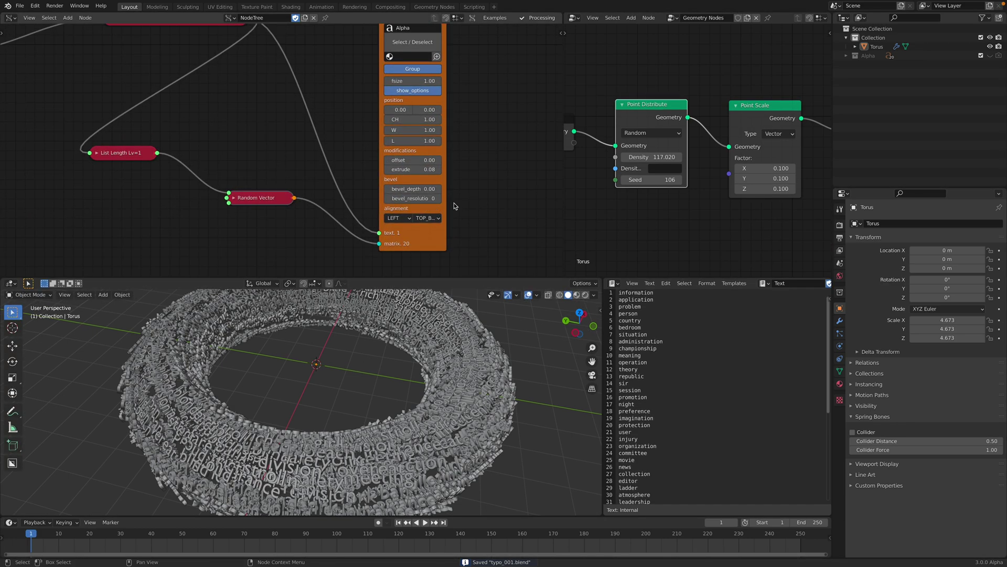
Widen the TV Alpha node, set its horizontal text alignment to CENTER, and save the file
drag(446, 201, 488, 201)
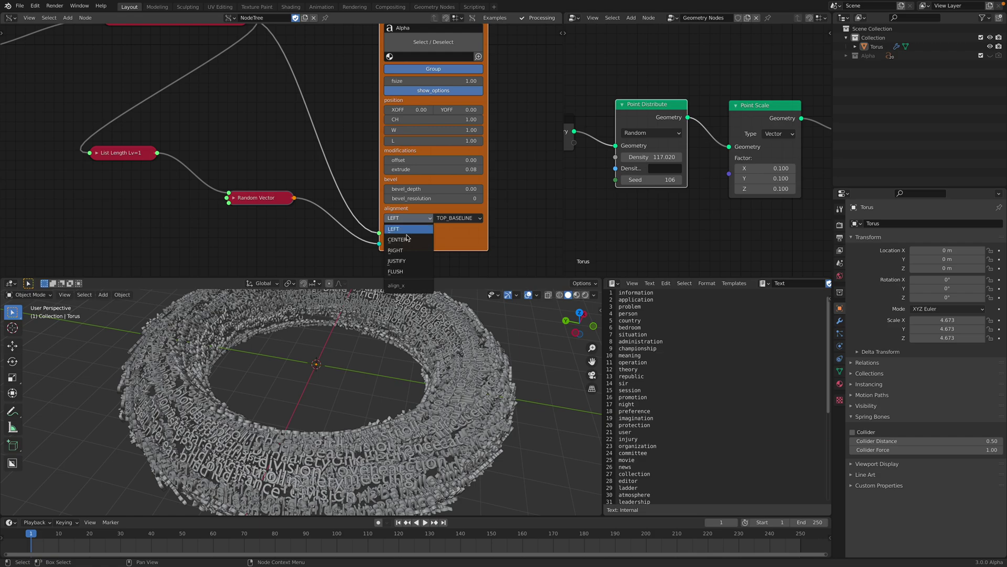
click(408, 238)
scroll(434, 379, down, 3)
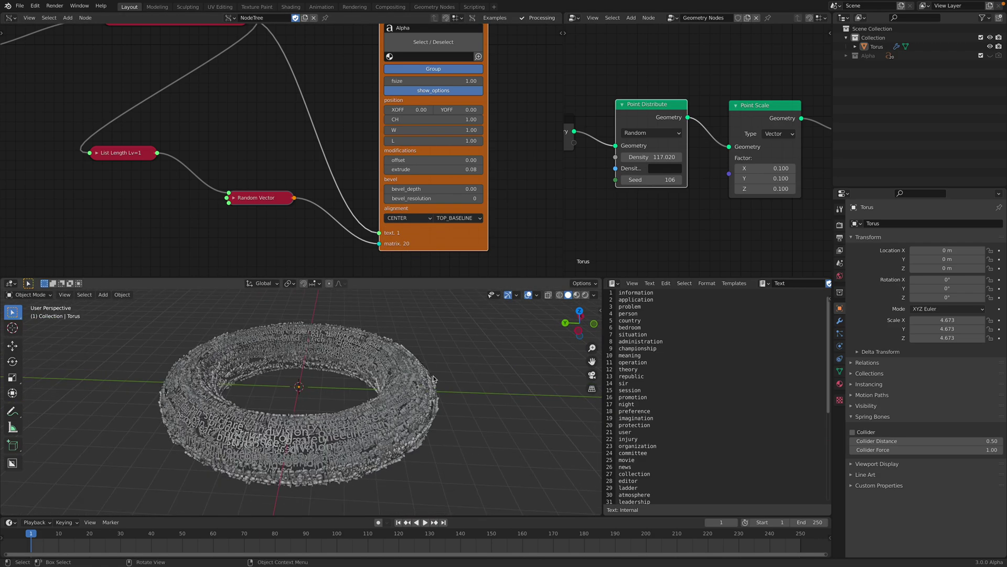
key(ctrl+s)
middle_drag(434, 379, 383, 356)
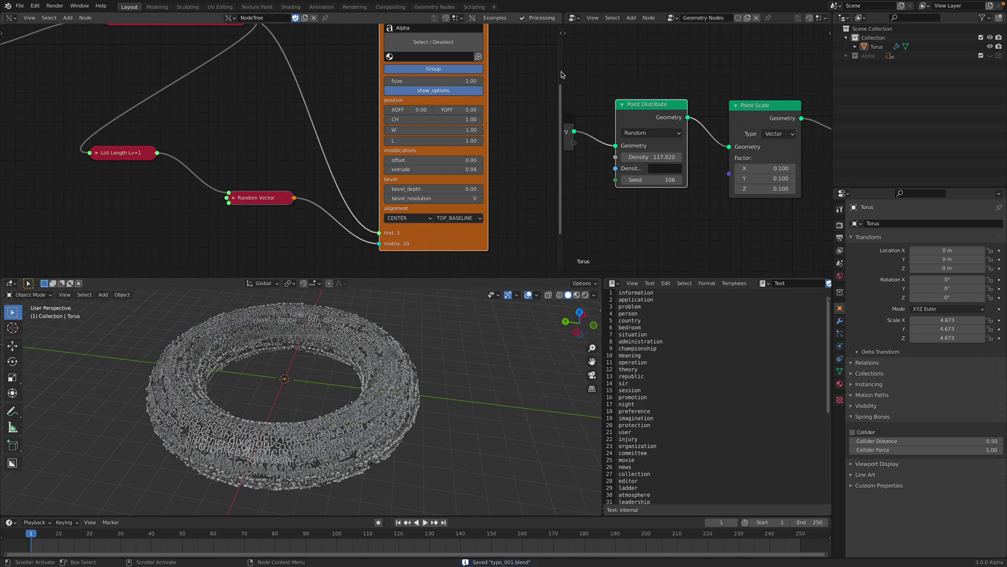
Widen the Geometry Nodes editor, and add a Monkey mesh placed beside the torus at about X 2.67, Y -6.98, Z 1.49 m
drag(563, 74, 418, 73)
key(shift+a)
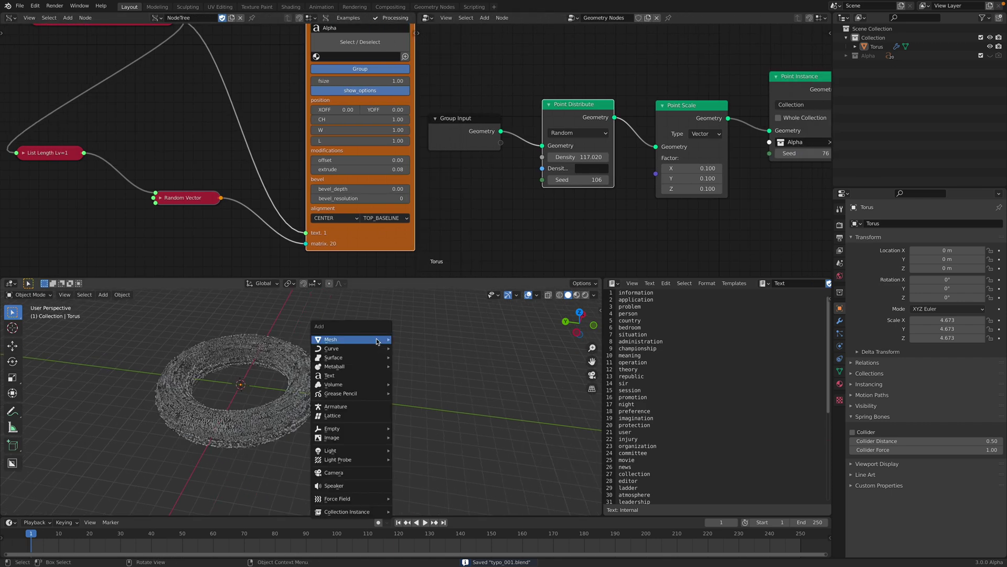
mouse_move(383, 339)
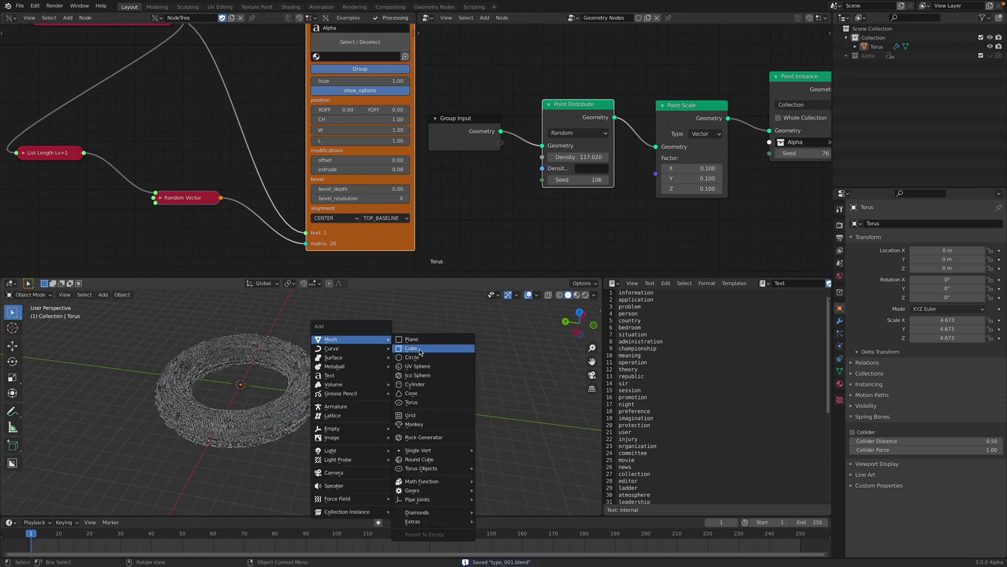
click(401, 421)
key(g)
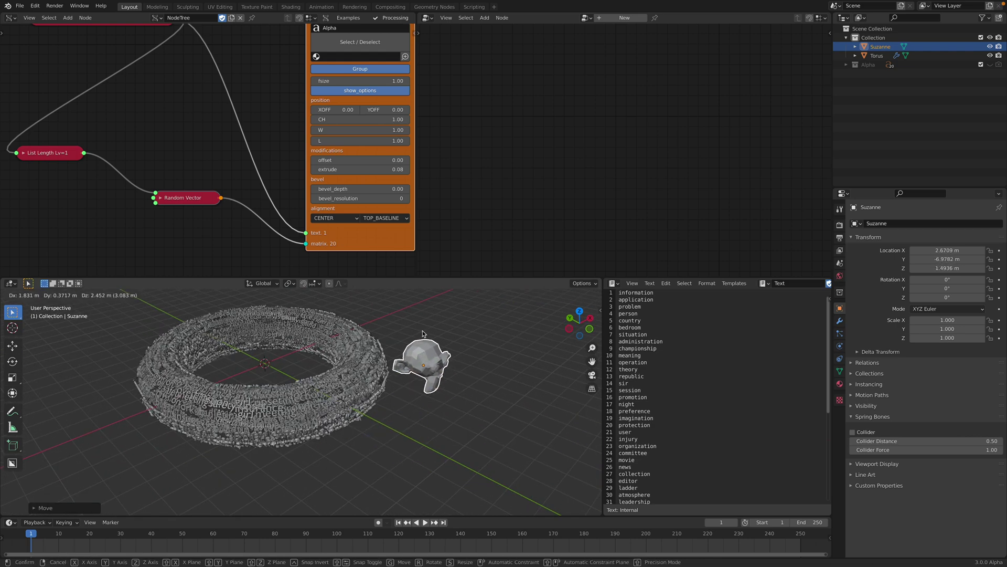
click(423, 334)
Give the monkey a Geometry Nodes modifier that uses the existing Geometry Nodes group
click(358, 347)
click(432, 355)
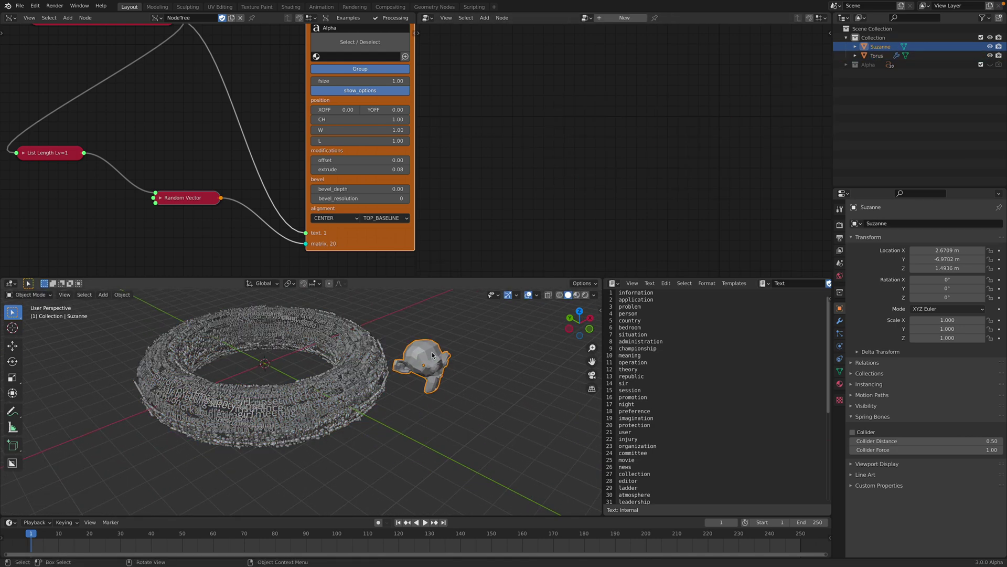
click(840, 320)
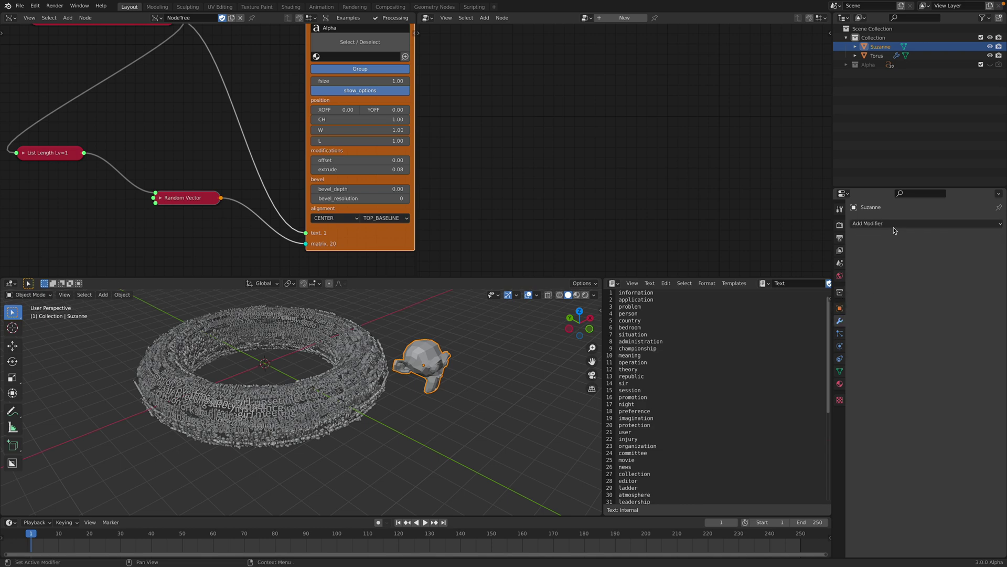
click(895, 224)
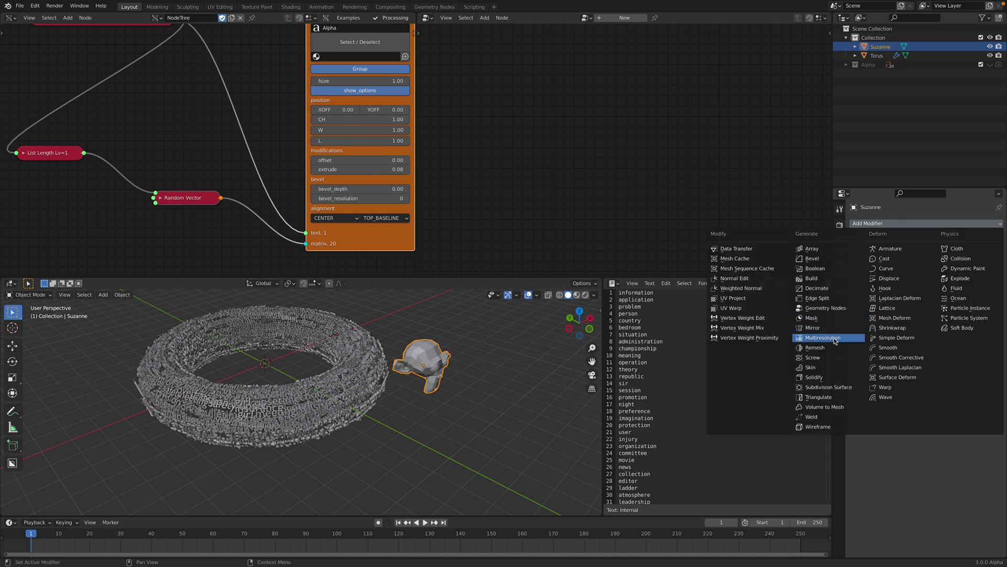
click(837, 309)
click(858, 252)
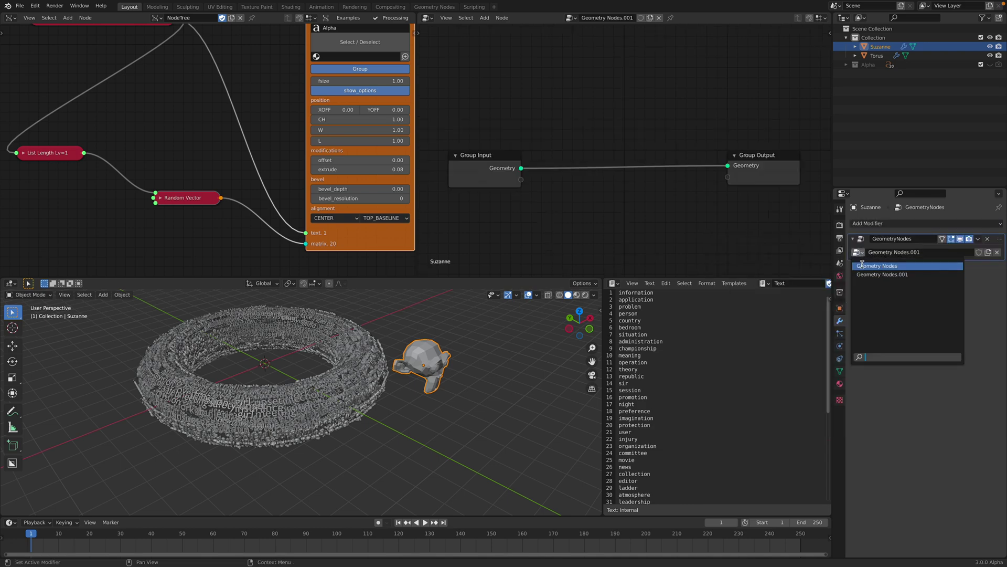
click(862, 265)
Deselect the monkey, inspect its text-covered surface up close, and save the file
shift+middle_drag(450, 368, 397, 389)
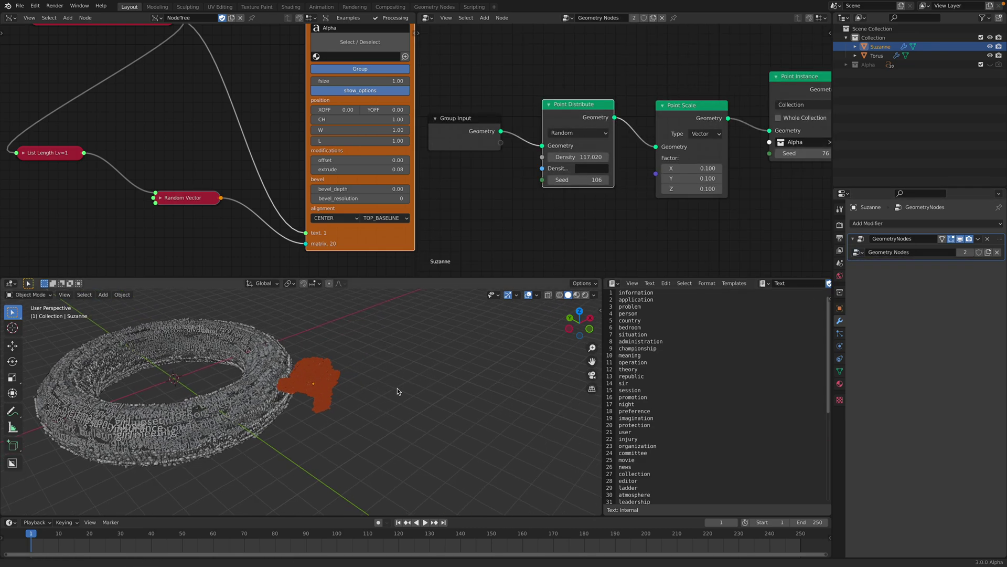
click(398, 389)
scroll(409, 386, up, 6)
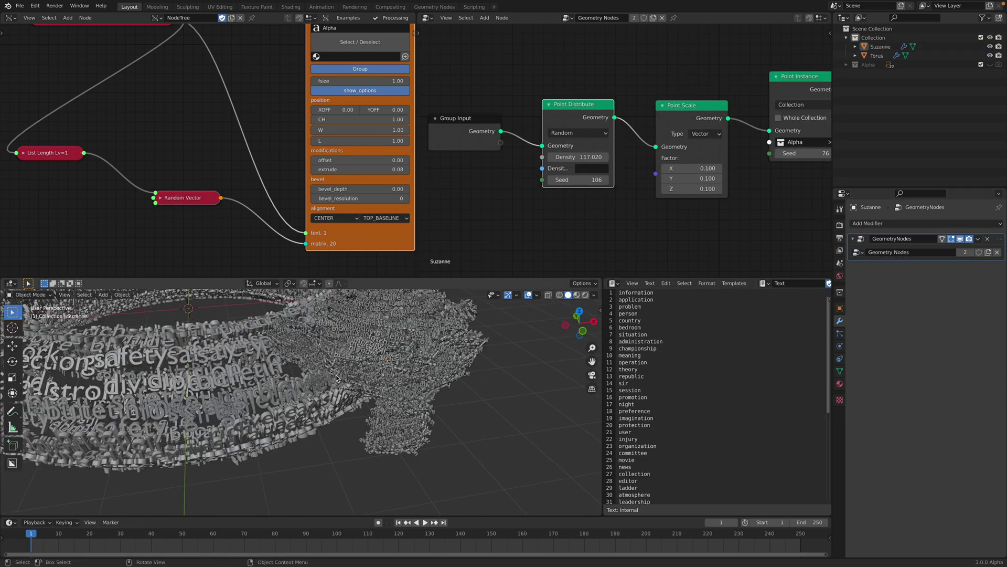
middle_drag(336, 378, 299, 391)
key(ctrl+s)
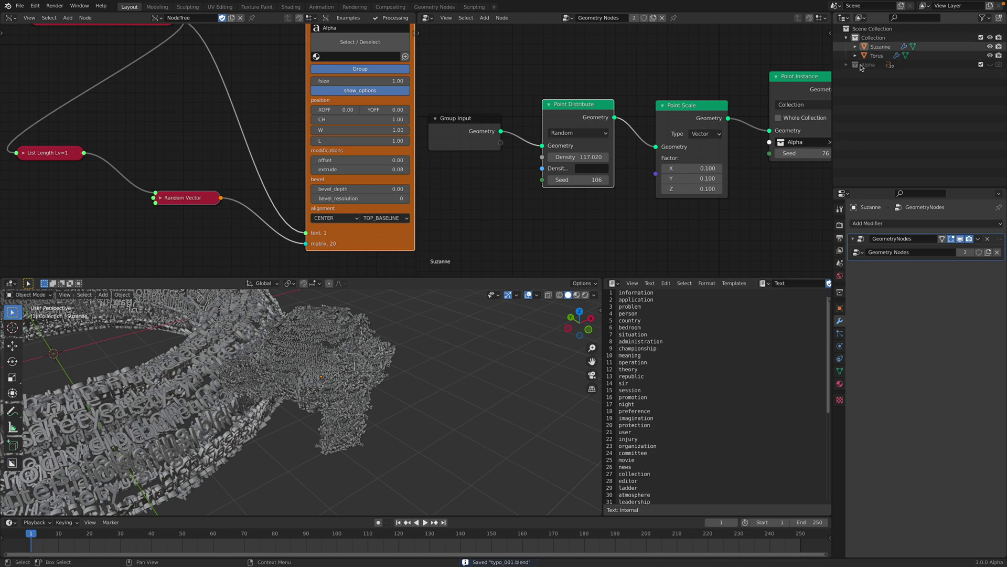
Scale up the monkey and move it farther away from the torus
click(350, 408)
scroll(350, 408, down, 2)
key(s)
click(388, 428)
key(g)
click(478, 412)
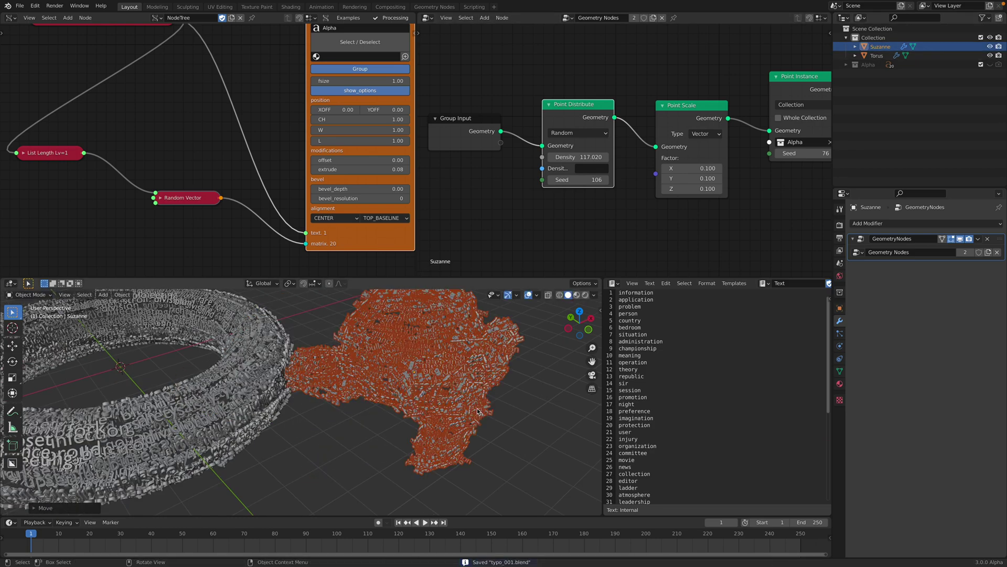
Apply the monkey's scale and save the file
key(ctrl+a)
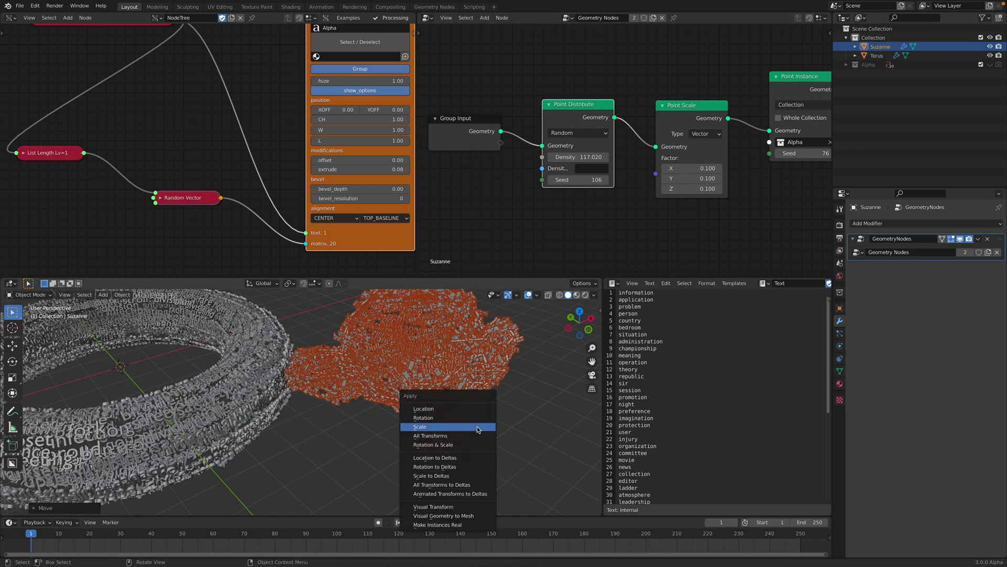
click(478, 430)
click(520, 420)
middle_drag(520, 420, 436, 373)
scroll(392, 431, up, 4)
scroll(401, 399, down, 4)
click(437, 372)
key(ctrl+s)
Frame the whole Sverchok node tree and widen its editor toward the Geometry Nodes editor
middle_drag(421, 81, 467, 115)
scroll(454, 94, down, 3)
scroll(236, 119, down, 8)
middle_drag(236, 119, 13, 130)
key(Home)
key(Home)
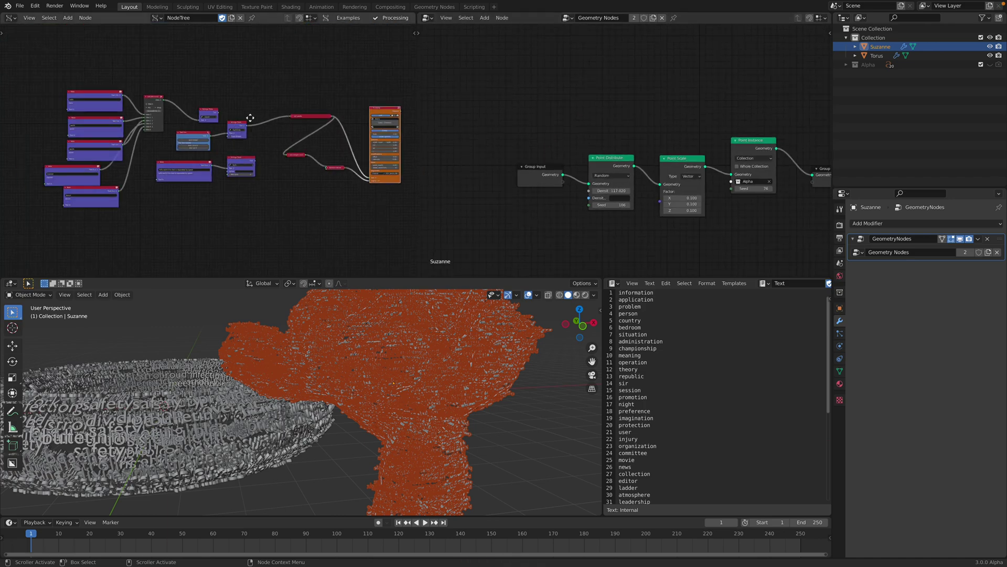
drag(417, 80, 624, 84)
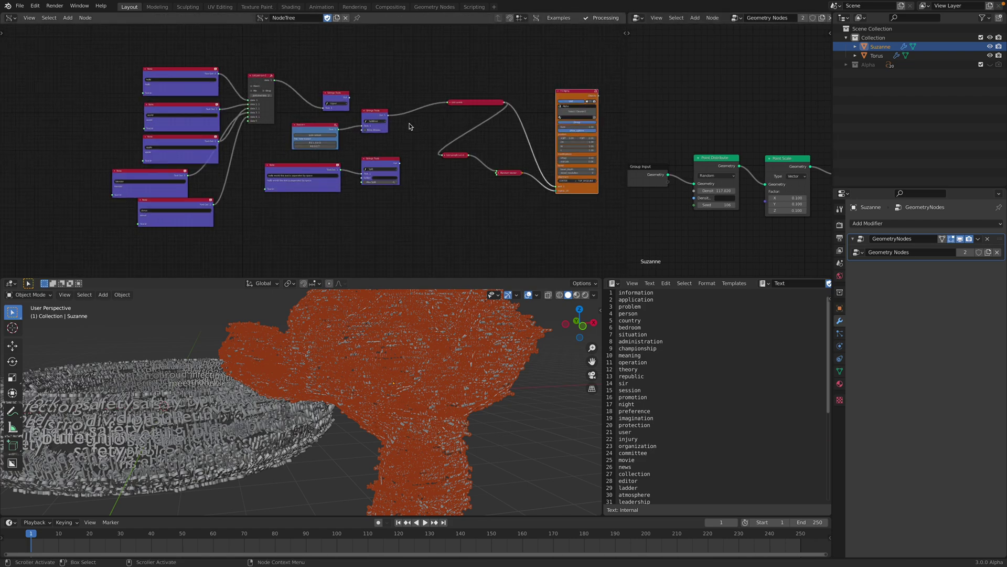
Move the List Join node slightly upward beside the Note nodes
middle_drag(358, 122, 391, 145)
scroll(314, 144, up, 9)
middle_drag(254, 112, 294, 147)
scroll(297, 147, up, 2)
drag(348, 109, 342, 96)
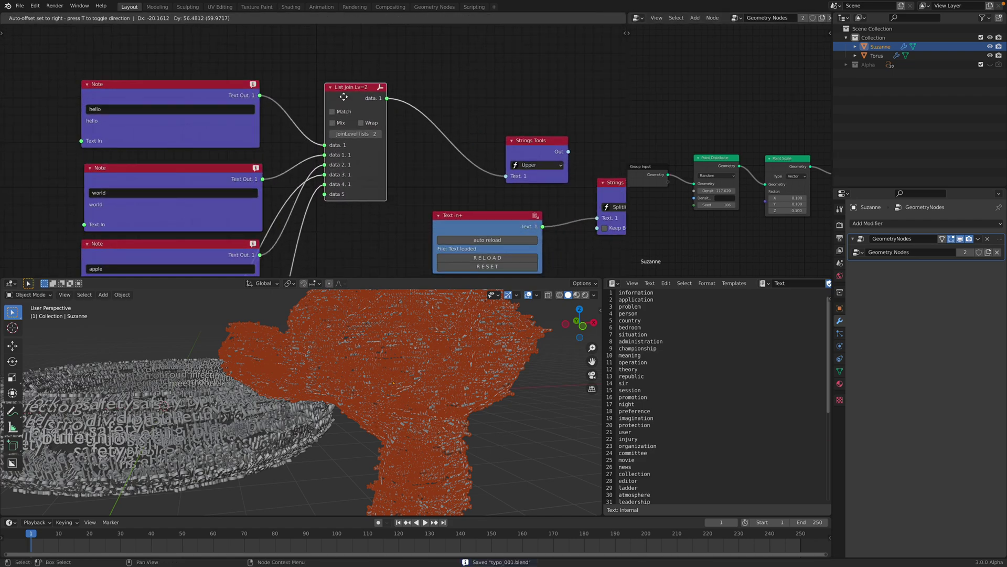
Line up the hello, world and apple Note nodes in a column to the left of the List Join node
scroll(252, 123, down, 2)
middle_drag(252, 123, 297, 125)
drag(245, 91, 195, 50)
drag(203, 163, 147, 121)
middle_drag(207, 200, 215, 157)
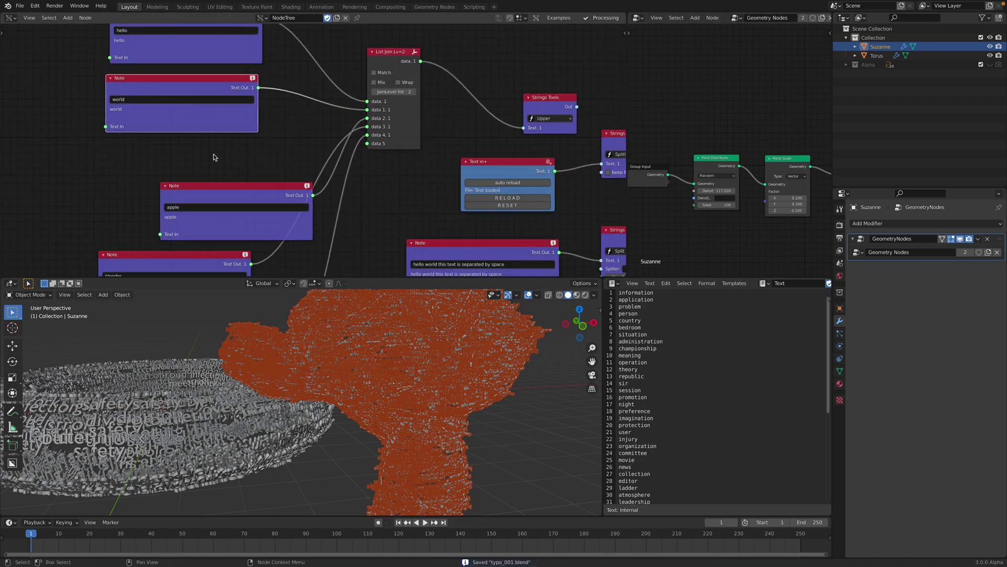
drag(206, 185, 140, 132)
click(193, 193)
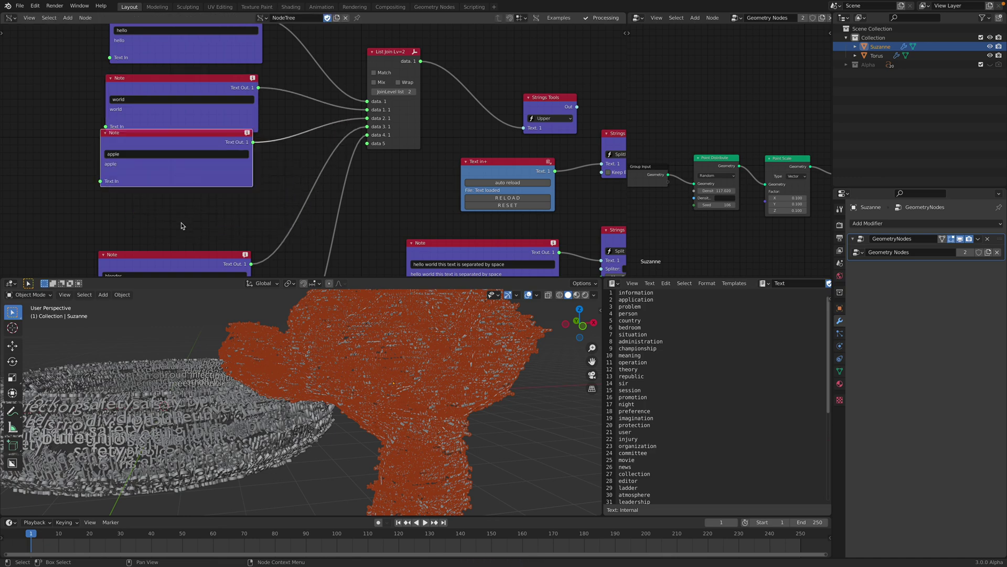
Move the blender Note and the lowest Note up into the column below the apple Note
middle_drag(265, 222, 209, 245)
drag(342, 74, 339, 72)
scroll(320, 132, down, 1)
middle_drag(320, 132, 318, 66)
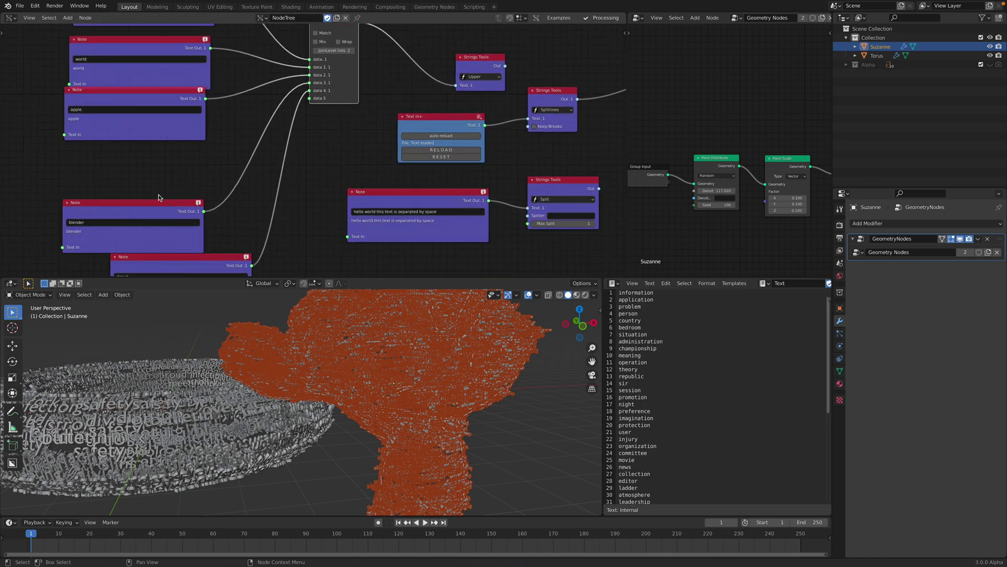
drag(160, 200, 147, 145)
drag(193, 255, 142, 222)
Nudge the List Join node up and to the left, and move the Upper Strings Tools node closer to it
middle_drag(316, 77, 235, 137)
drag(242, 79, 222, 67)
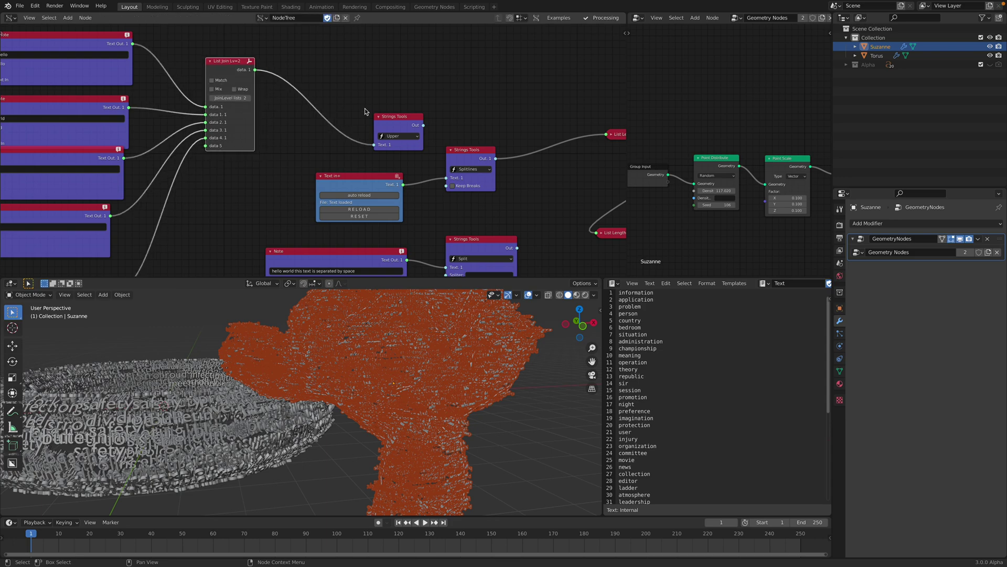
drag(393, 119, 325, 70)
Move the Text in+ node up and to the left, and raise the "hello world this text is separated by space" Note slightly
scroll(363, 161, up, 1)
middle_drag(363, 161, 310, 120)
drag(305, 142, 285, 119)
middle_drag(293, 146, 295, 110)
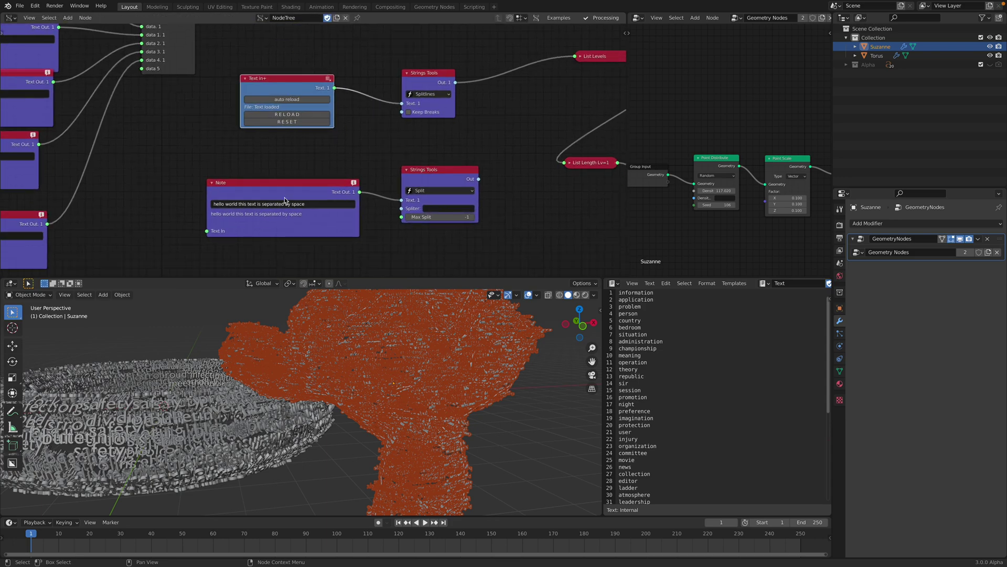
drag(284, 198, 284, 180)
scroll(269, 187, up, 4)
scroll(286, 160, down, 3)
middle_drag(280, 167, 249, 224)
drag(254, 131, 237, 109)
Highlight the word list down to line 22 and look through the remaining lines
drag(653, 307, 688, 437)
scroll(688, 437, down, 6)
scroll(313, 150, up, 2)
Move the Splitlines node up and to the left near the Text in+ node, and shift the List Levels node left
drag(400, 123, 381, 83)
middle_drag(382, 83, 244, 96)
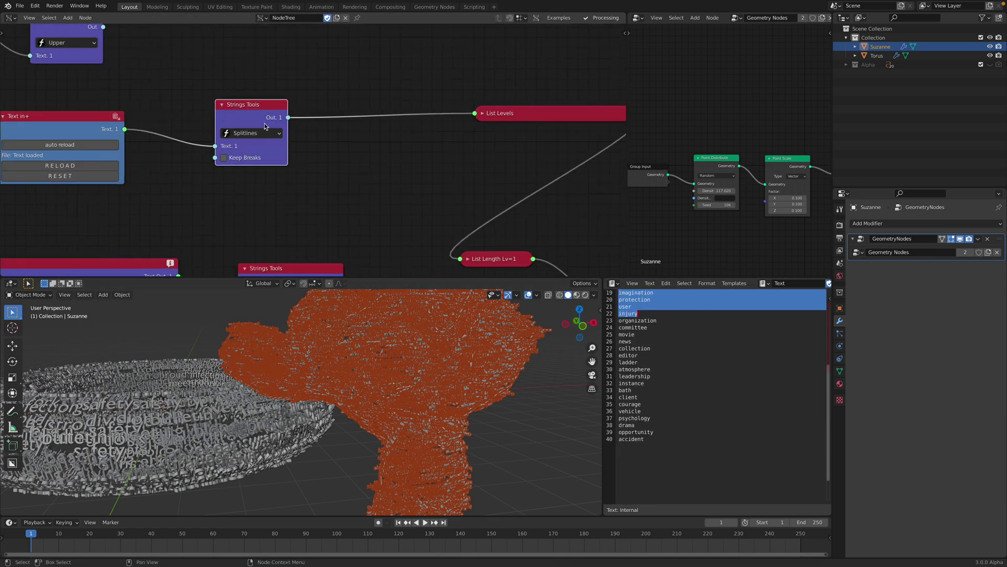
scroll(288, 126, up, 2)
scroll(259, 178, down, 3)
middle_drag(326, 165, 138, 173)
drag(298, 125, 244, 119)
Move the TV Alpha node up and to the right, away from the Random Vector node
middle_drag(242, 154, 71, 142)
scroll(70, 142, down, 2)
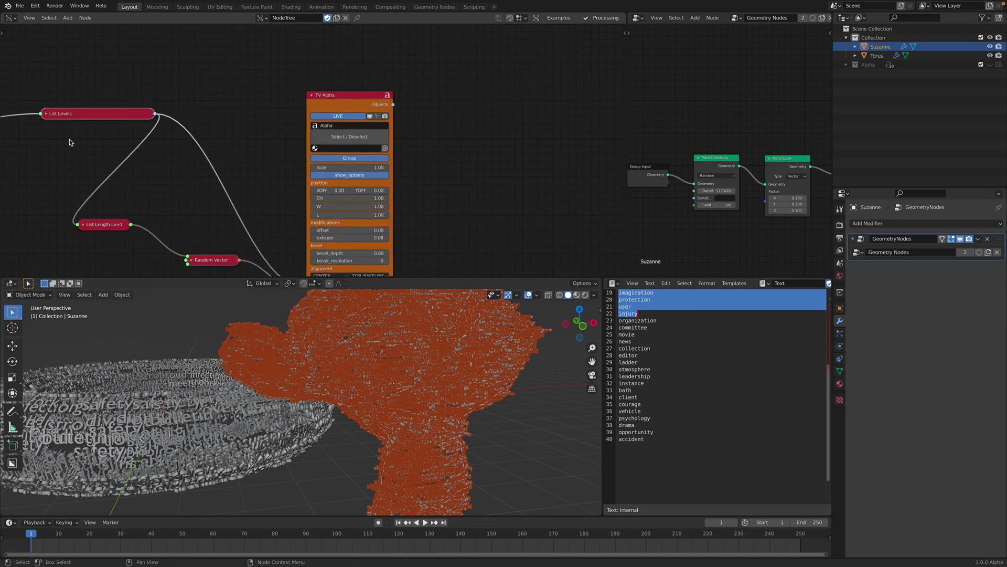
drag(338, 93, 362, 72)
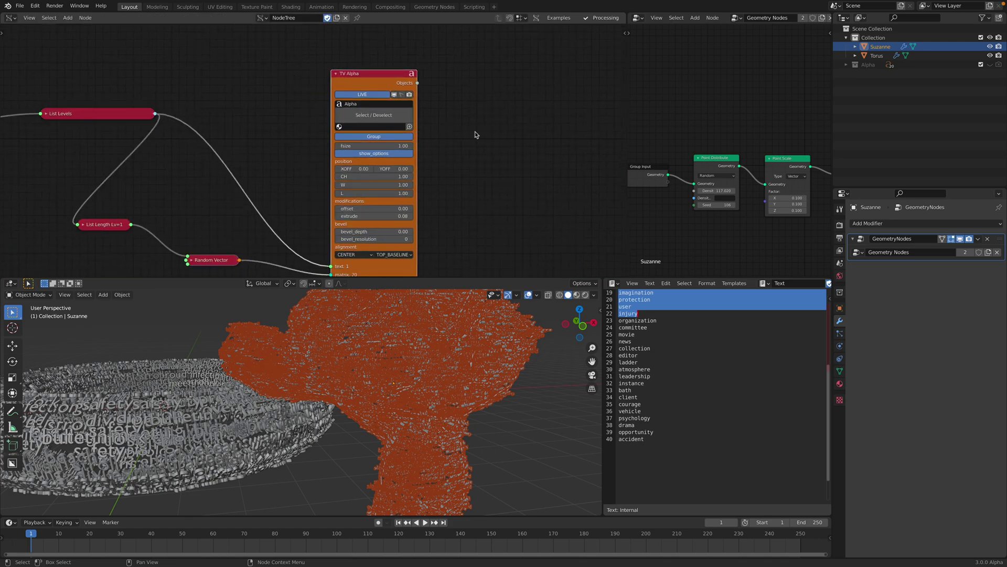
middle_drag(432, 167, 436, 121)
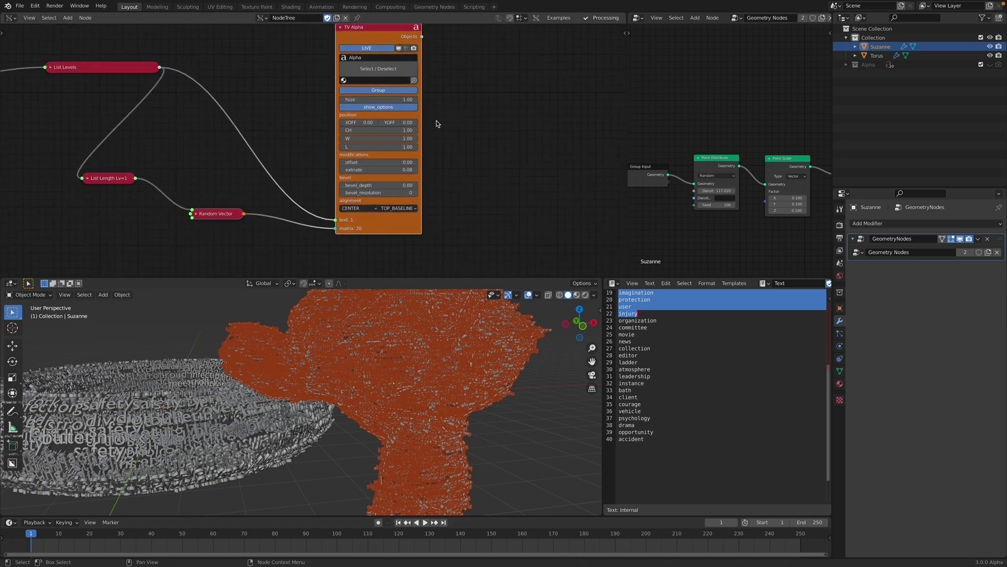
Deselect the monkey, view the torus and monkey together, and save the finished file
click(516, 432)
middle_drag(483, 395, 458, 385)
key(ctrl+s)
scroll(459, 391, down, 1)
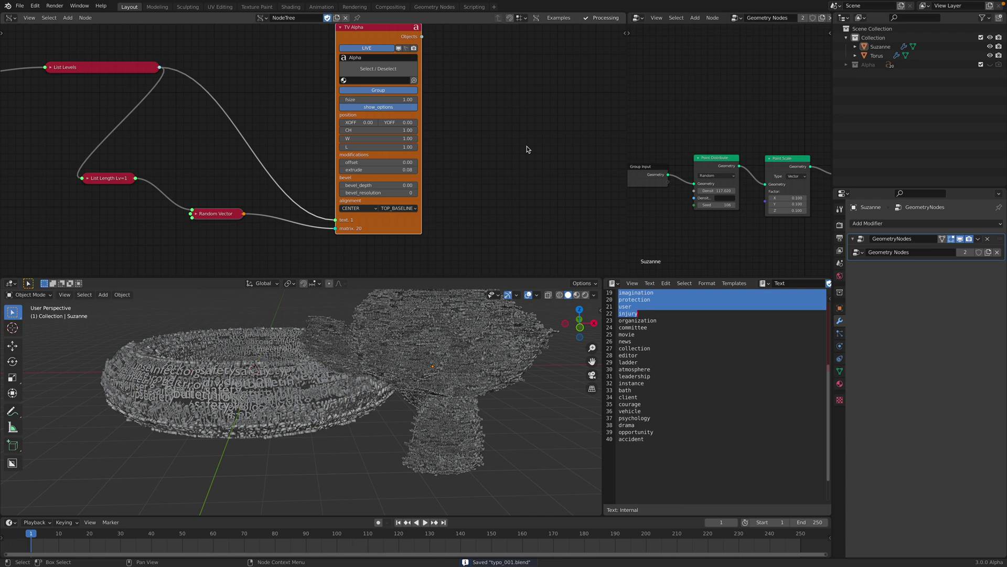
mouse_move(783, 3)
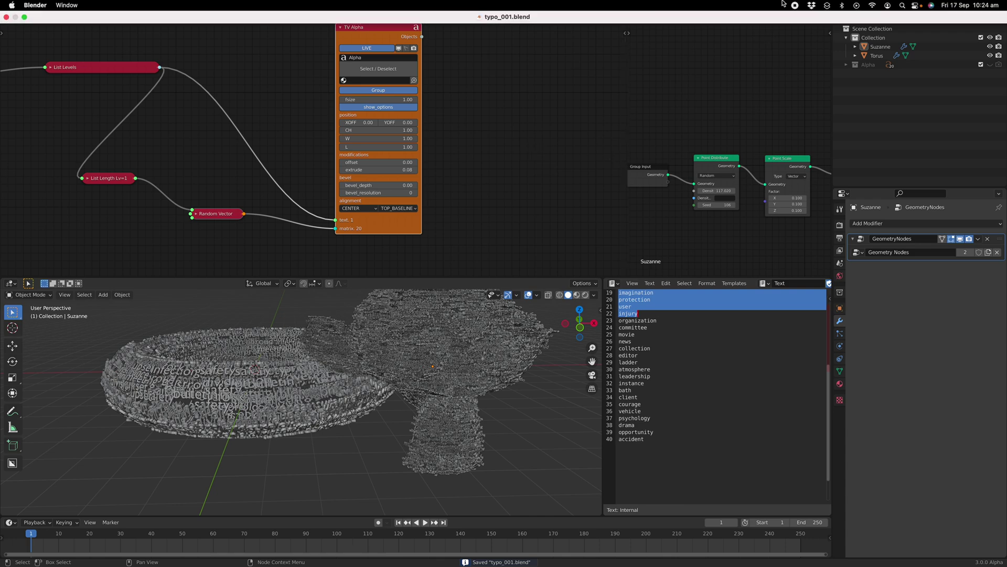